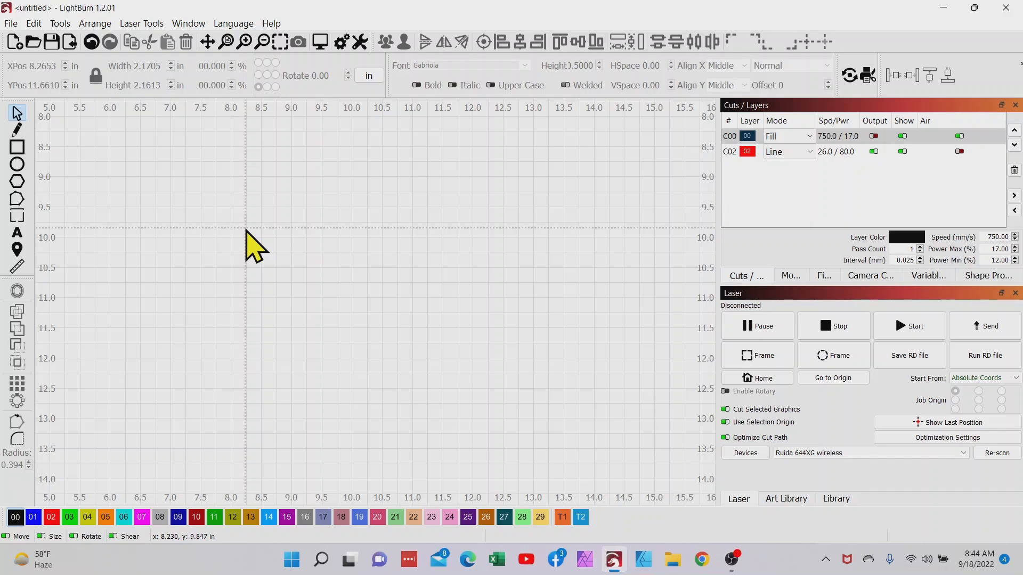
Step: Draw a rectangle about 2.84 in wide and 2.54 in high in the workspace and assign it to red layer 02
click(17, 148)
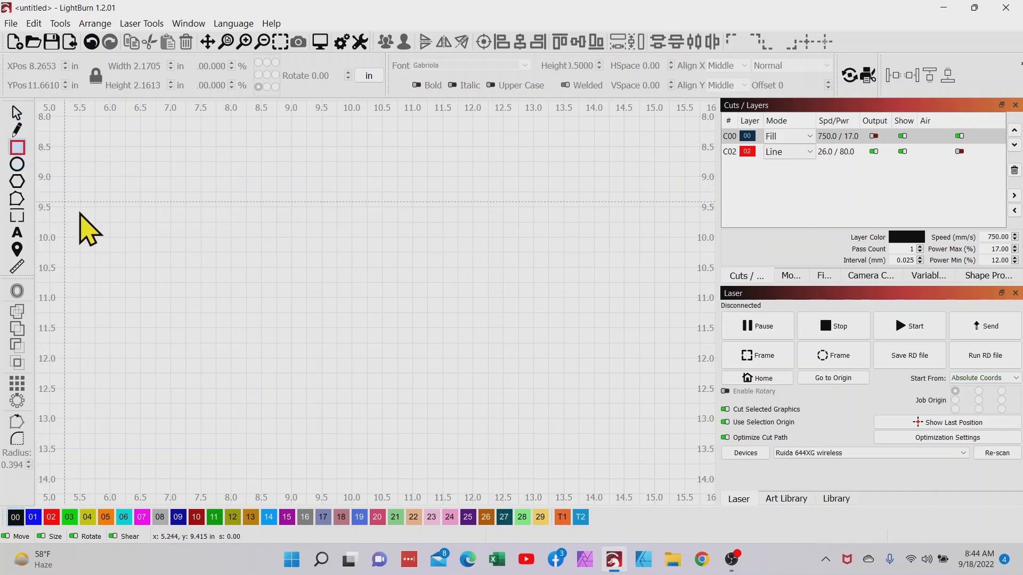
drag(257, 178, 430, 334)
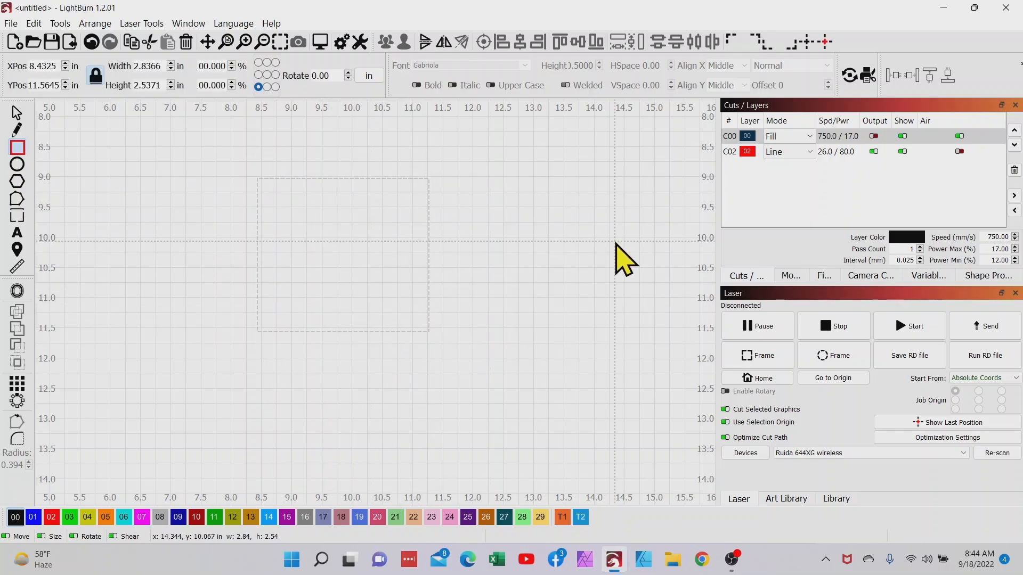
click(51, 518)
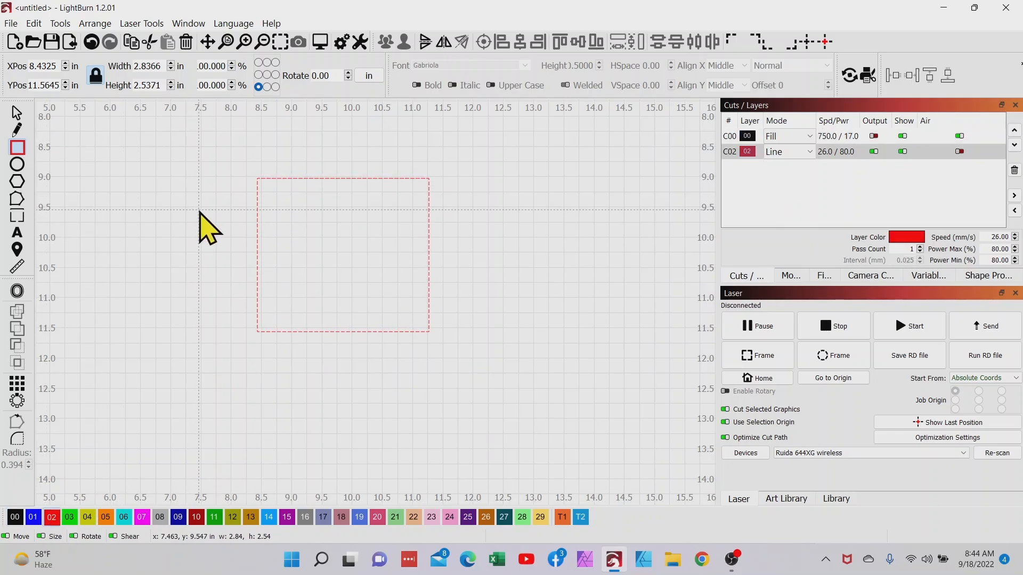
Step: Set the rectangle's width and height to 1.21 in each with its proportions unlocked, and lock the proportions again
click(96, 77)
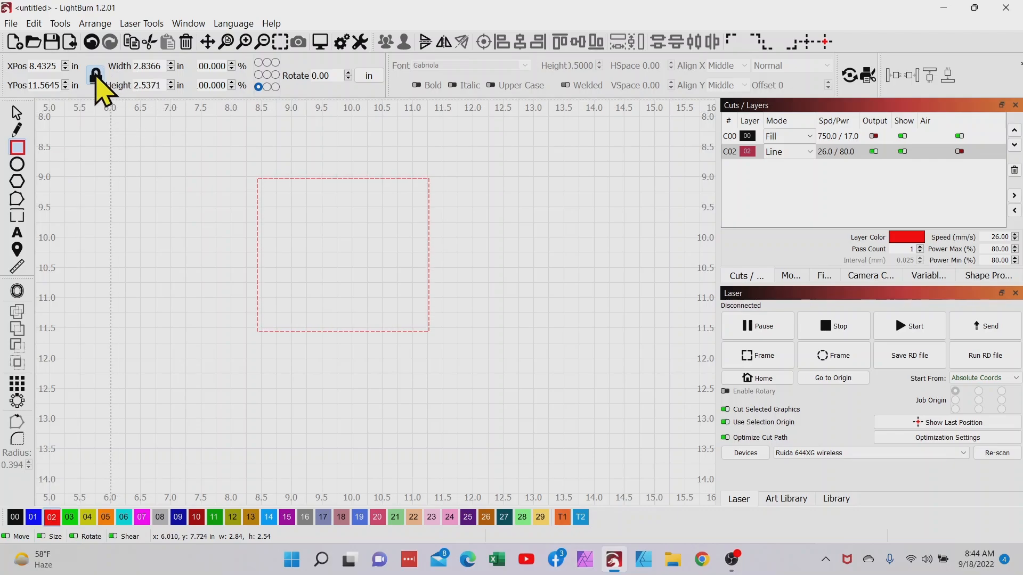
drag(160, 66, 99, 67)
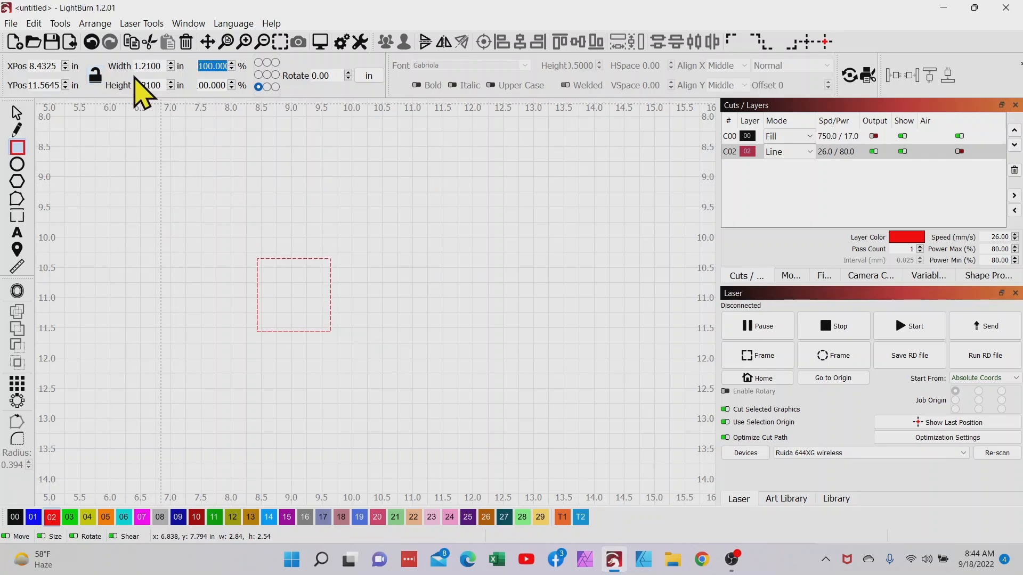
click(94, 74)
scroll(297, 287, up, 5)
drag(297, 287, 385, 274)
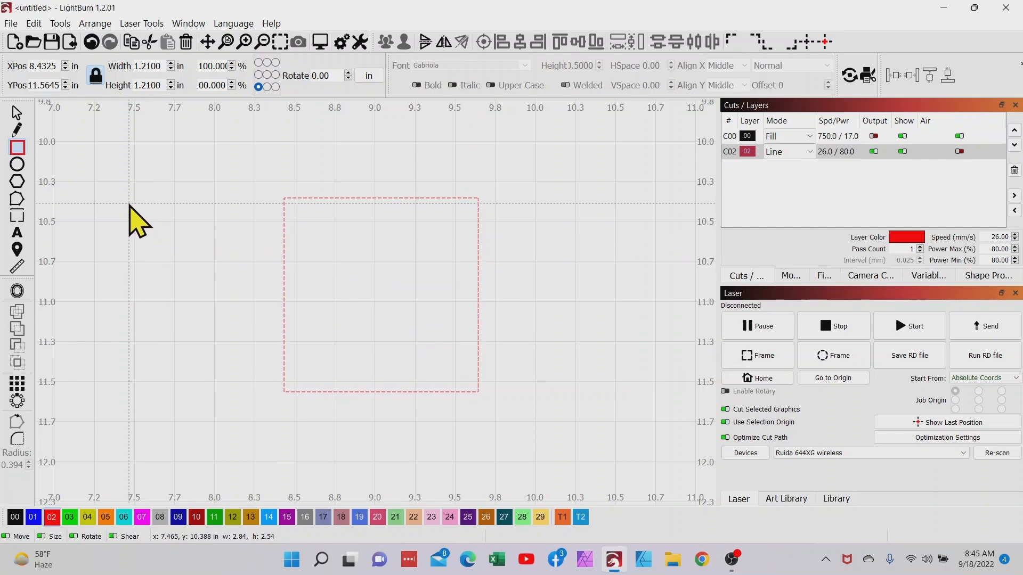
Step: Draw a circle about 0.21 in across outside the square's upper-left corner and set its diameter to 0.23 in
click(16, 165)
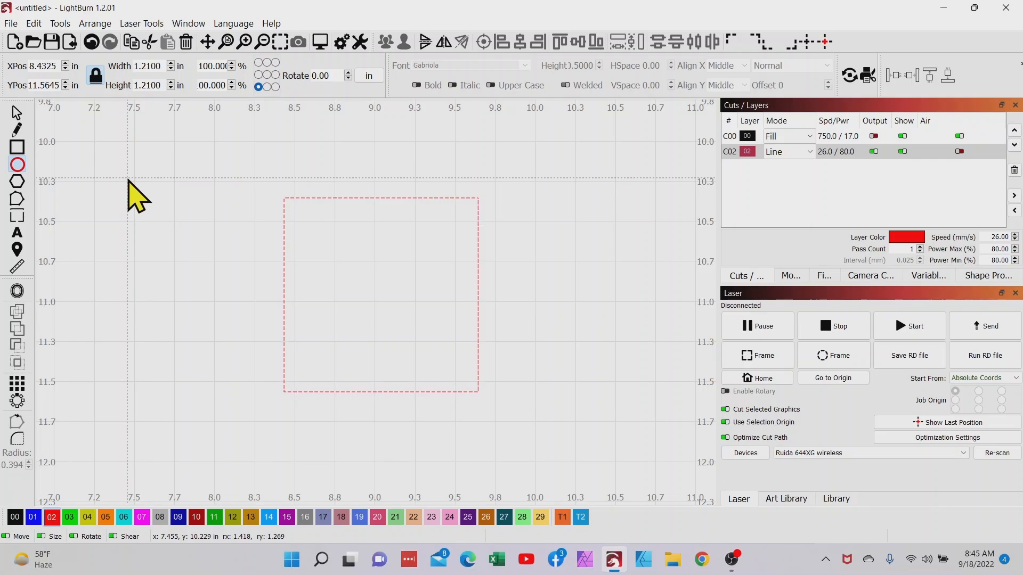
drag(128, 178, 148, 213)
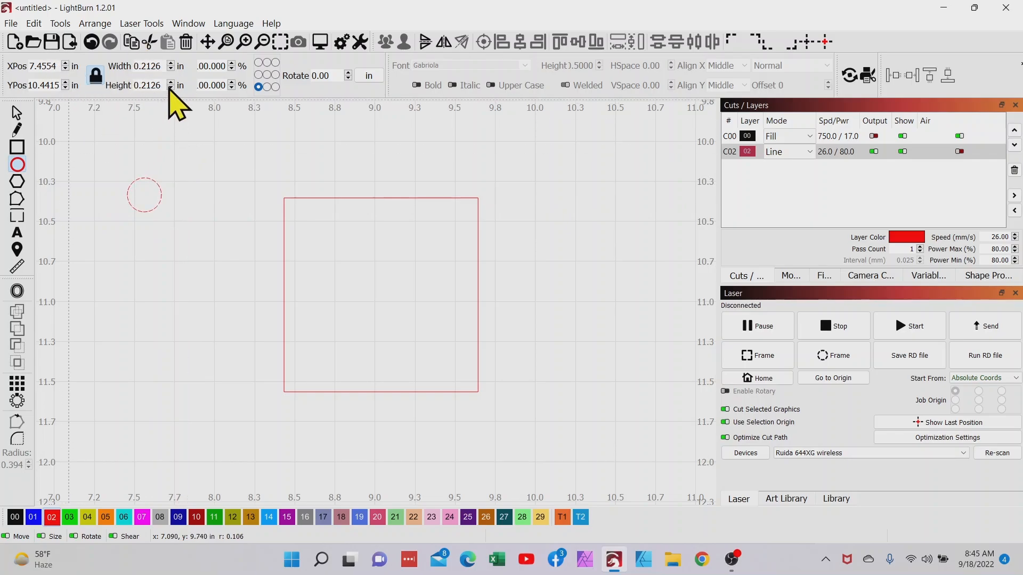
drag(142, 66, 162, 67)
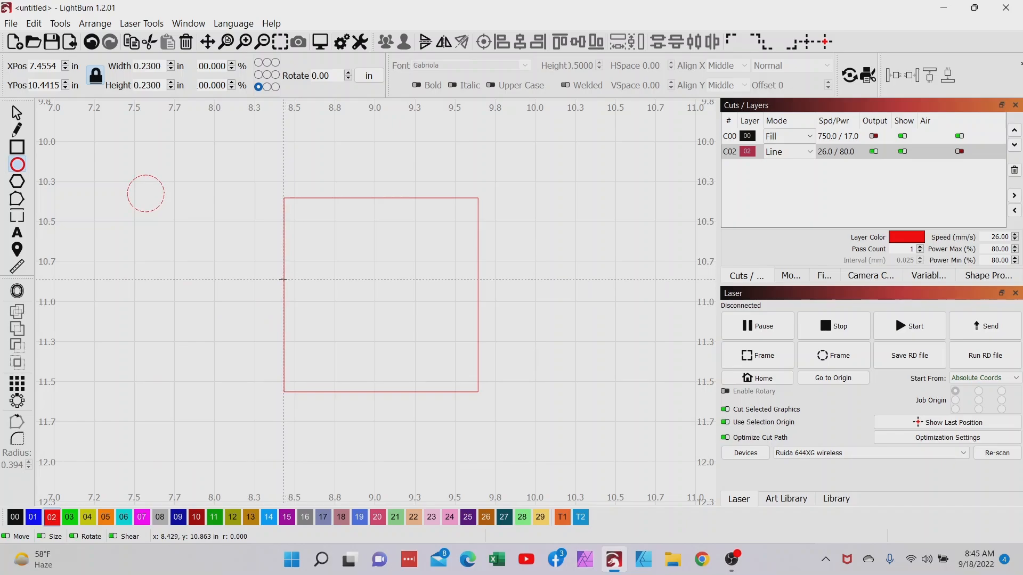
Step: Align the circle with the left and top edges of the square so it sits in the upper-left corner
click(17, 112)
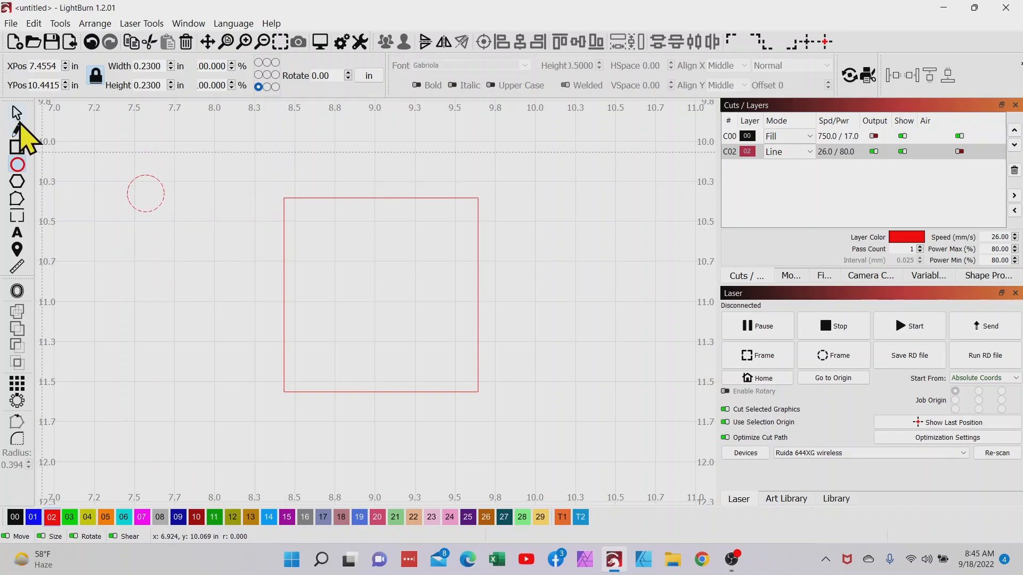
shift+click(283, 306)
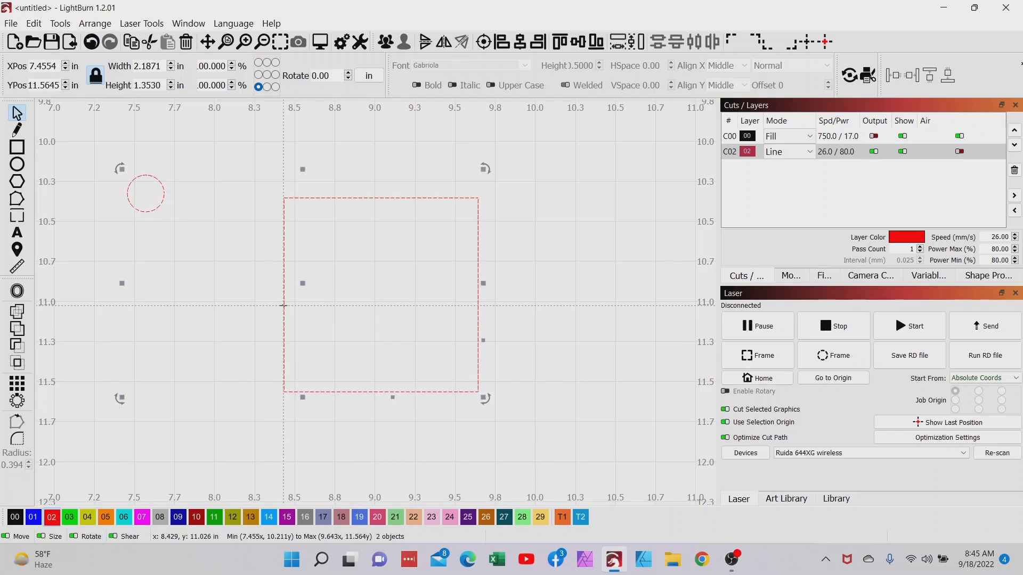
click(483, 41)
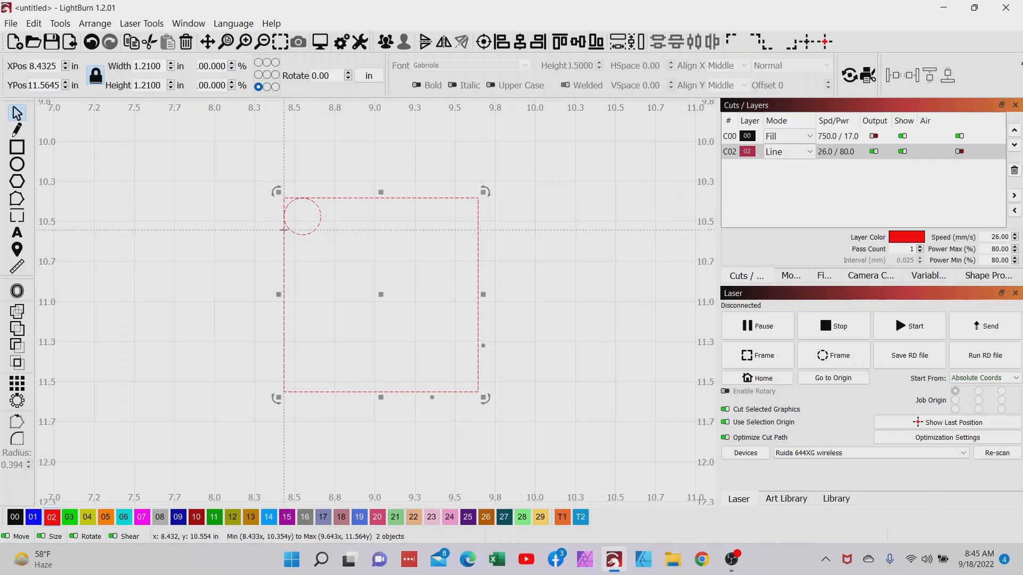
click(327, 278)
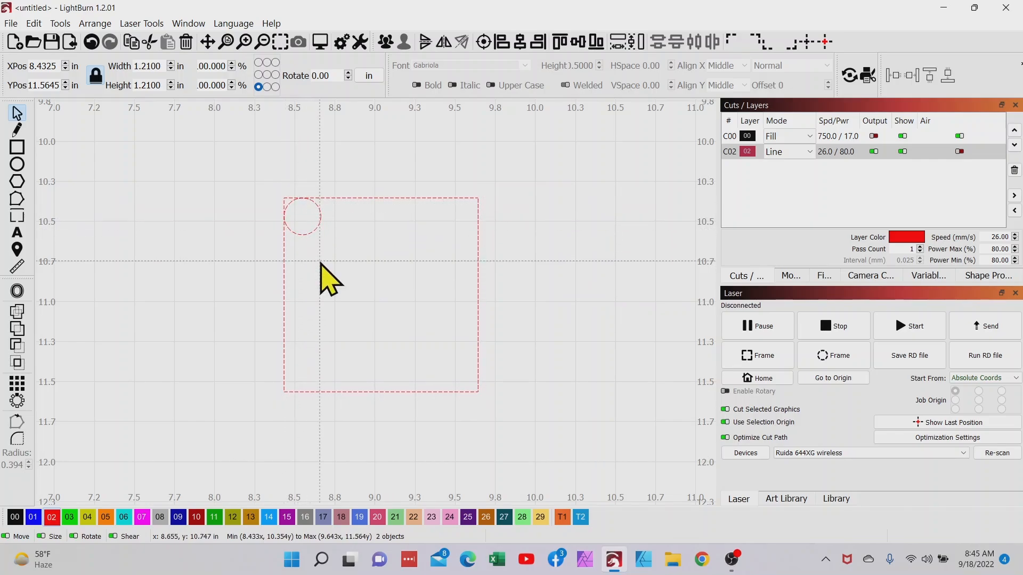
Step: Duplicate the corner circle and align the copy with the square's right edge in the upper-right corner
click(308, 234)
right_click(308, 234)
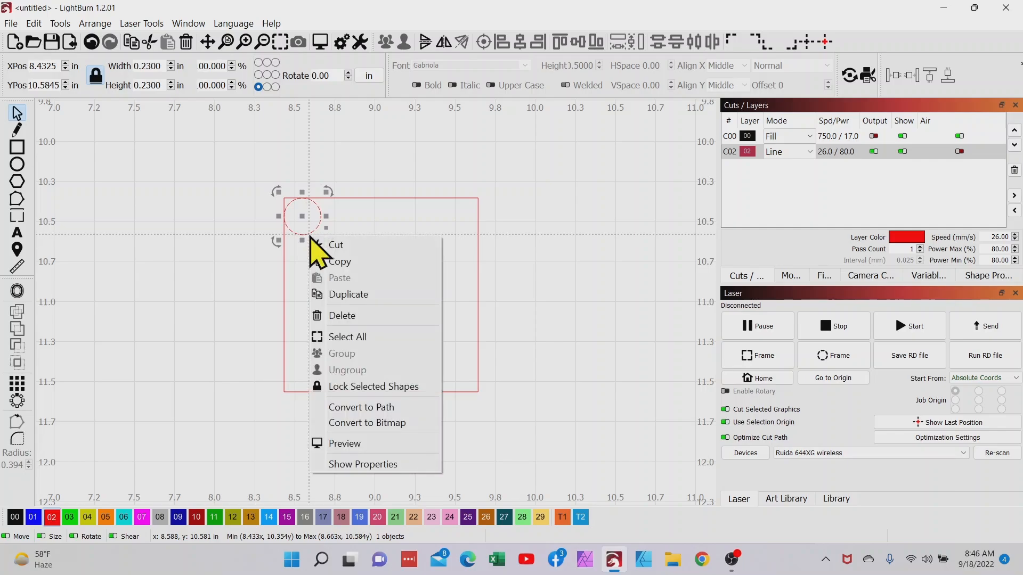
click(322, 295)
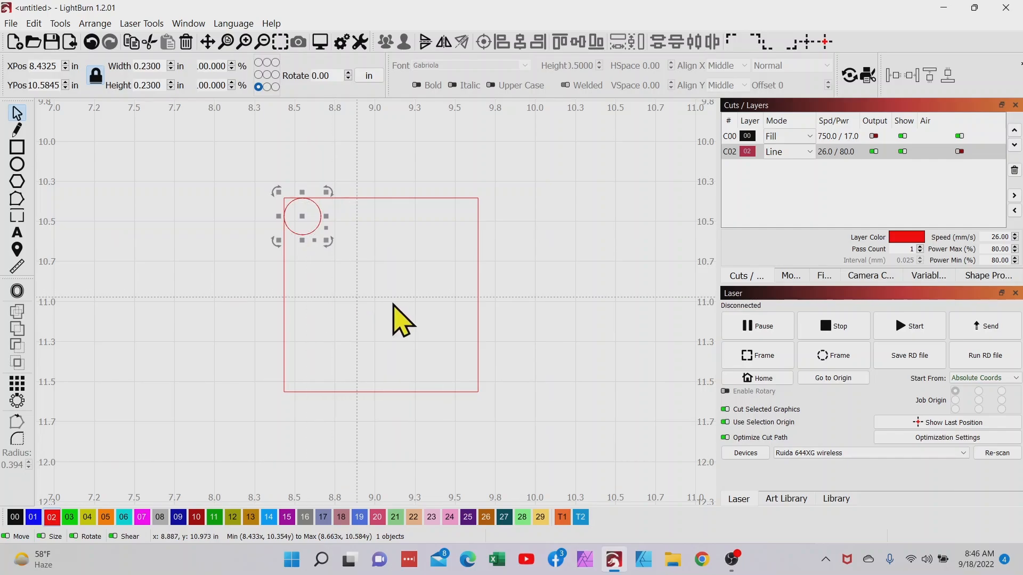
shift+click(477, 289)
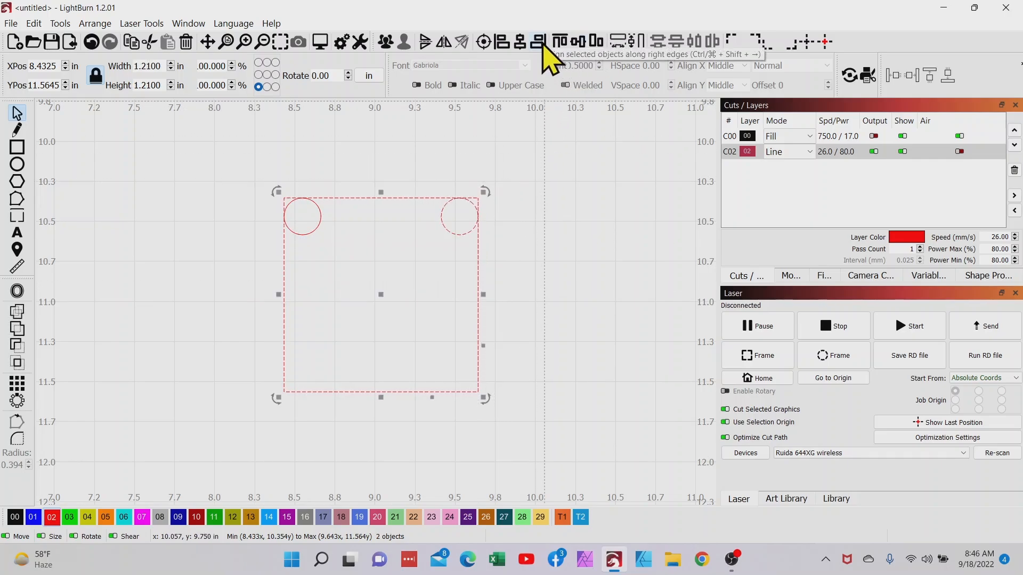
click(350, 259)
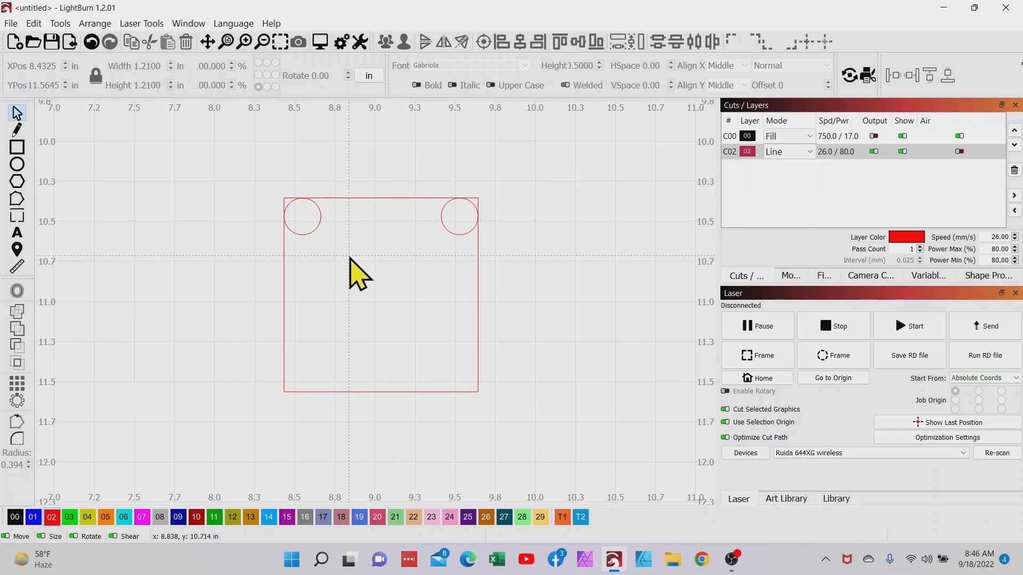
Step: Duplicate both upper circles together and align the copies with the square's bottom edge in the lower corners
click(315, 230)
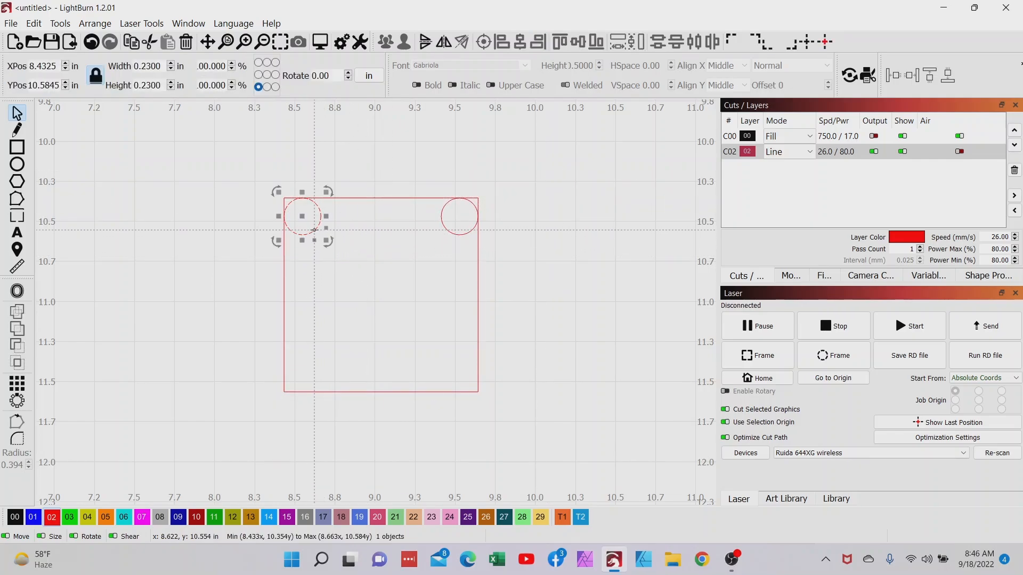
shift+click(443, 224)
right_click(443, 224)
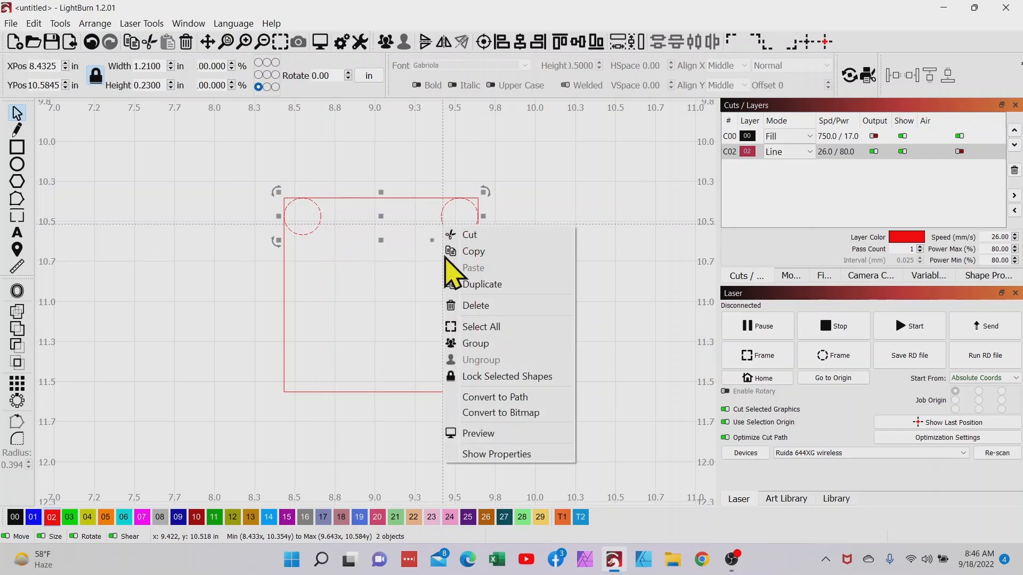
click(459, 283)
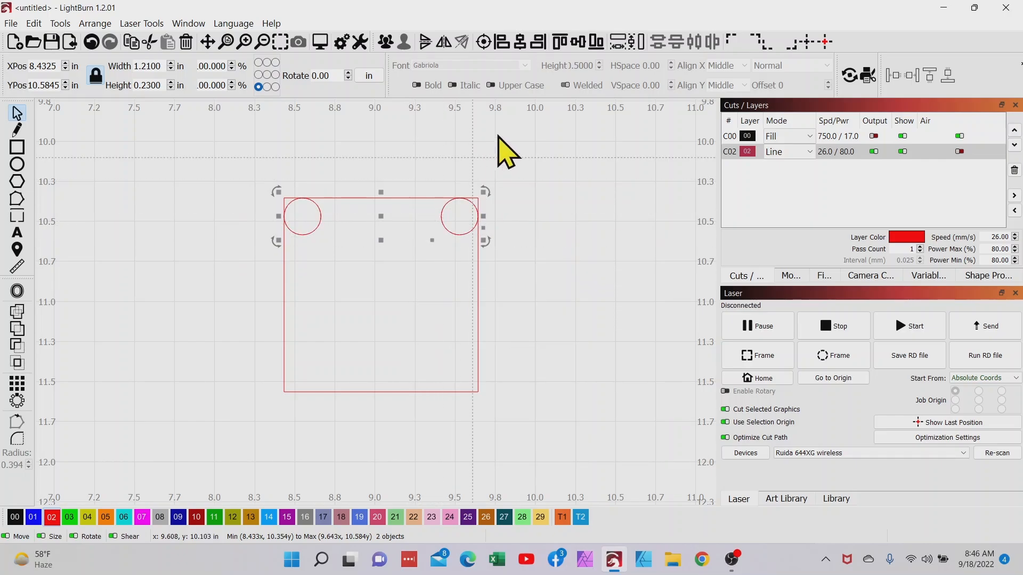
shift+click(477, 311)
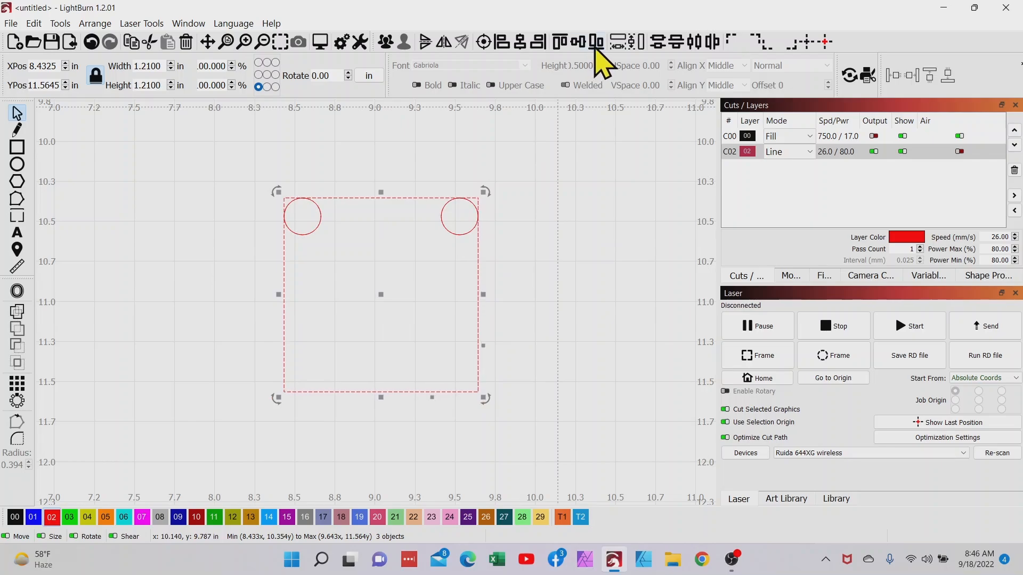
click(597, 43)
click(601, 339)
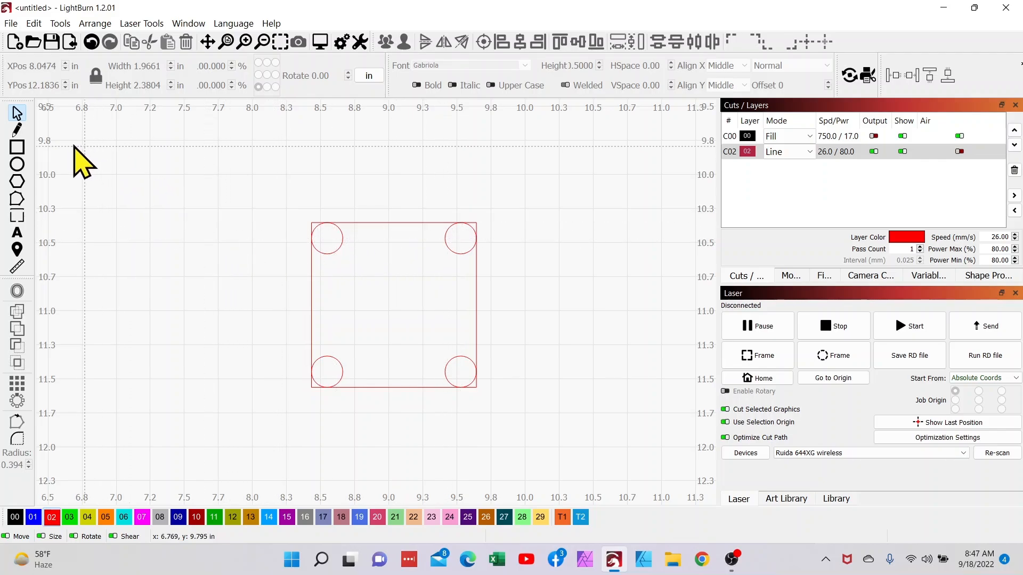
Step: Draw separate lines joining the centers of the two upper circles and the centers of the two right-hand circles
click(18, 132)
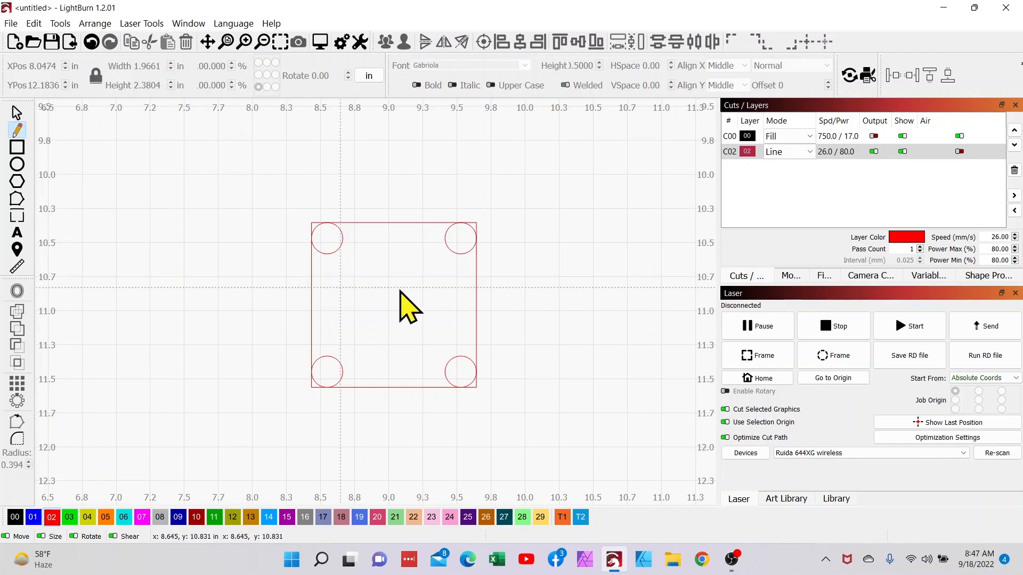
click(328, 238)
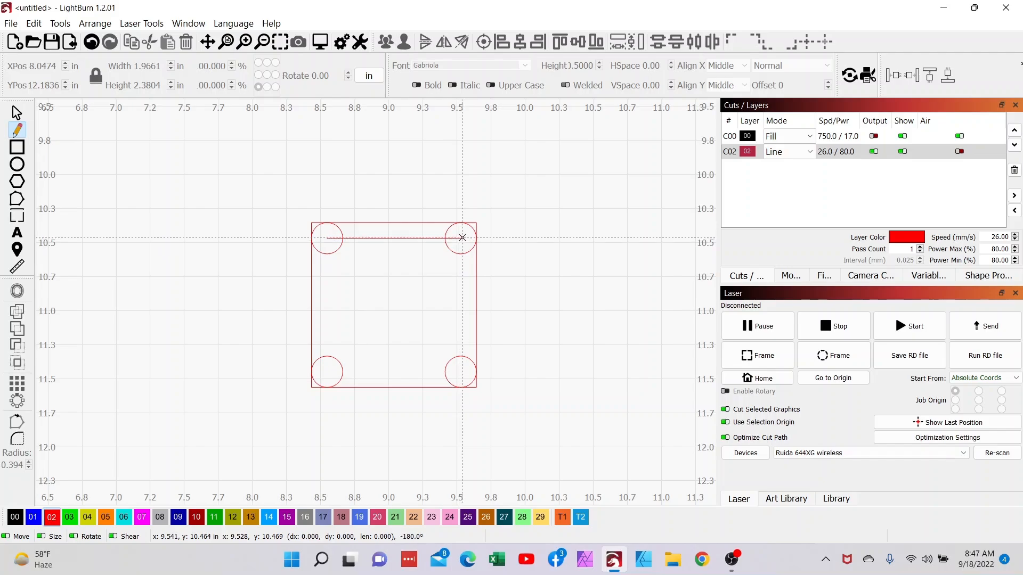
key(Escape)
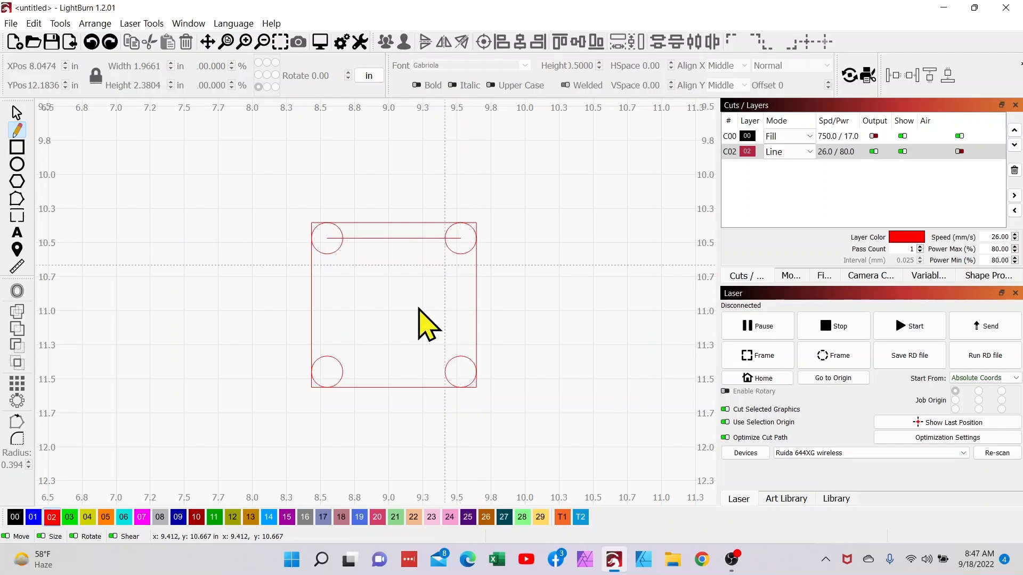
click(461, 239)
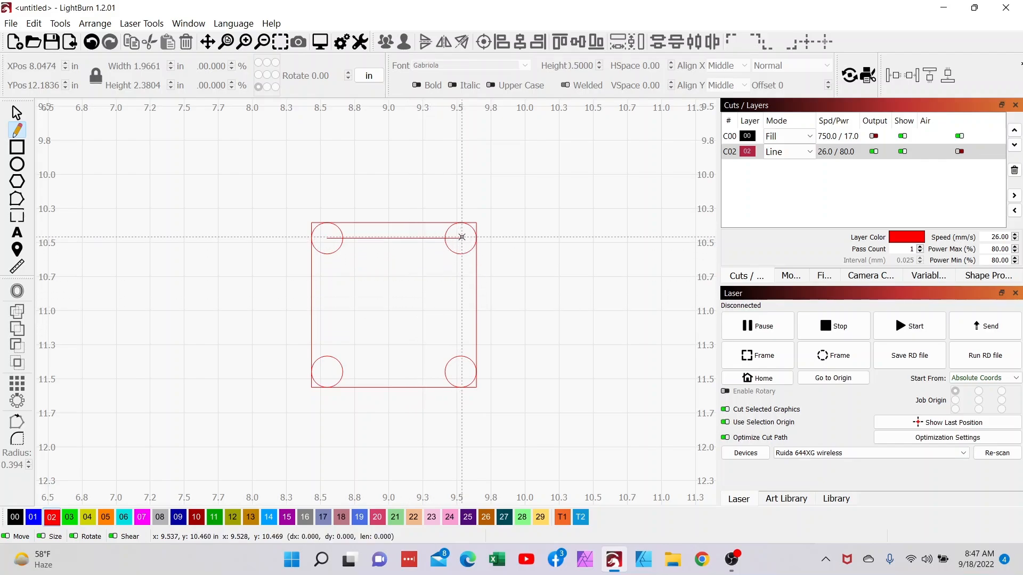
click(462, 376)
key(Escape)
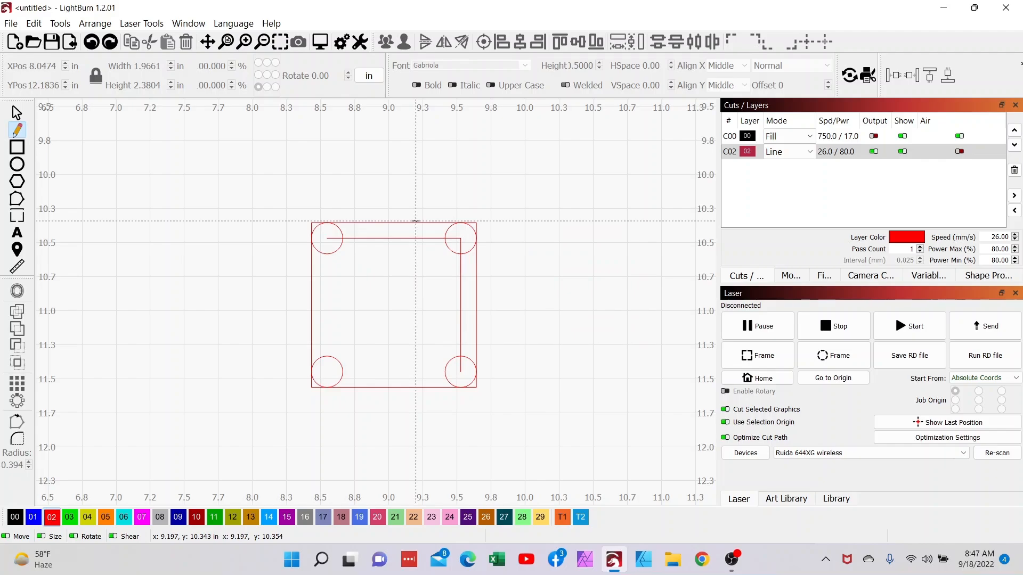
Step: Check the Snap to Objects option in the program settings
click(342, 42)
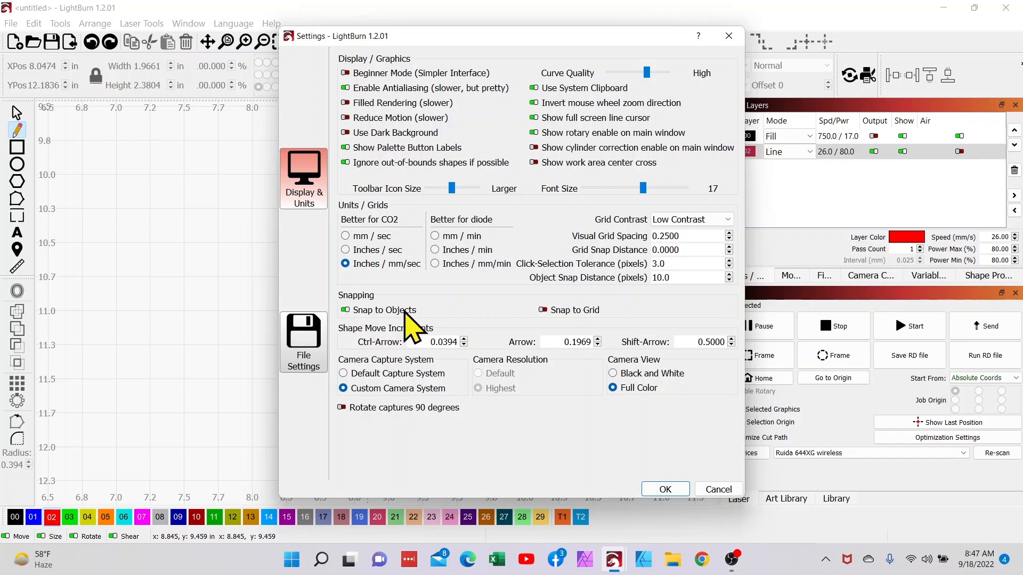
click(665, 490)
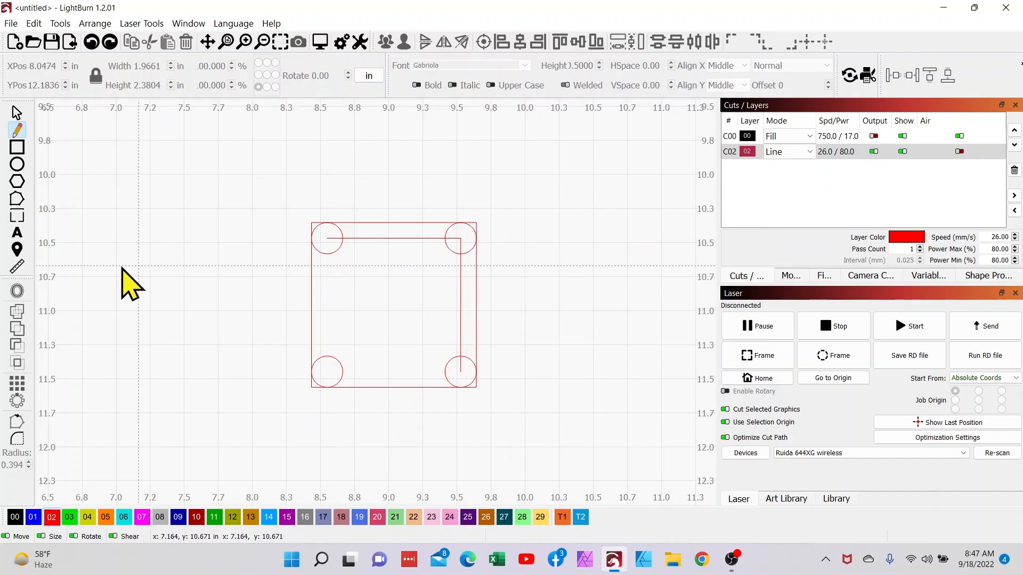
Step: Measure the horizontal and vertical lines between the circle centers
click(17, 267)
mouse_move(397, 240)
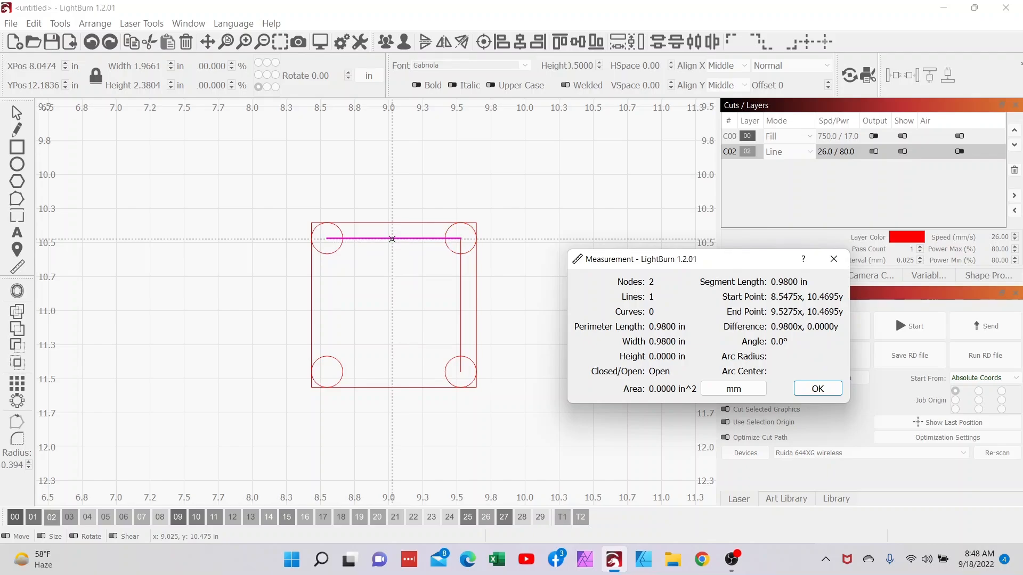
mouse_move(461, 303)
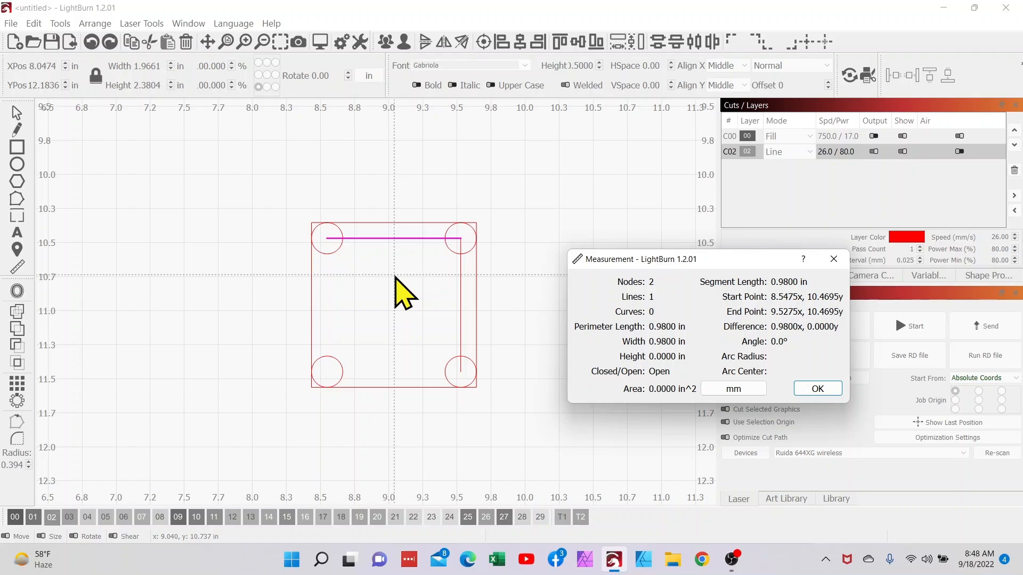
click(17, 115)
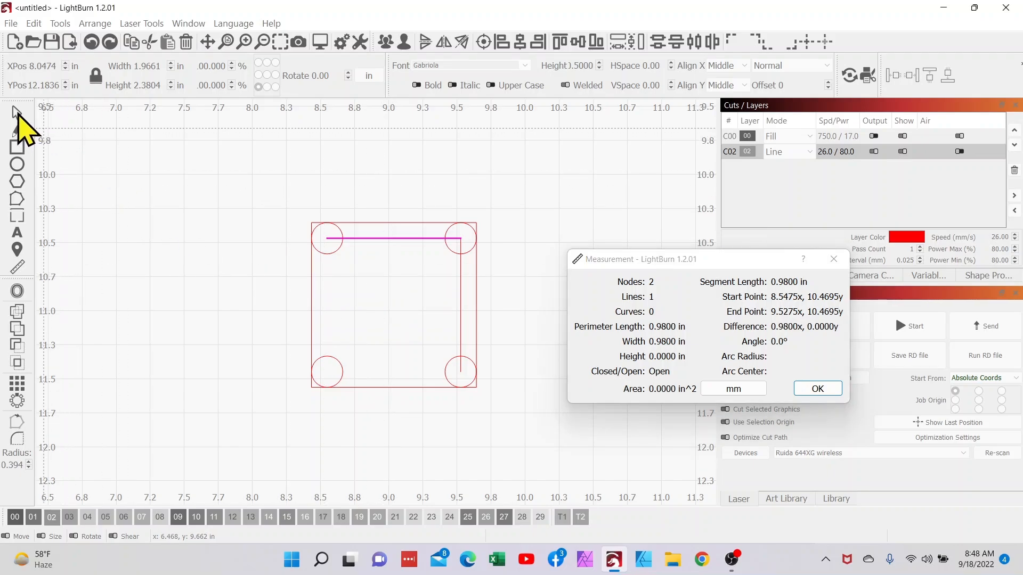
click(461, 307)
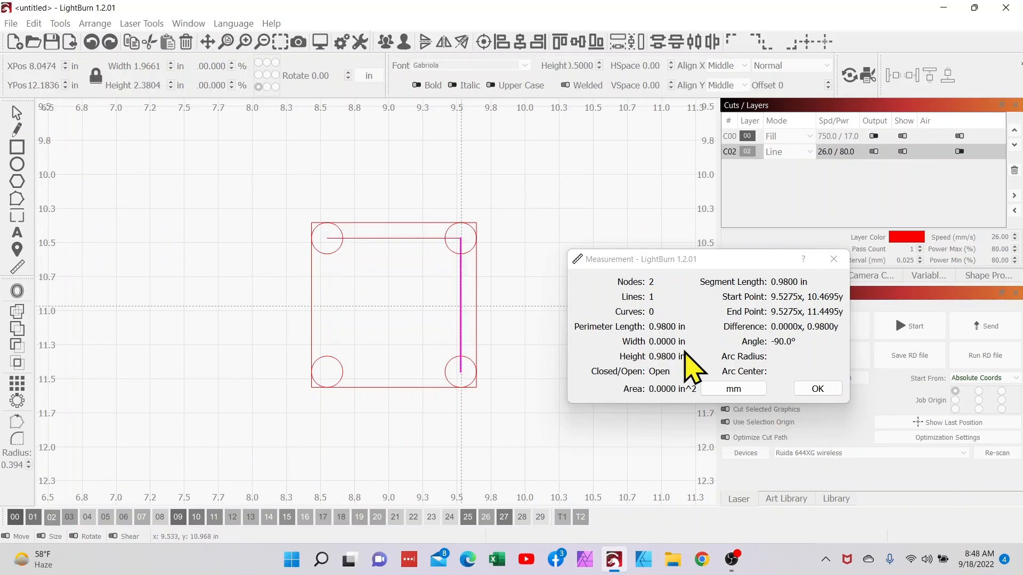
click(840, 387)
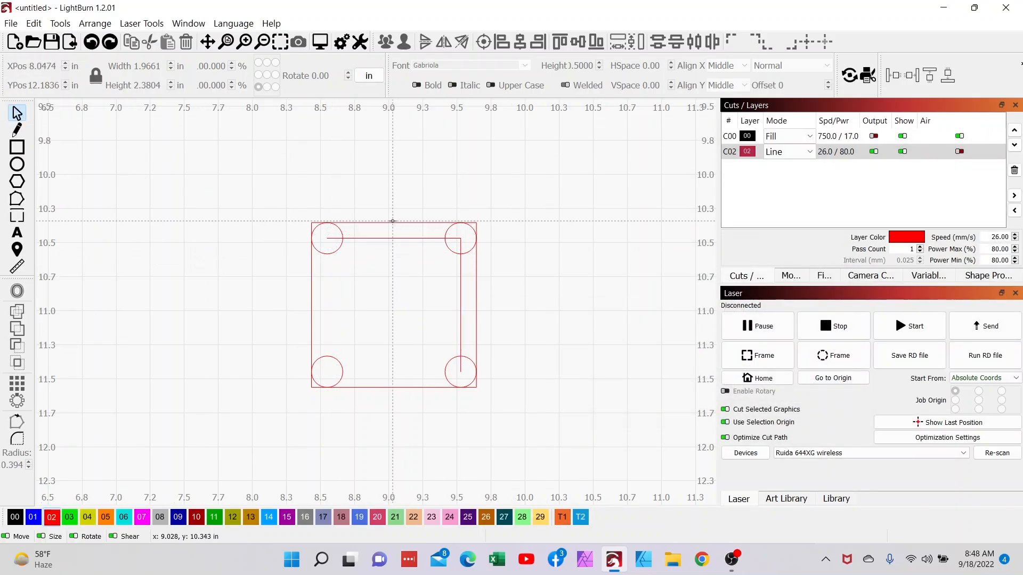
Step: Assign the 1.21 in square and the two center-to-center lines to layer 00
click(393, 223)
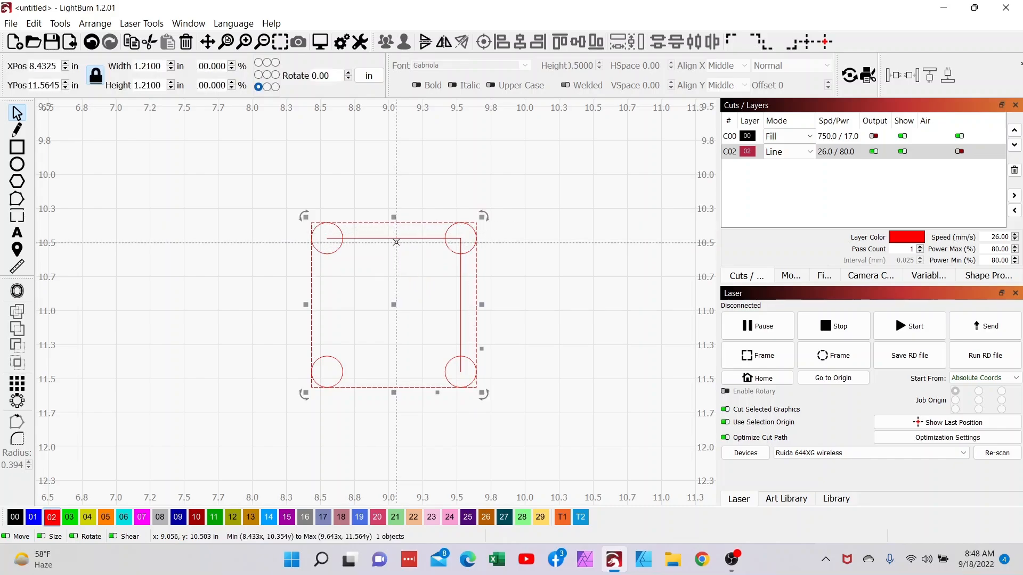
shift+click(396, 238)
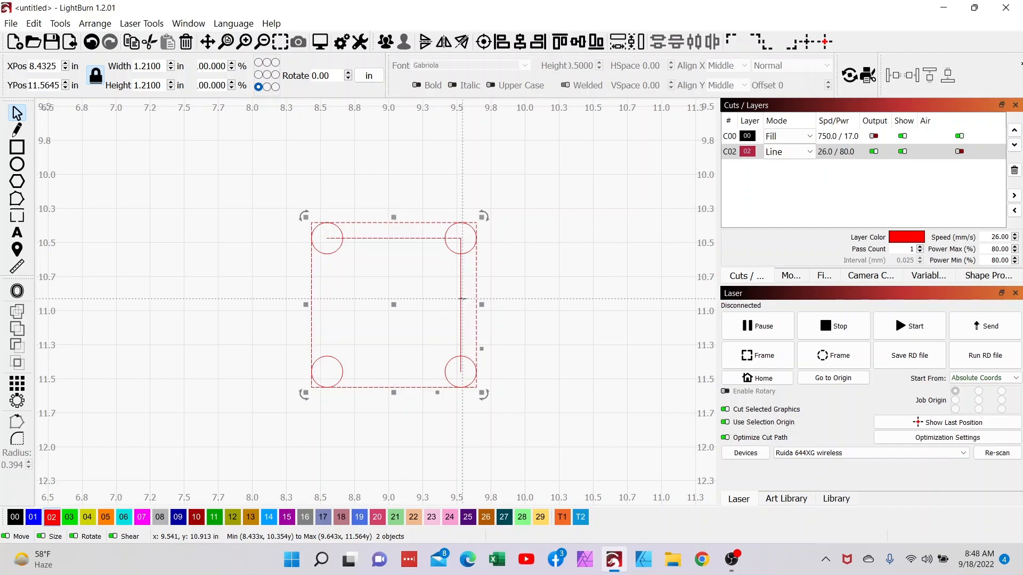
shift+click(461, 299)
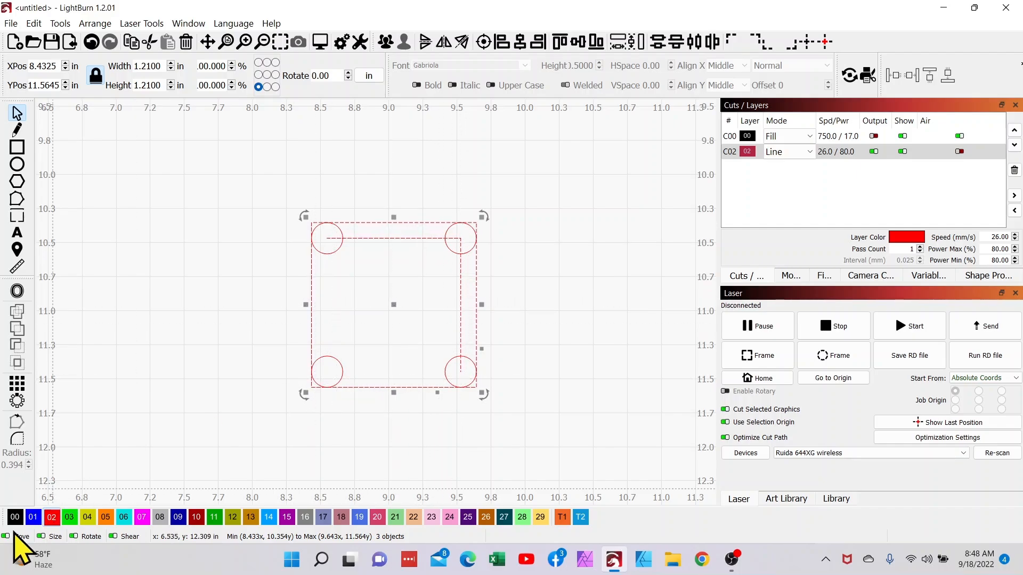
click(13, 517)
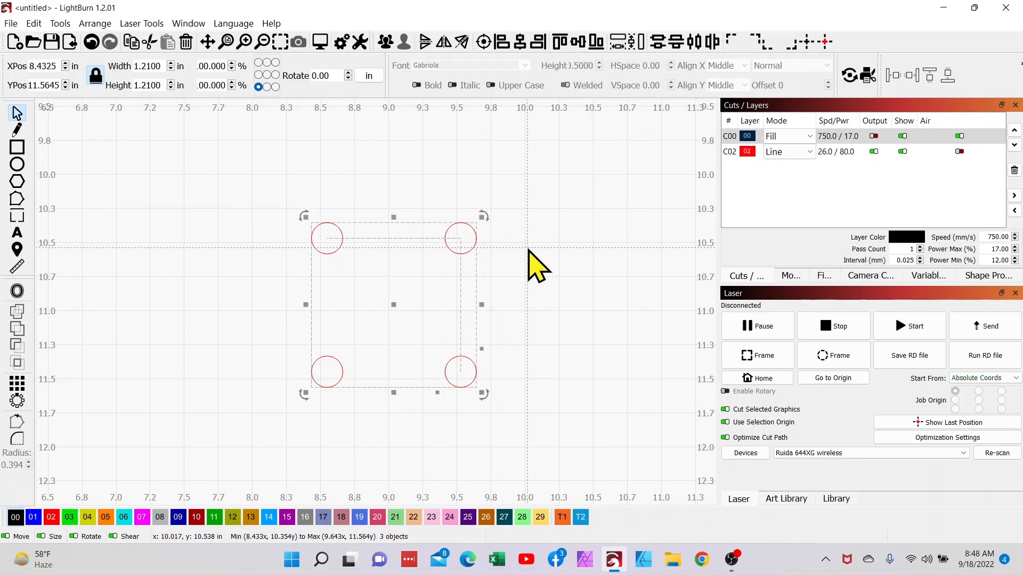
Step: Draw a rectangle about 2.18 by 2.17 in around the square and assign it to layer 02
click(17, 147)
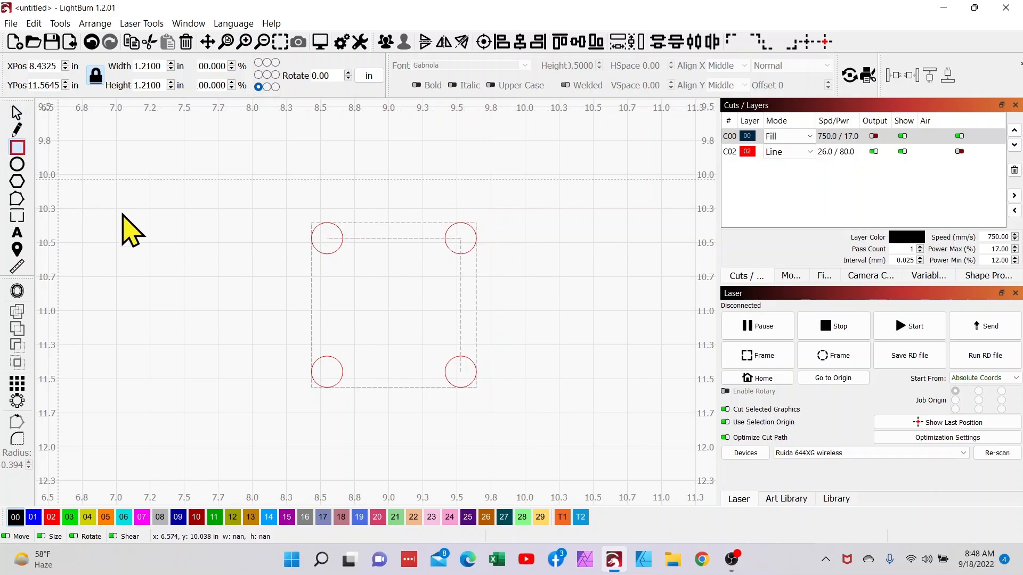
mouse_move(246, 158)
mouse_down()
mouse_move(282, 296)
mouse_move(475, 450)
mouse_move(542, 453)
mouse_up()
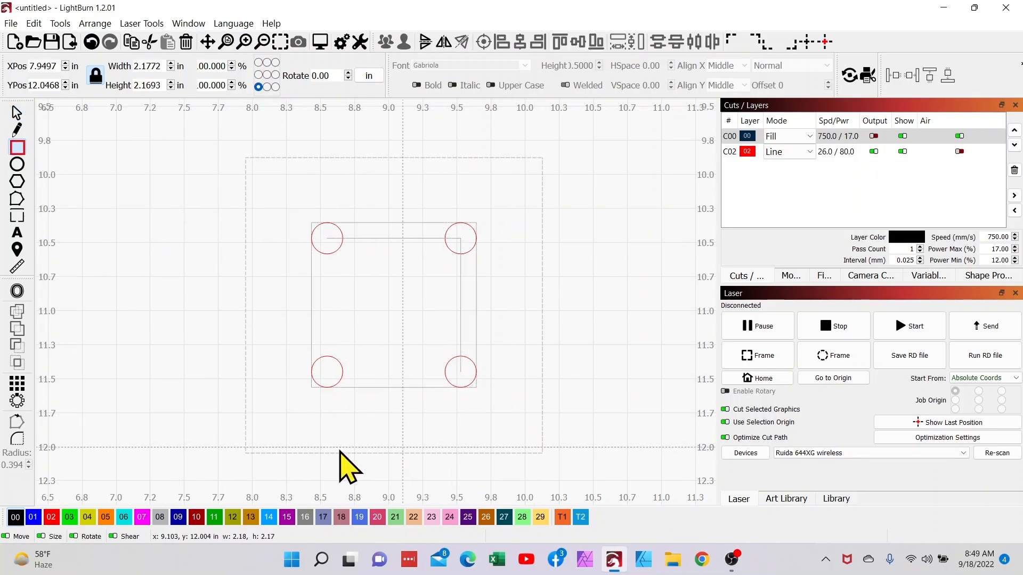
click(53, 517)
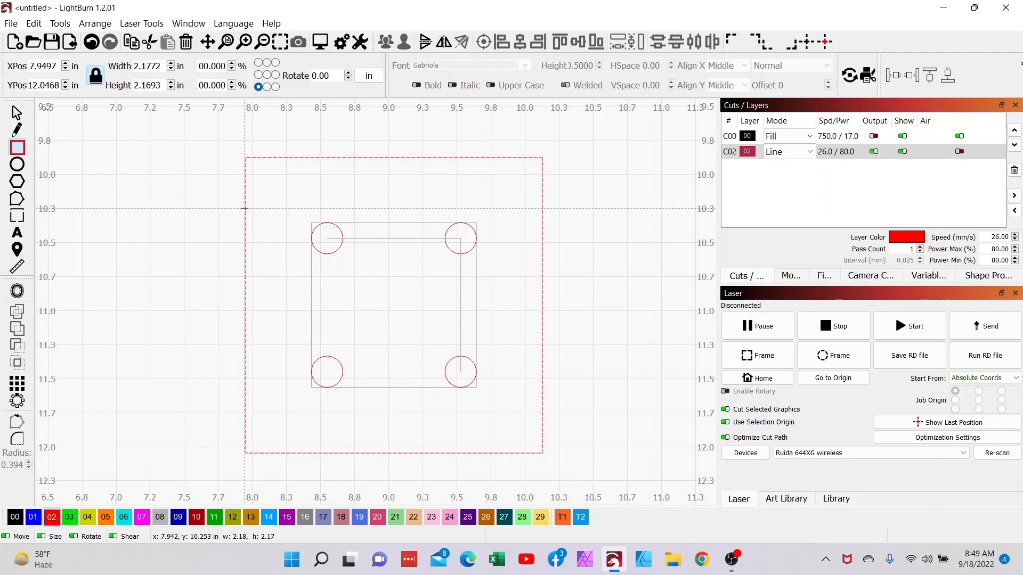
click(17, 112)
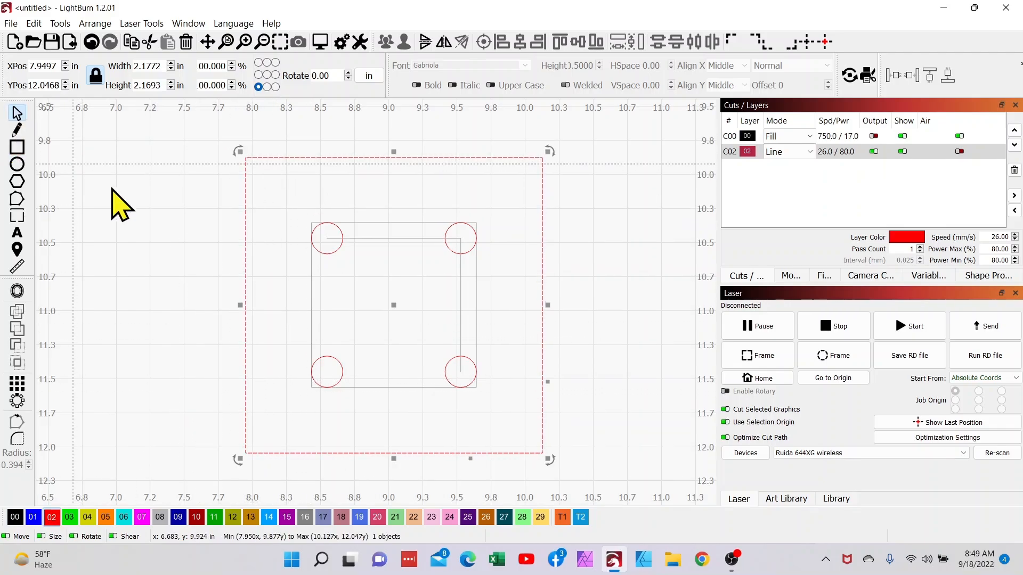
Step: Select the whole design and check its cut preview
drag(196, 126, 595, 468)
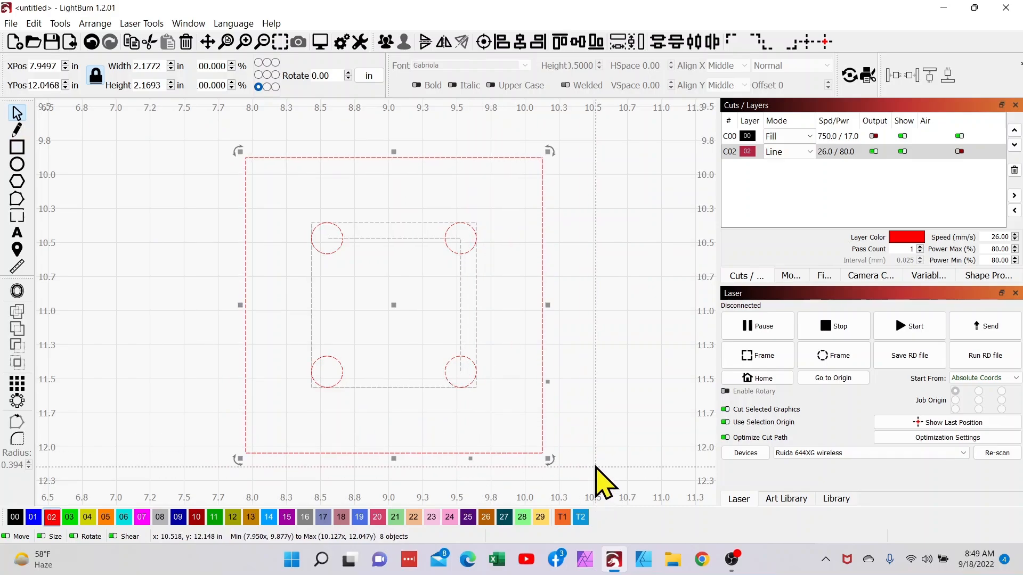
click(320, 41)
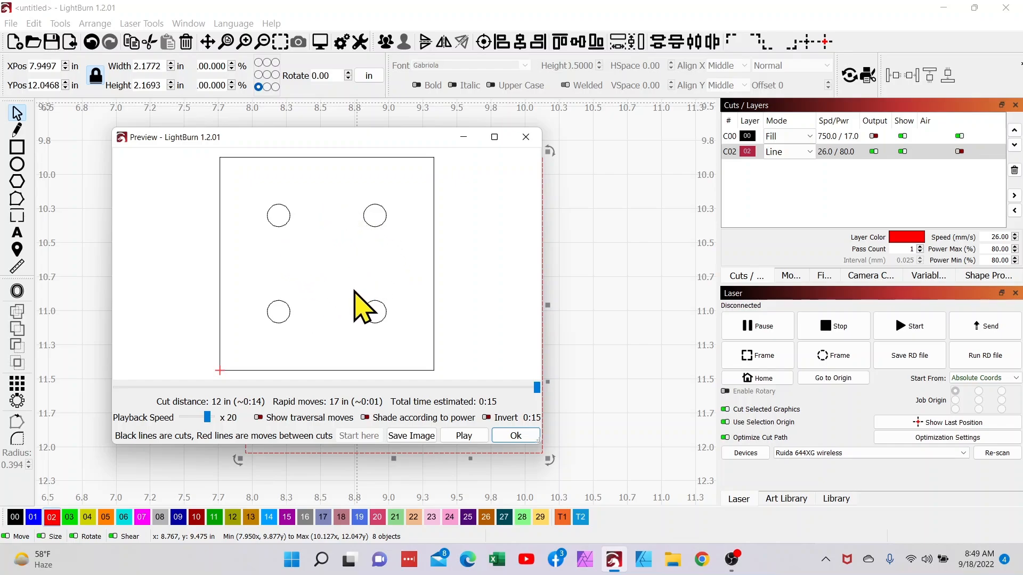
click(516, 436)
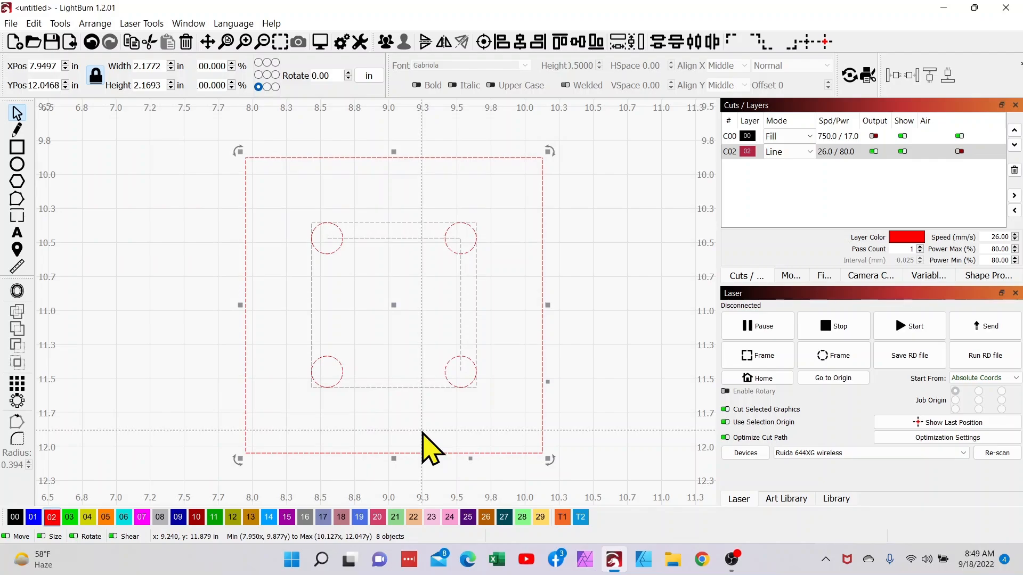
Step: Check the size of the upper-left circle and the length of the horizontal line between circle centers
scroll(417, 394, down, 2)
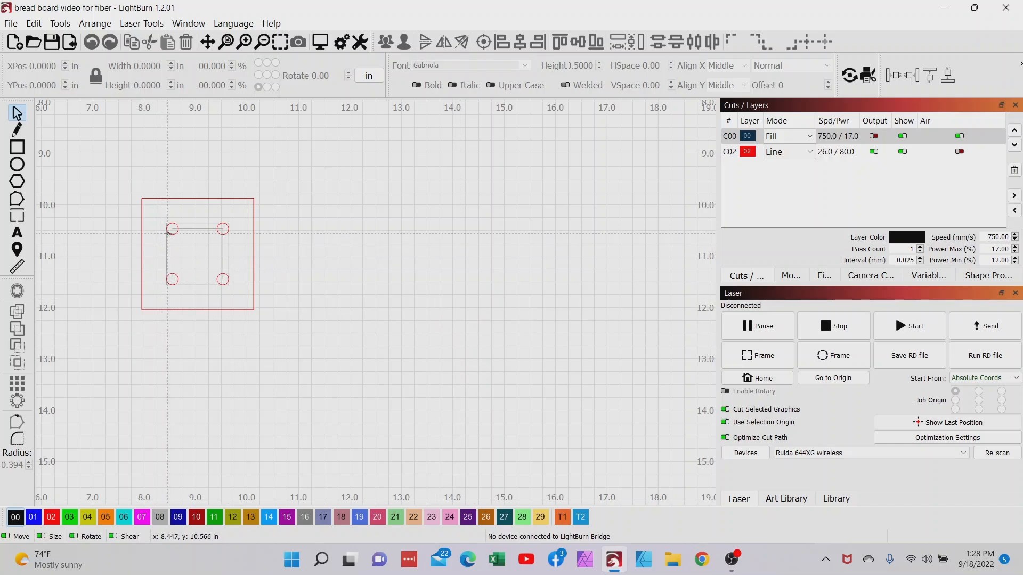
click(169, 233)
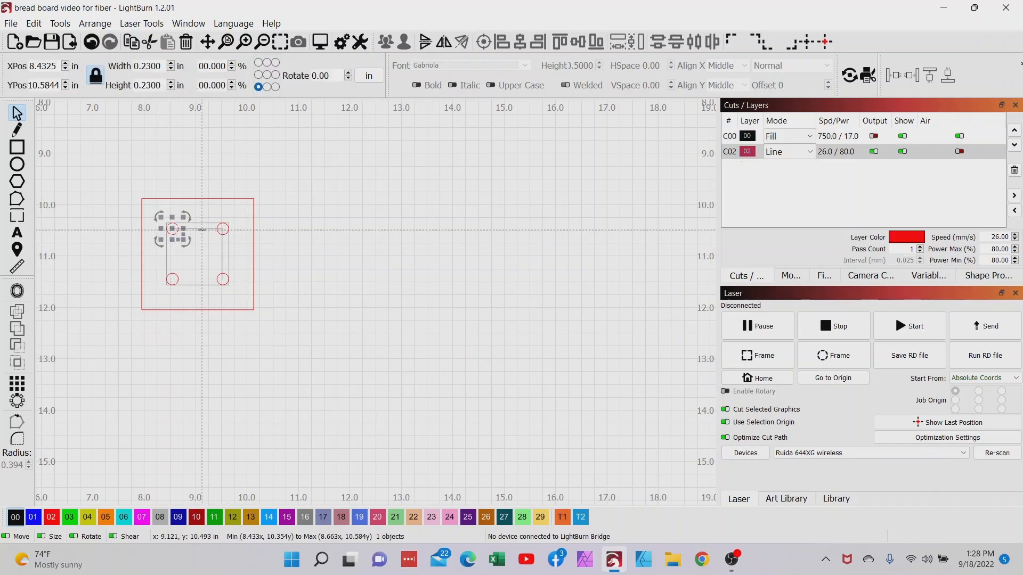
click(176, 229)
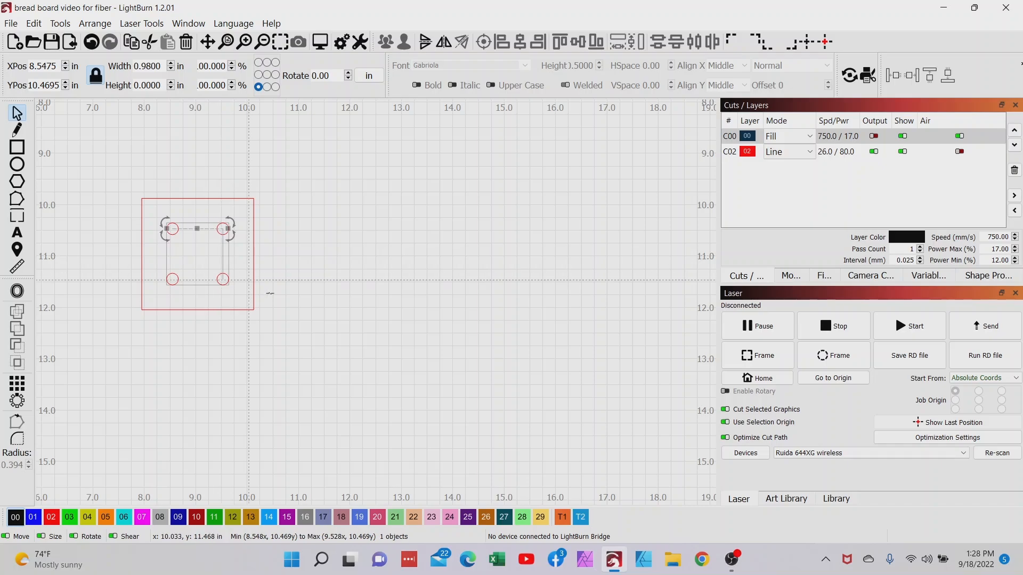
Step: Duplicate the upper-left circle and move the copy outside the outer rectangle, above and to its right
scroll(312, 314, down, 2)
drag(308, 310, 224, 304)
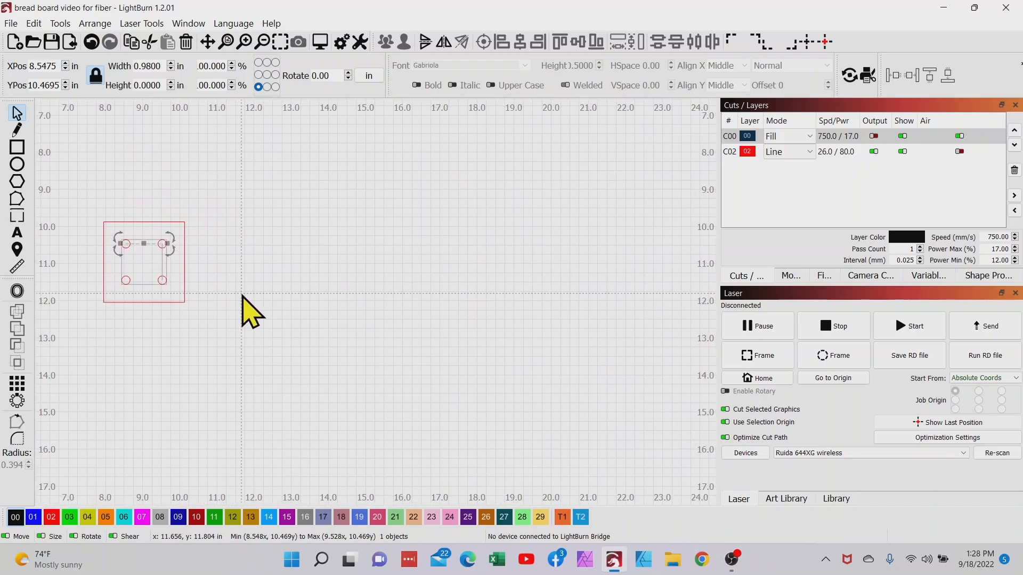
scroll(94, 253, up, 1)
scroll(183, 301, up, 2)
click(153, 255)
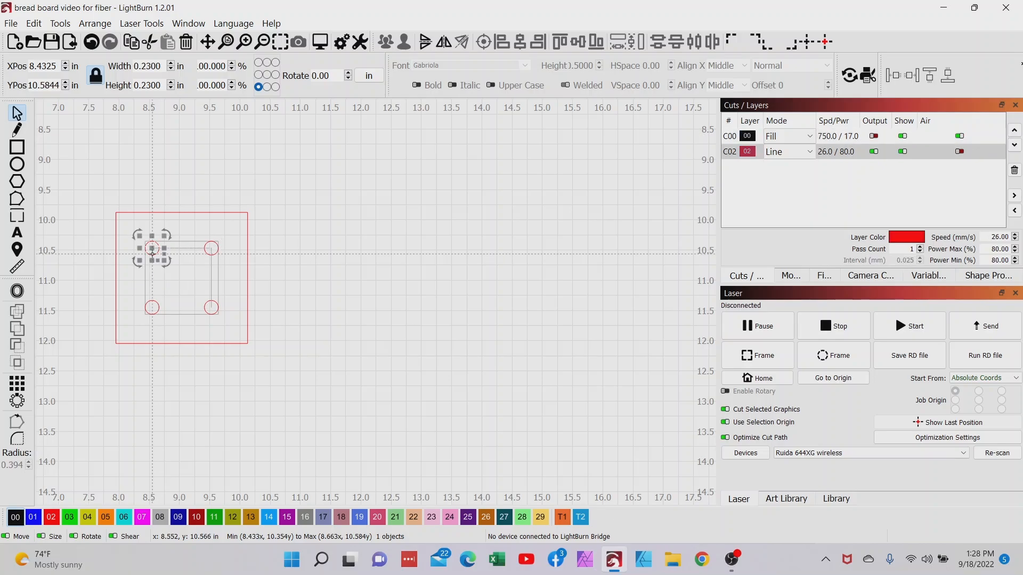
right_click(154, 258)
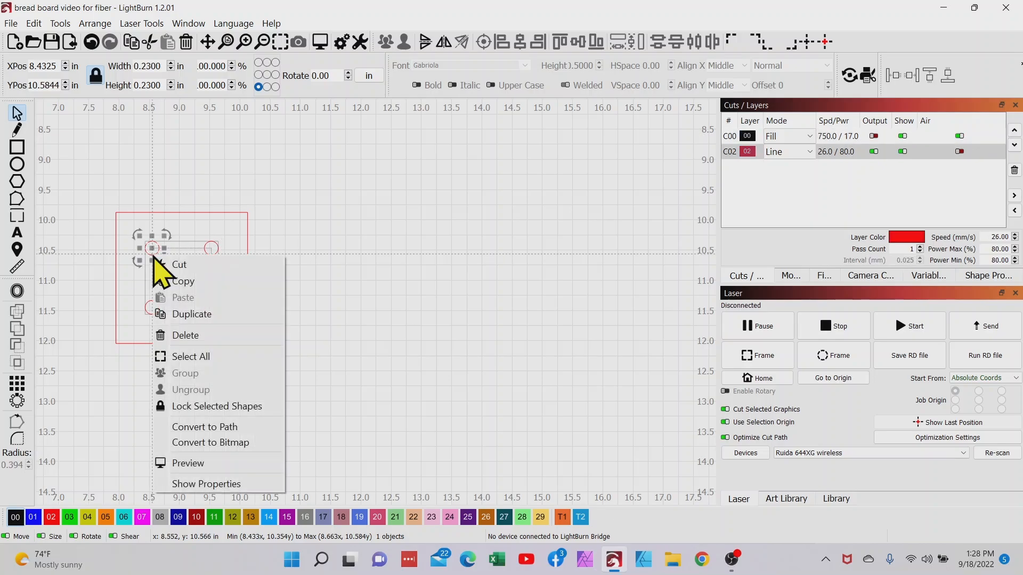
click(165, 314)
drag(150, 250, 315, 191)
scroll(320, 214, down, 3)
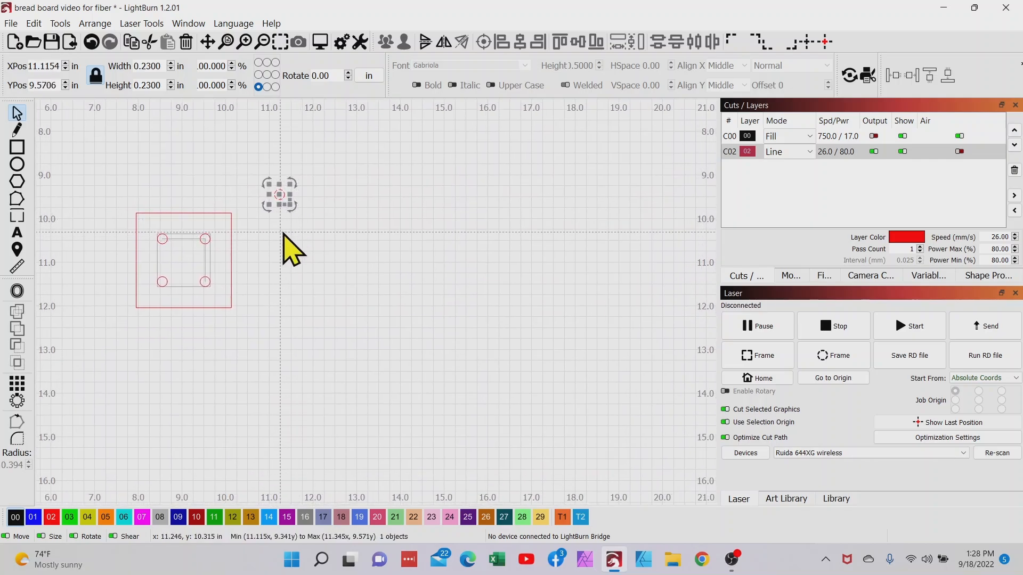
Step: Start a grid array of the copied circle with X and Y spacing of 0.98 in
click(16, 383)
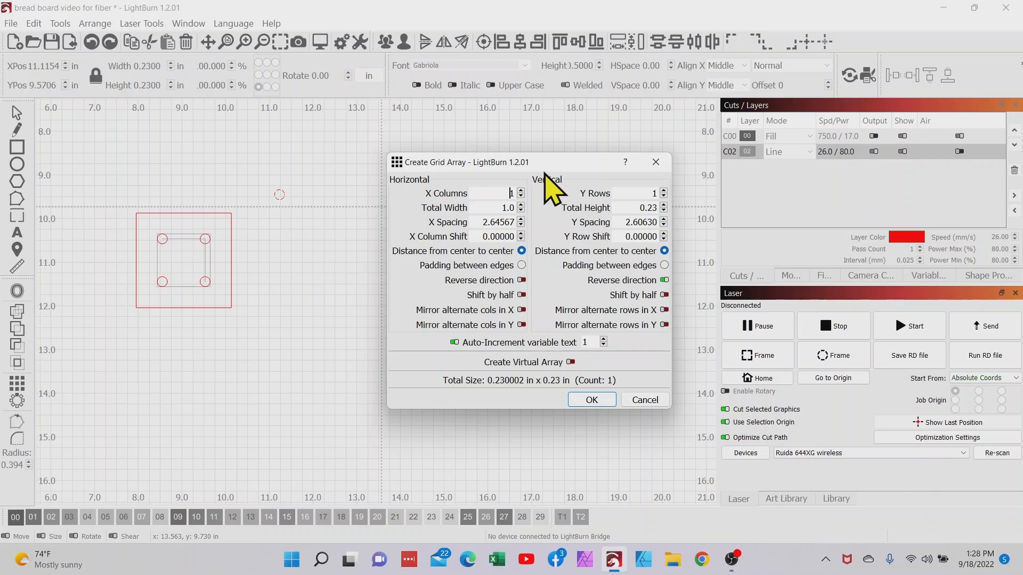
drag(541, 164, 825, 164)
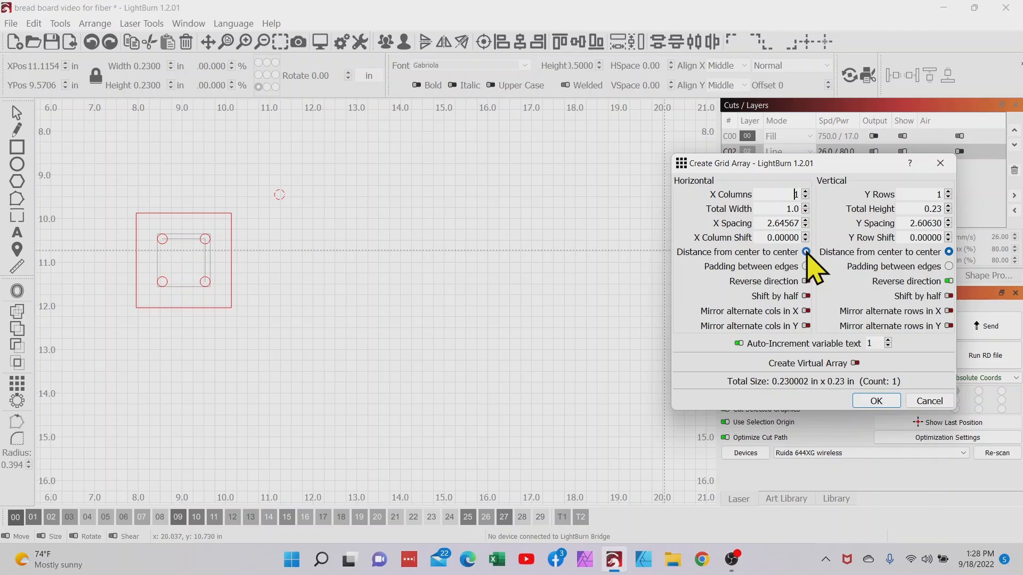
double_click(762, 224)
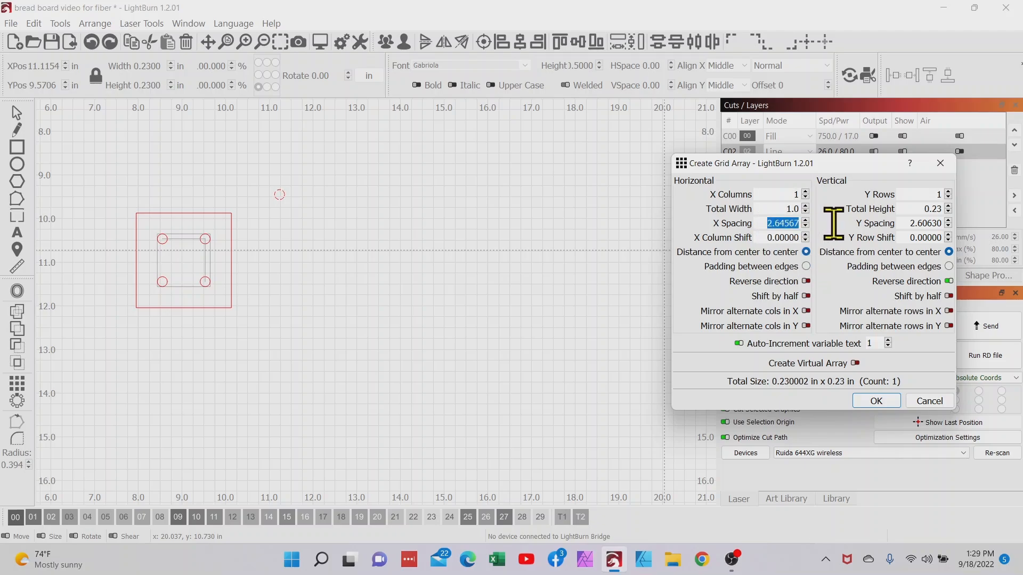
text(.98000)
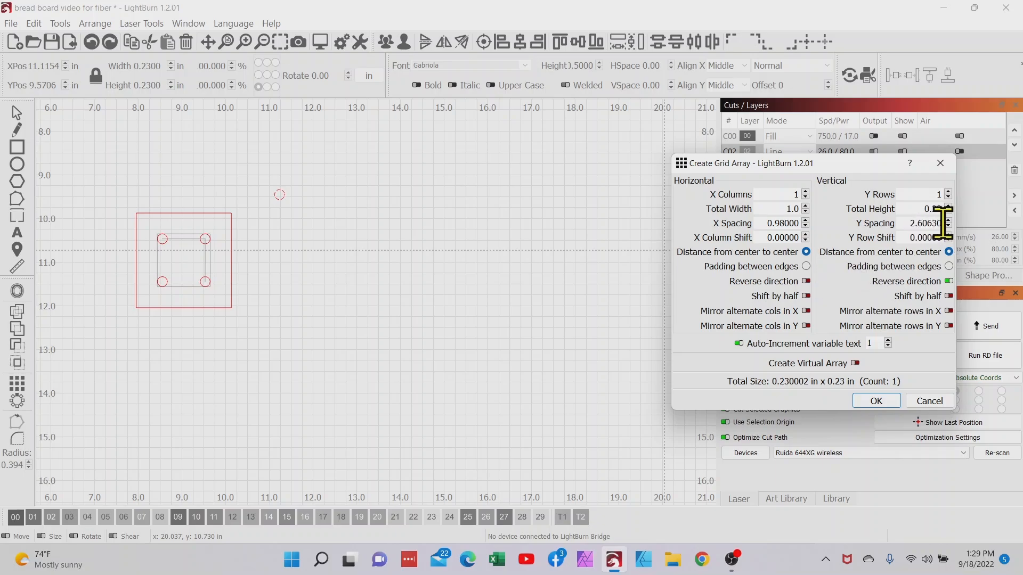
double_click(909, 223)
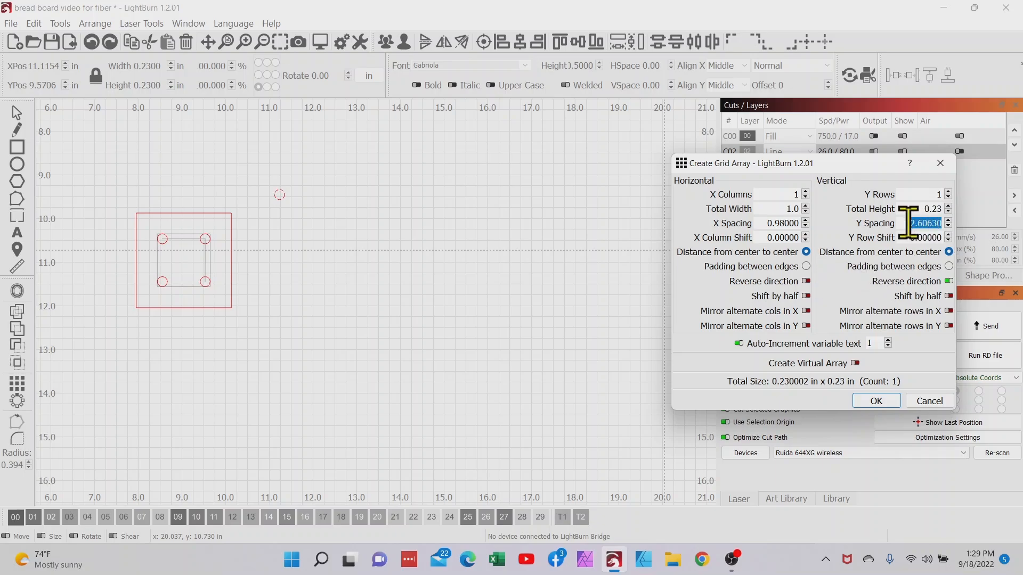
text(.98)
key(Tab)
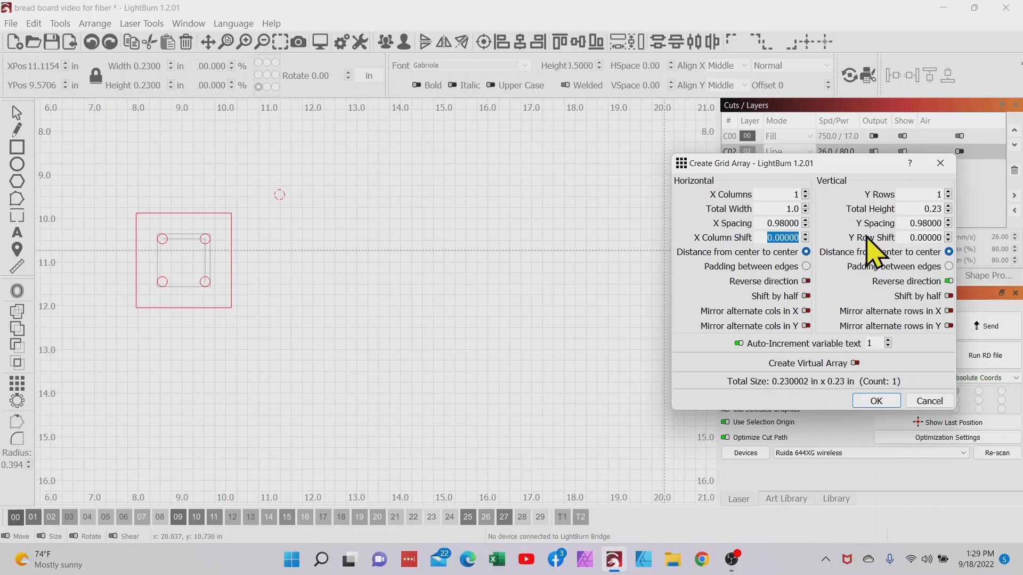
Step: Set the grid array to 12 columns
click(805, 193)
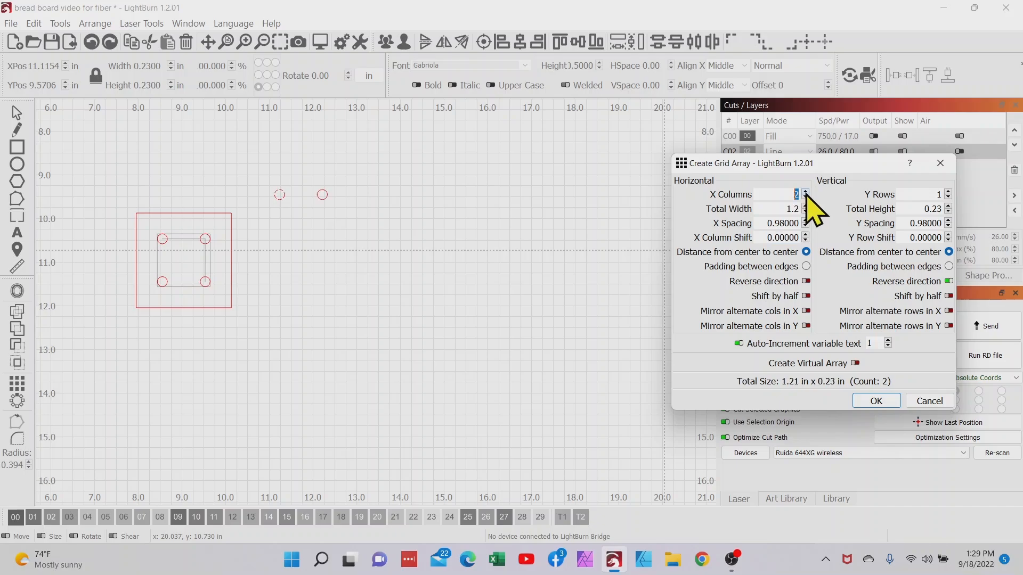
click(805, 193)
click(805, 193)
click(806, 193)
click(805, 193)
click(806, 193)
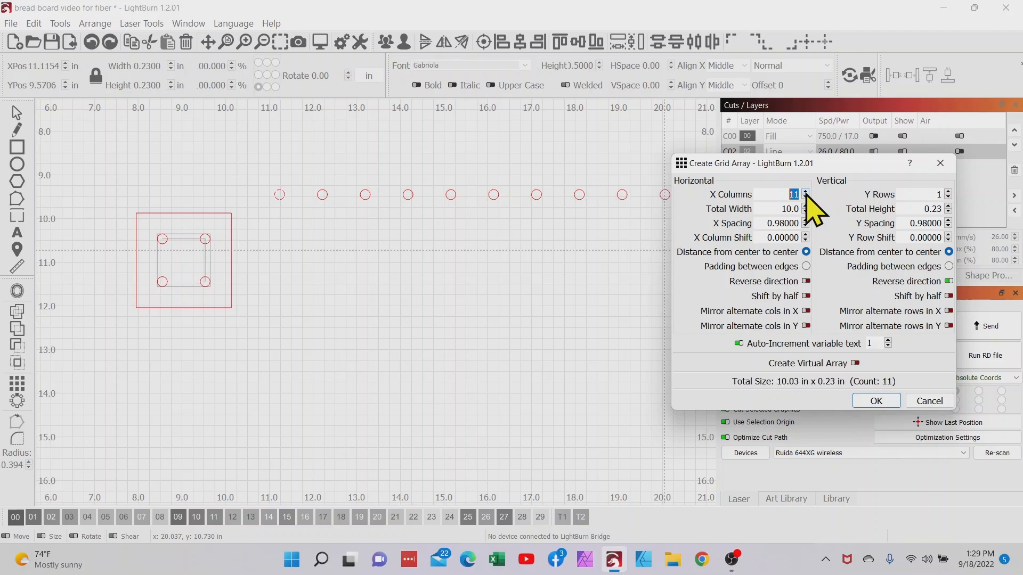
drag(826, 163, 858, 214)
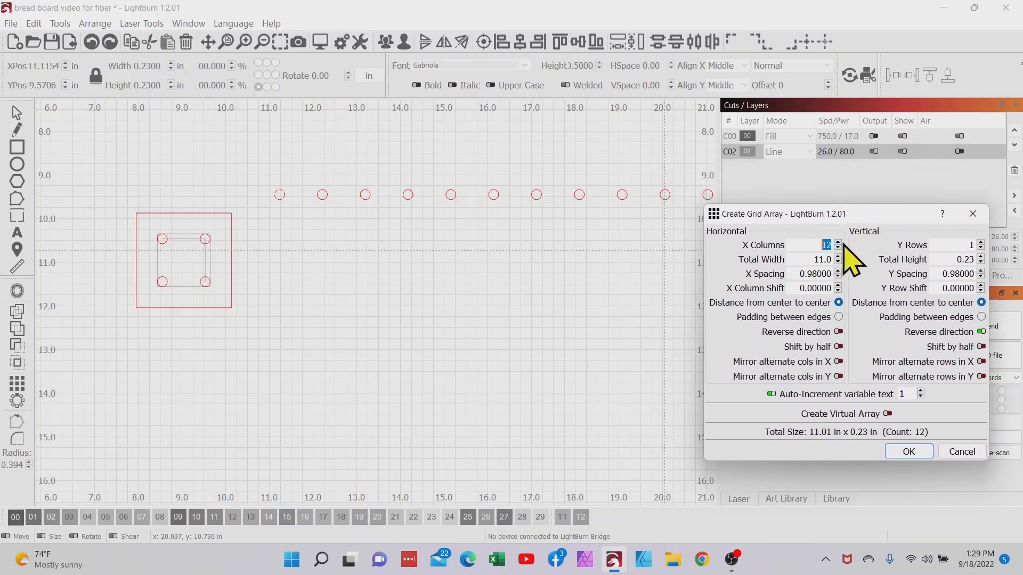
Step: Set the grid array to 9 rows and create it
click(981, 243)
click(981, 242)
click(981, 243)
click(981, 242)
click(981, 242)
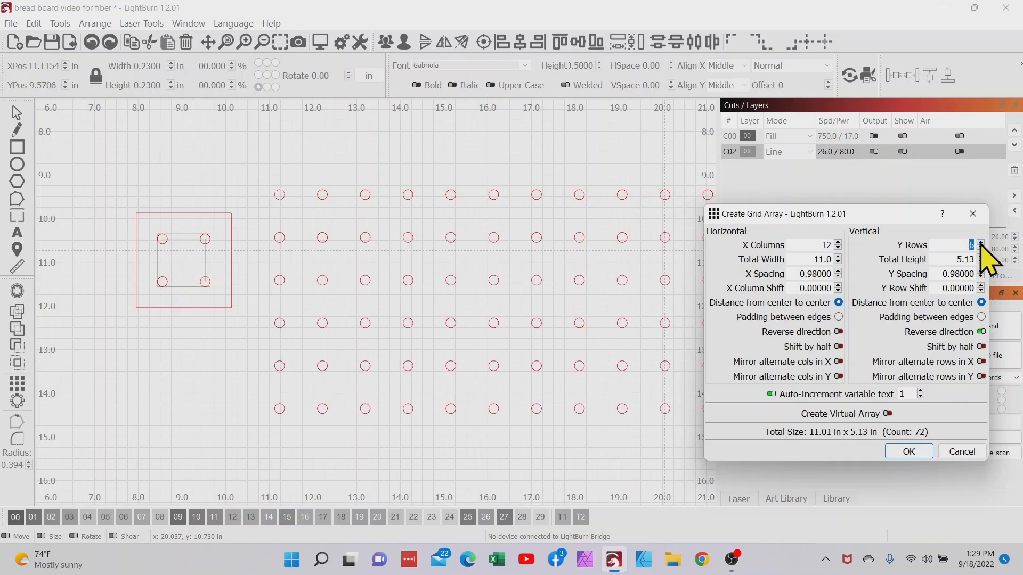
click(981, 242)
click(980, 243)
click(981, 242)
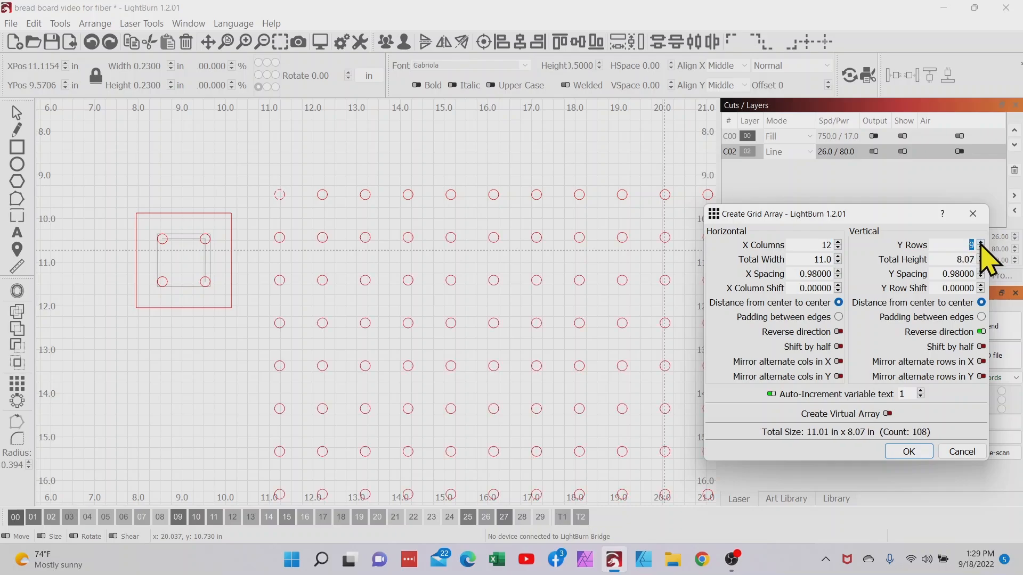
click(909, 452)
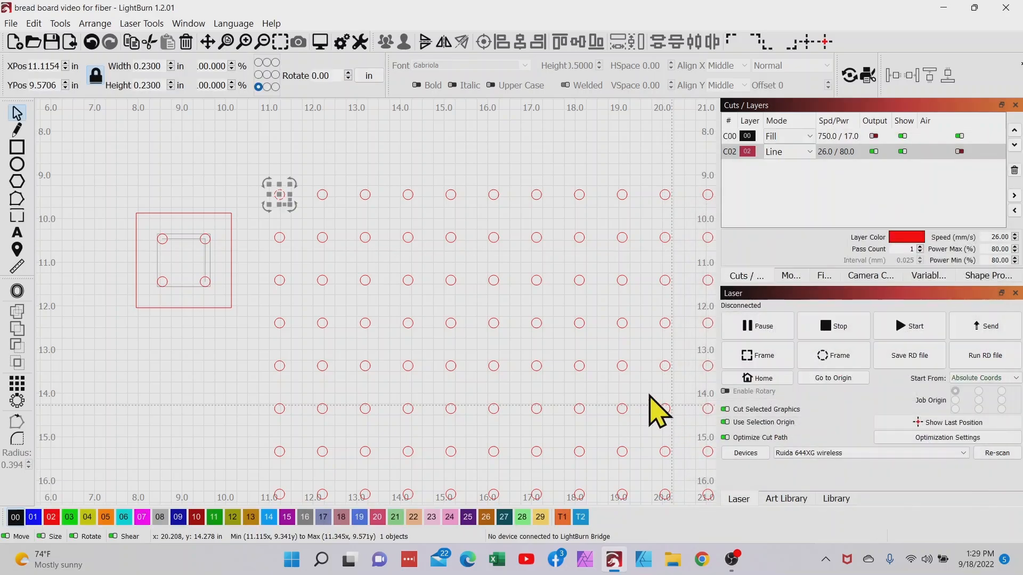
Step: Group all circles of the grid array and move the group slightly up and to the right
scroll(580, 380, down, 3)
drag(562, 385, 471, 337)
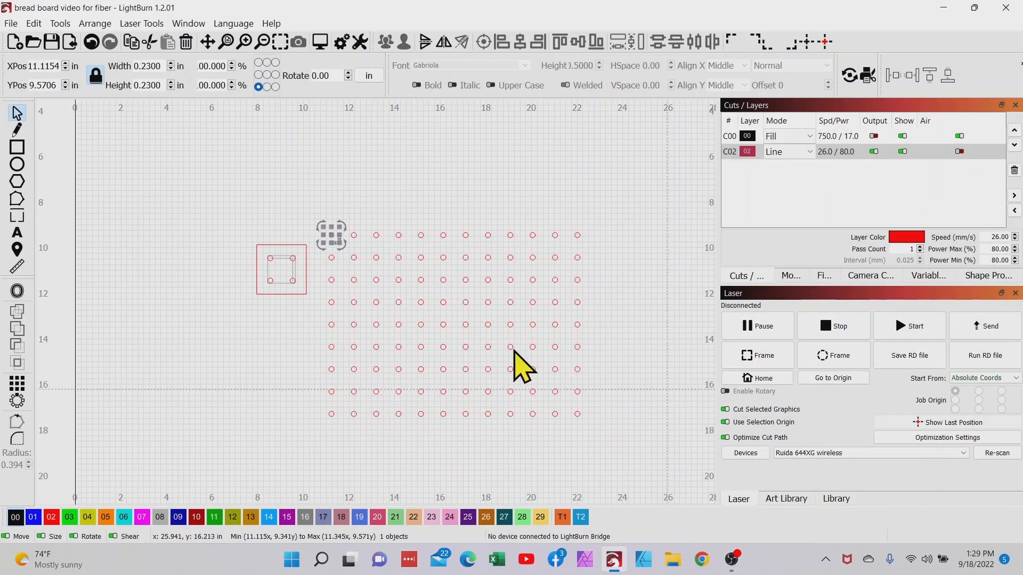
drag(316, 221, 626, 472)
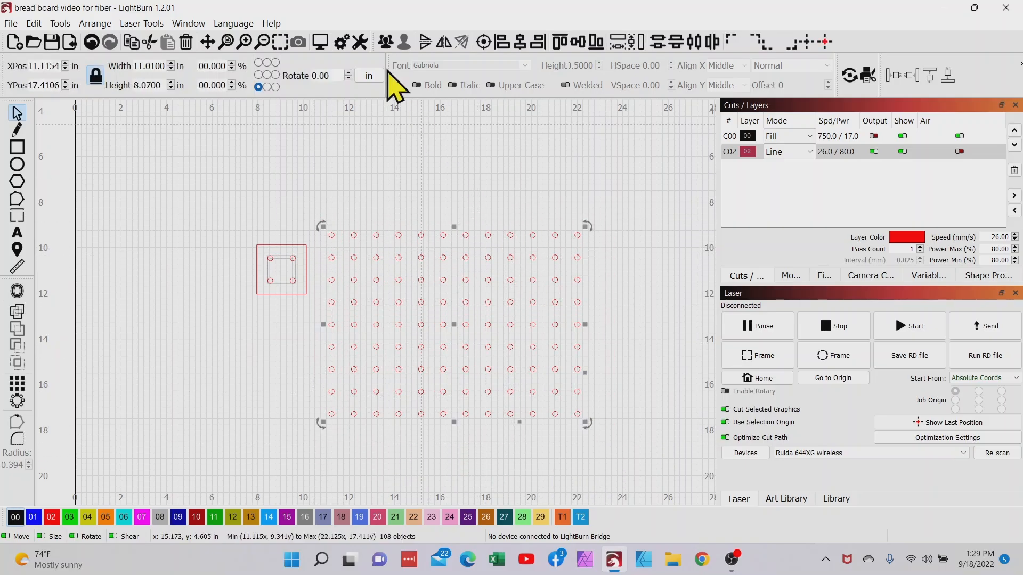
click(386, 42)
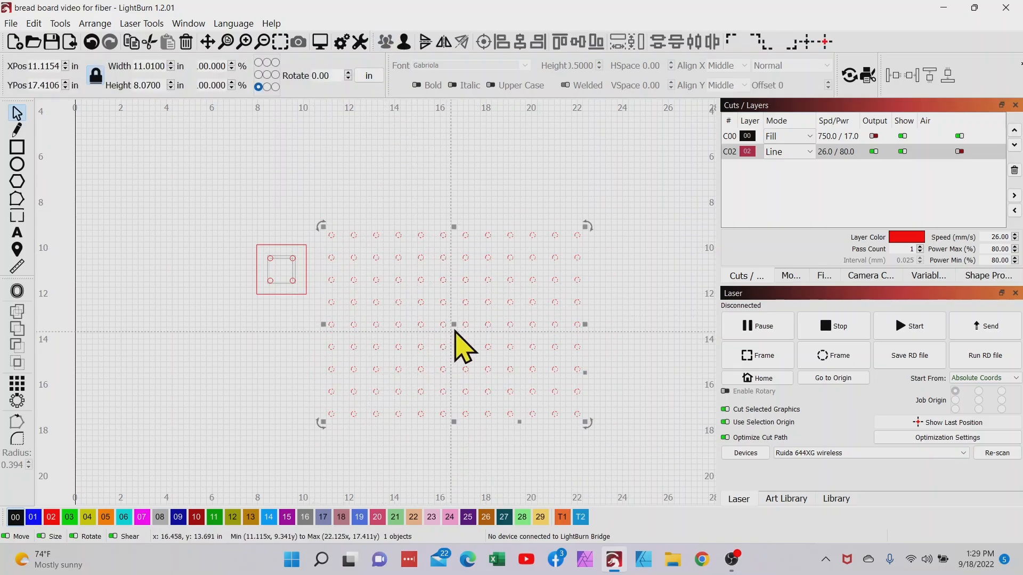
drag(454, 324, 463, 290)
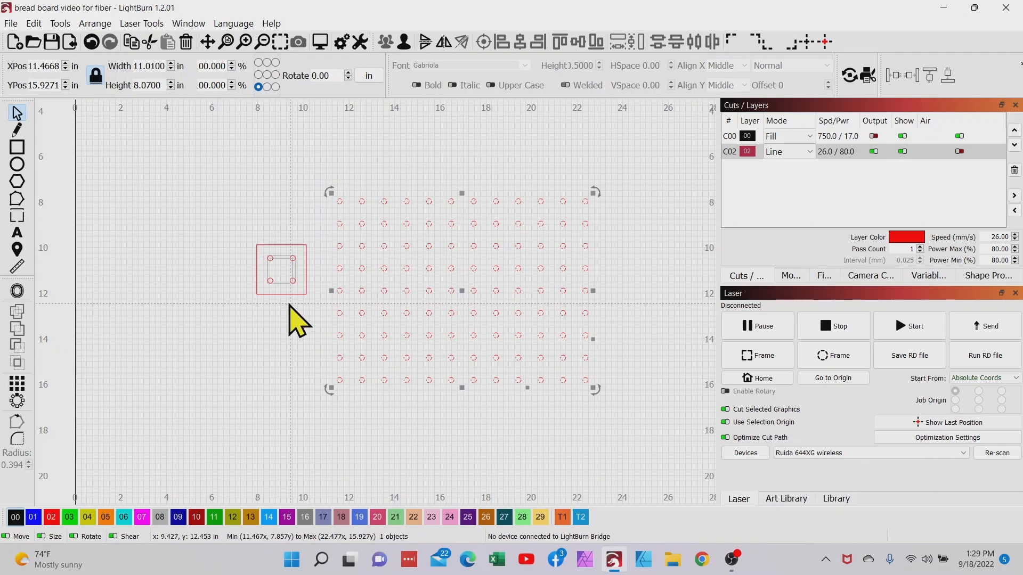
scroll(264, 257, up, 3)
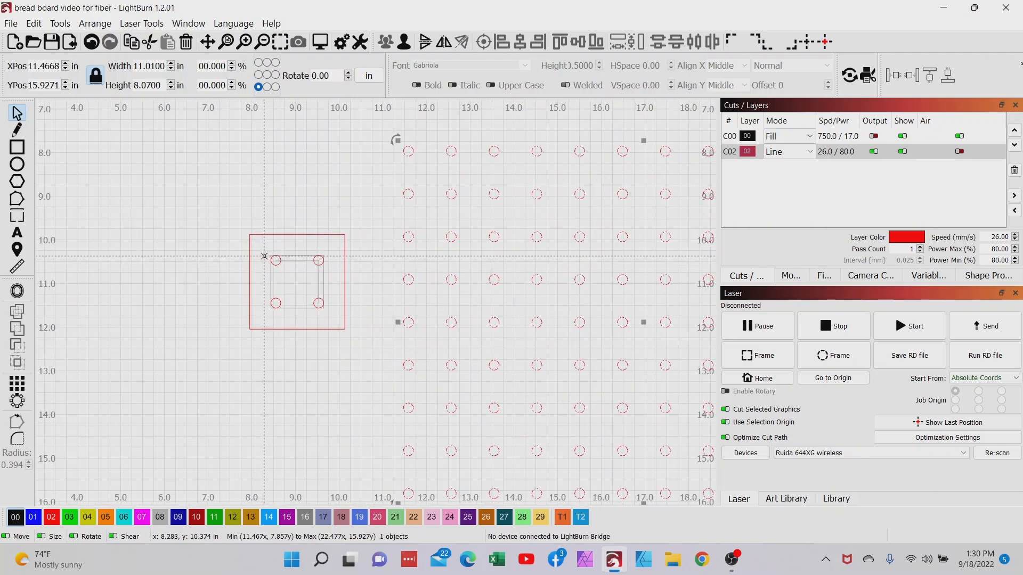
Step: Group the 1.21 in square with its corner circles, overlay it on the grid's upper-left four circles to compare spacing, and undo the move
drag(266, 242, 338, 326)
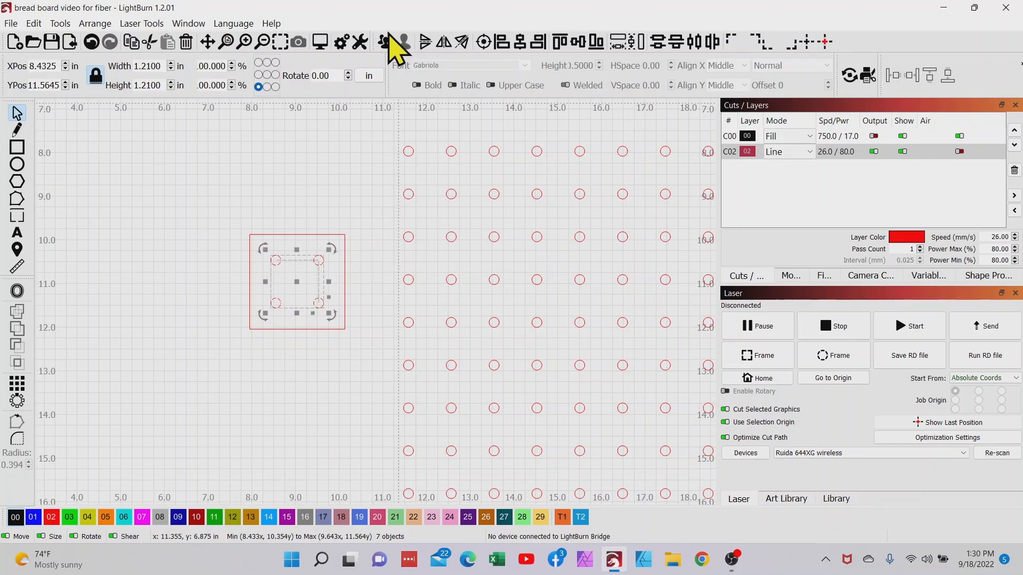
drag(290, 279, 426, 201)
scroll(431, 176, up, 4)
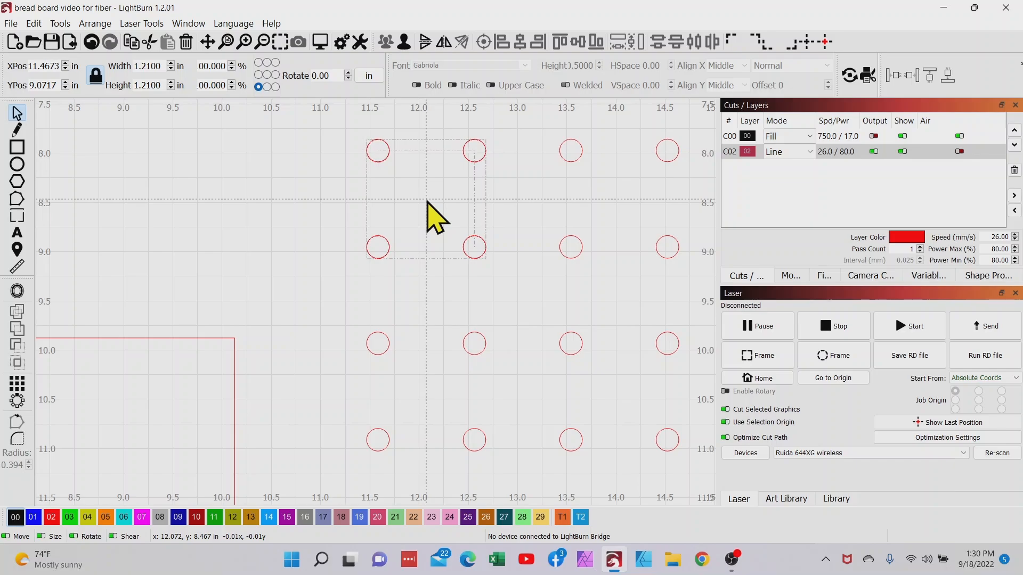
drag(427, 202, 427, 201)
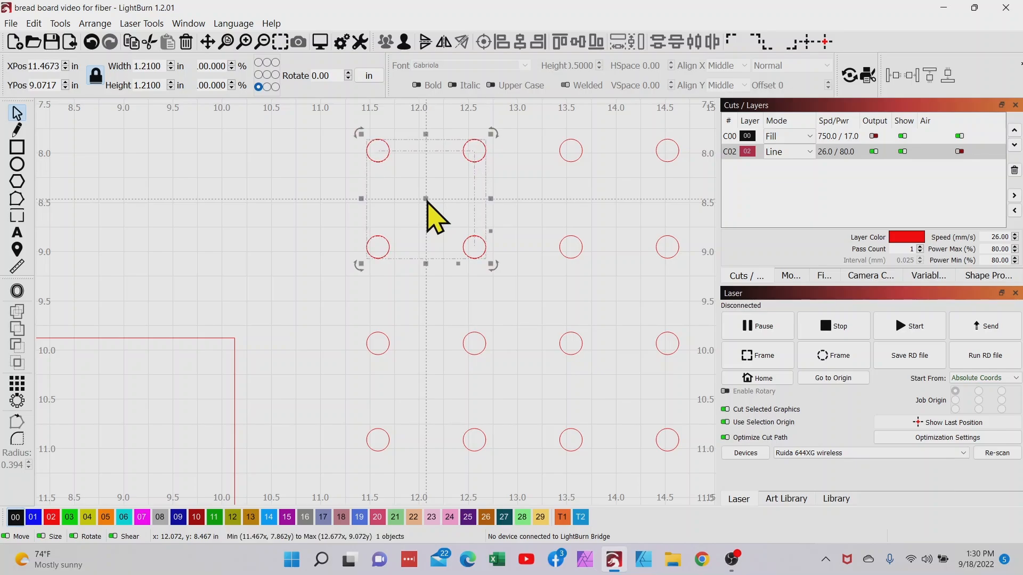
key(ctrl+z)
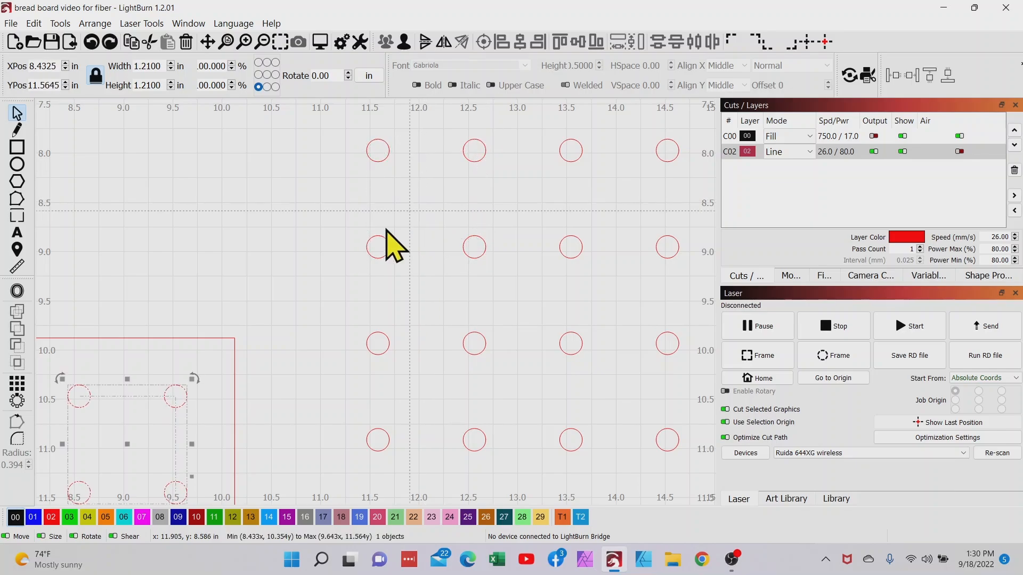
Step: Draw a rectangle about 13.92 in wide and 11.14 in high around the whole circle grid
scroll(298, 306, down, 6)
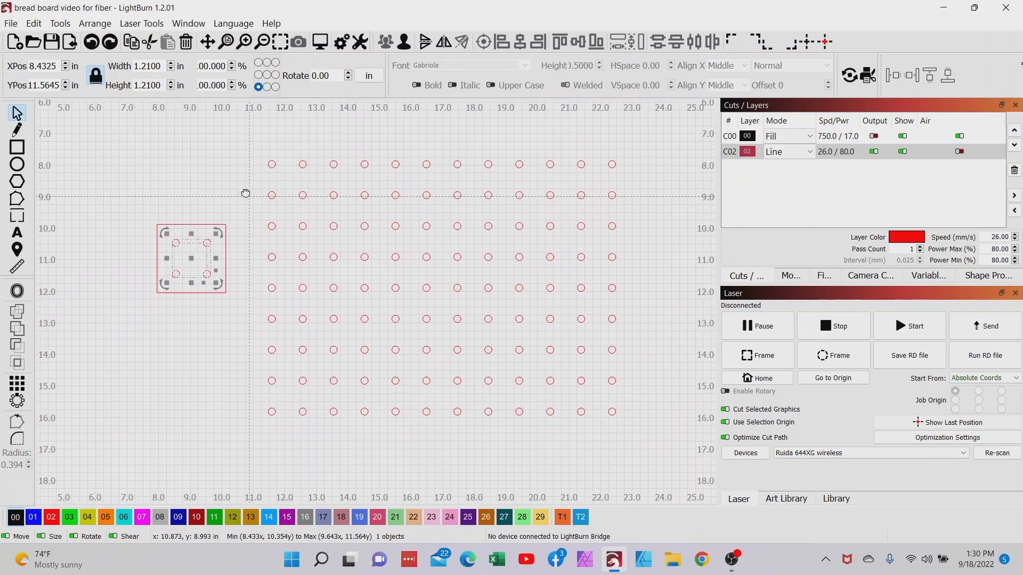
scroll(243, 192, down, 2)
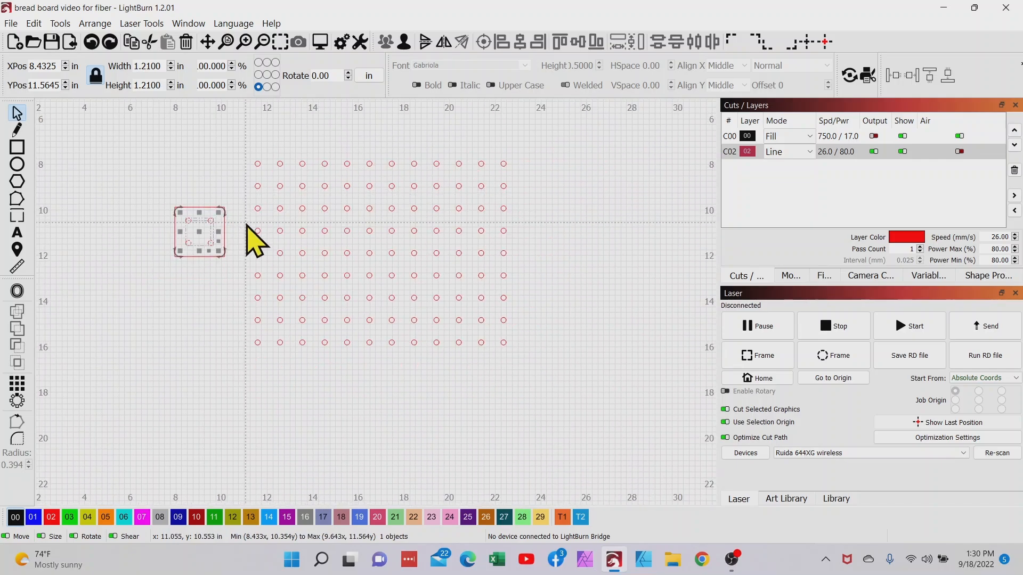
click(15, 150)
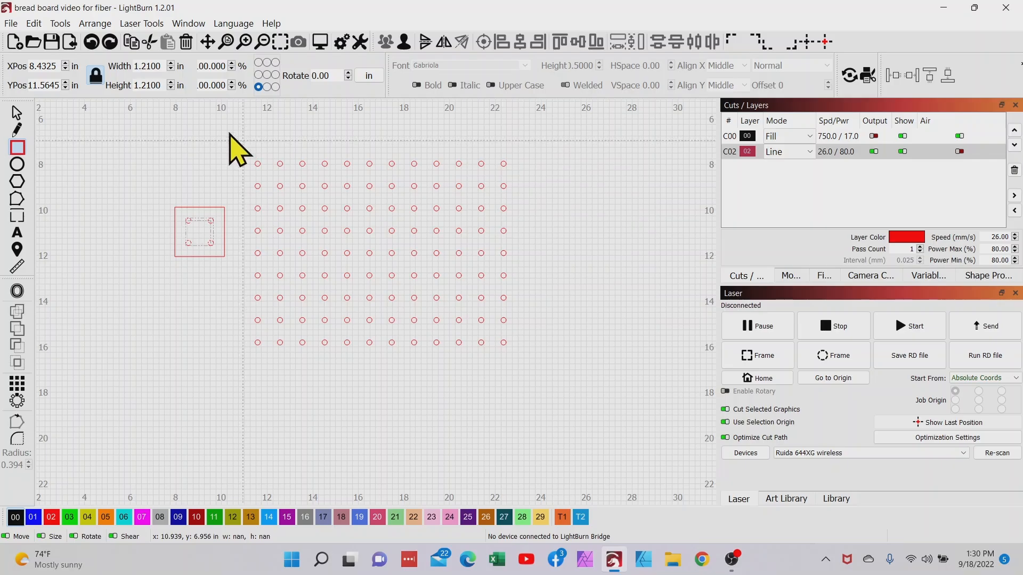
mouse_move(226, 129)
mouse_down()
mouse_move(296, 400)
mouse_move(548, 402)
mouse_move(544, 385)
mouse_up()
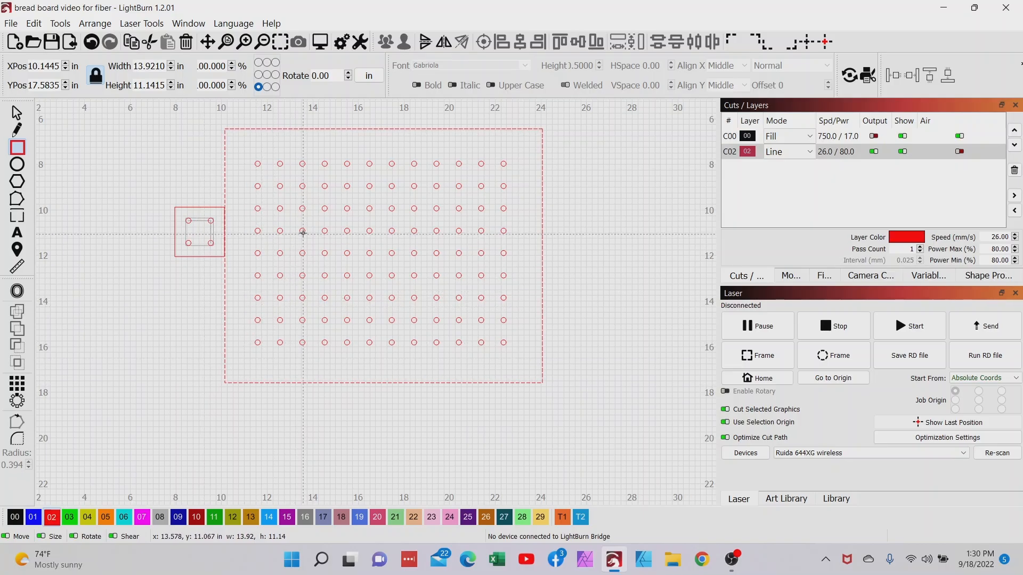
Step: Select the circle grid and the surrounding rectangle, and align their centers so the grid sits centered in the rectangle
click(17, 113)
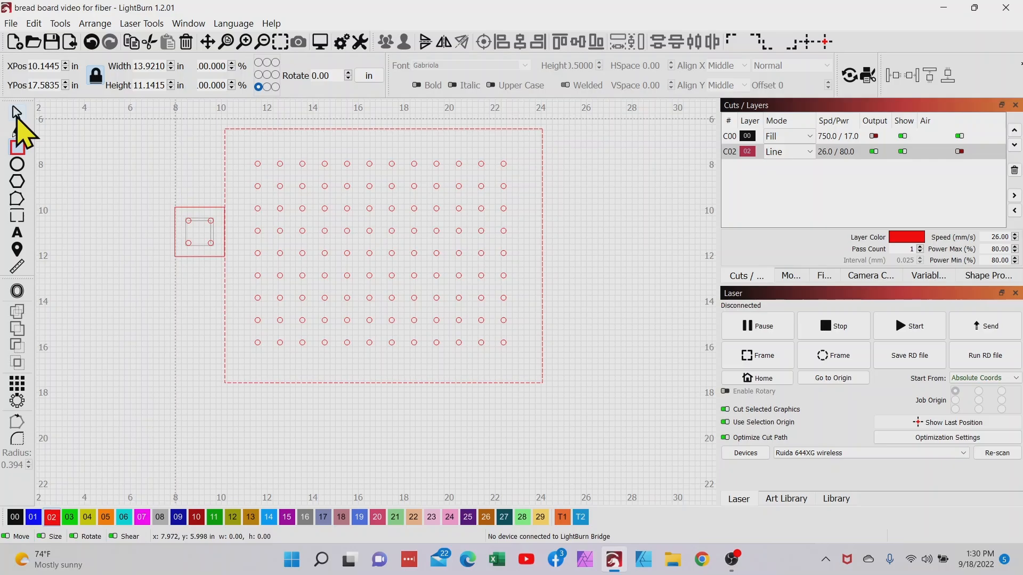
click(299, 211)
click(302, 210)
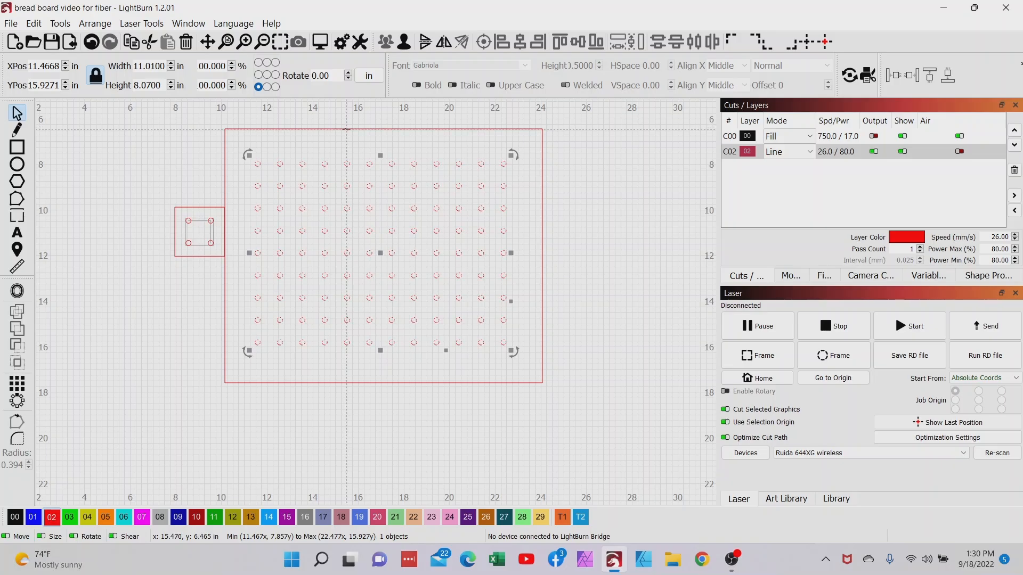
shift+click(346, 130)
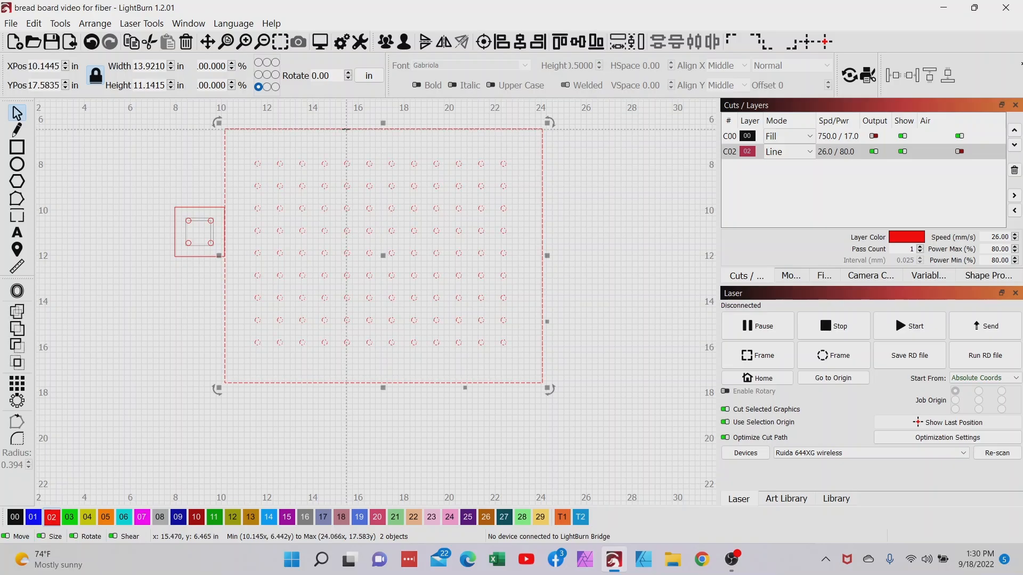
click(484, 42)
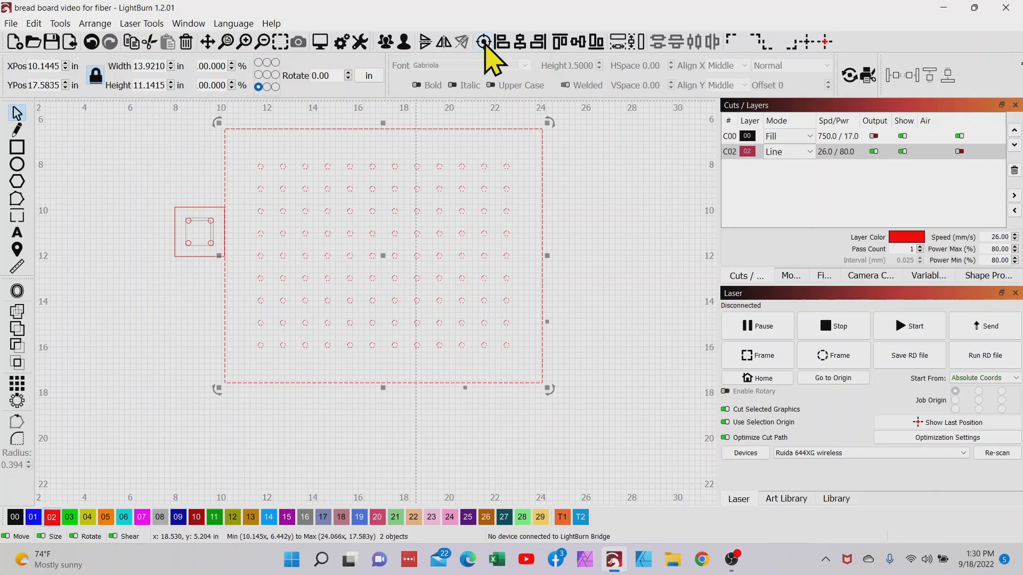
Step: Preview the laser cut of the selected rectangle and circle grid, and close the preview
scroll(557, 269, up, 2)
scroll(554, 267, down, 4)
drag(550, 253, 455, 300)
scroll(455, 299, up, 2)
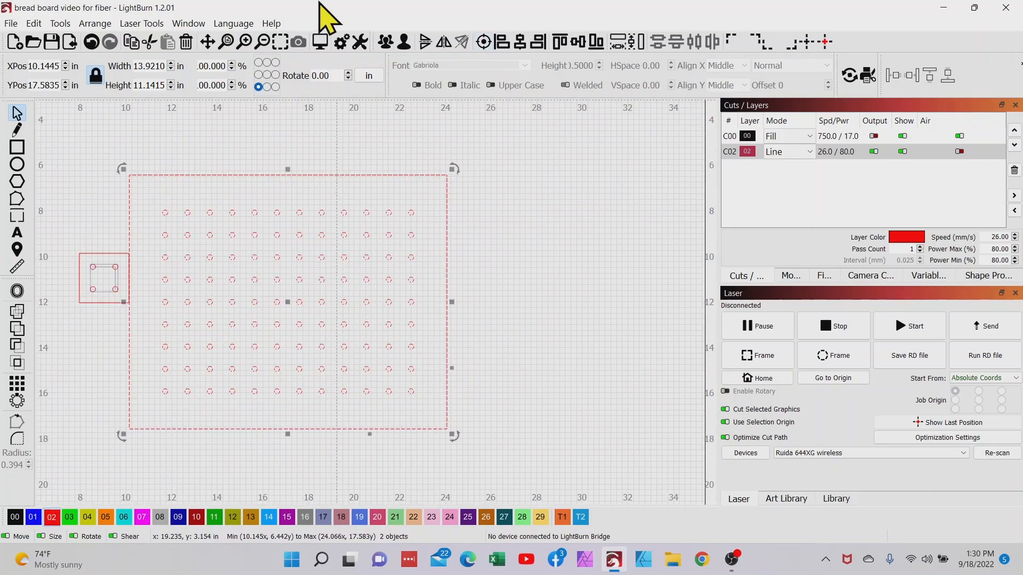
click(320, 42)
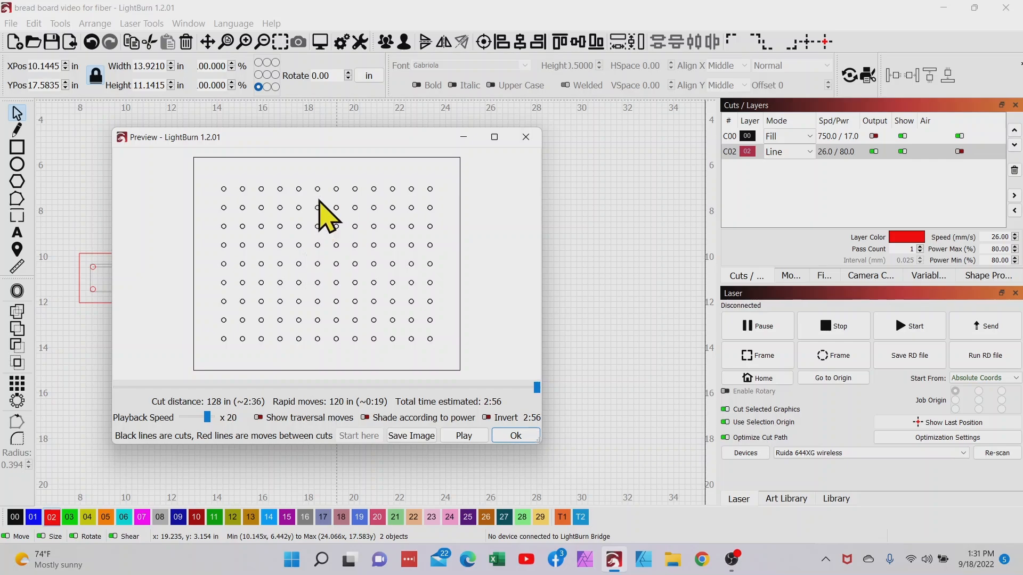
click(516, 436)
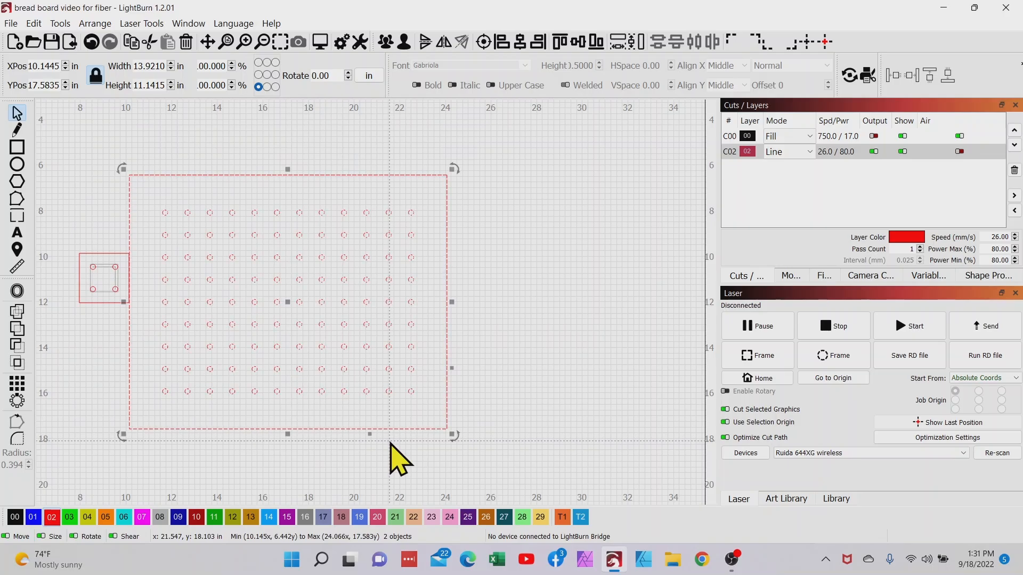
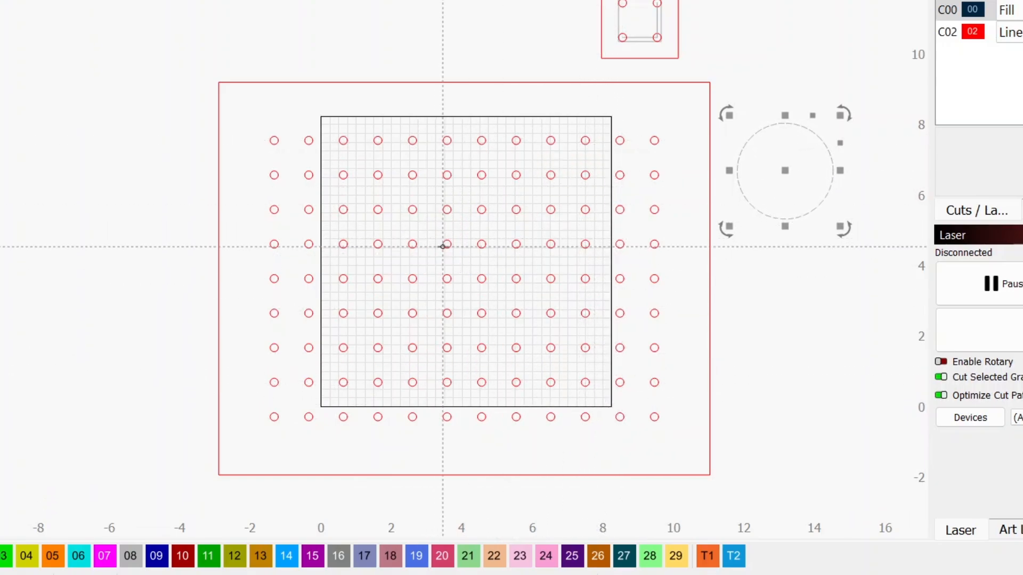
Step: Duplicate the large circle and place the two circles side by side across the upper part of the work area
right_click(782, 220)
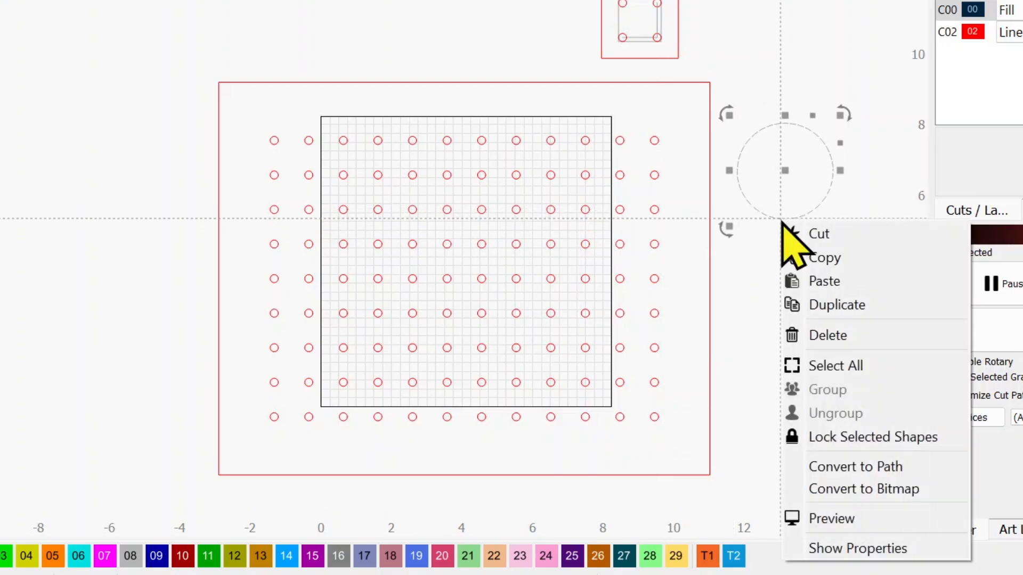
click(802, 284)
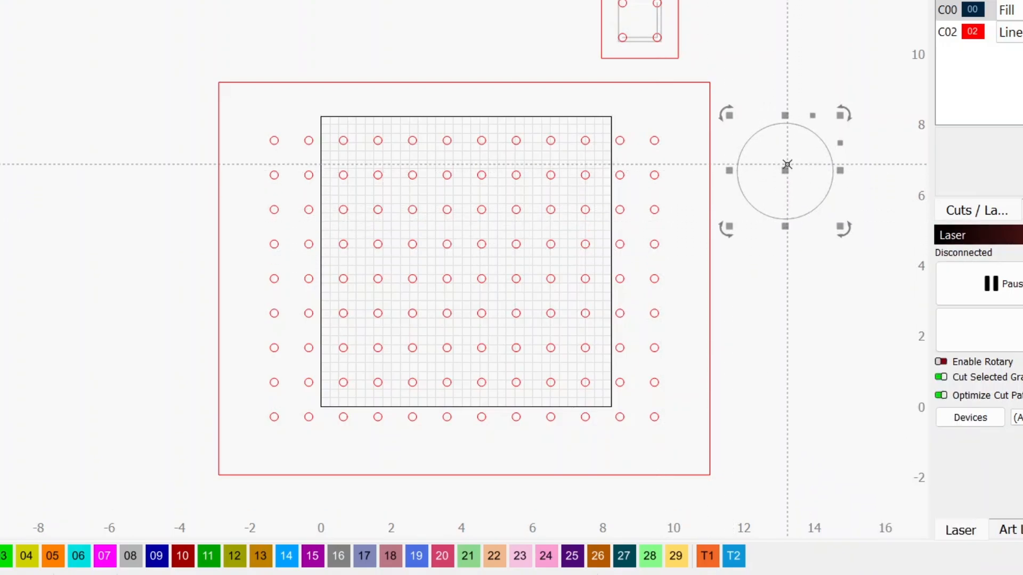
drag(781, 174, 401, 190)
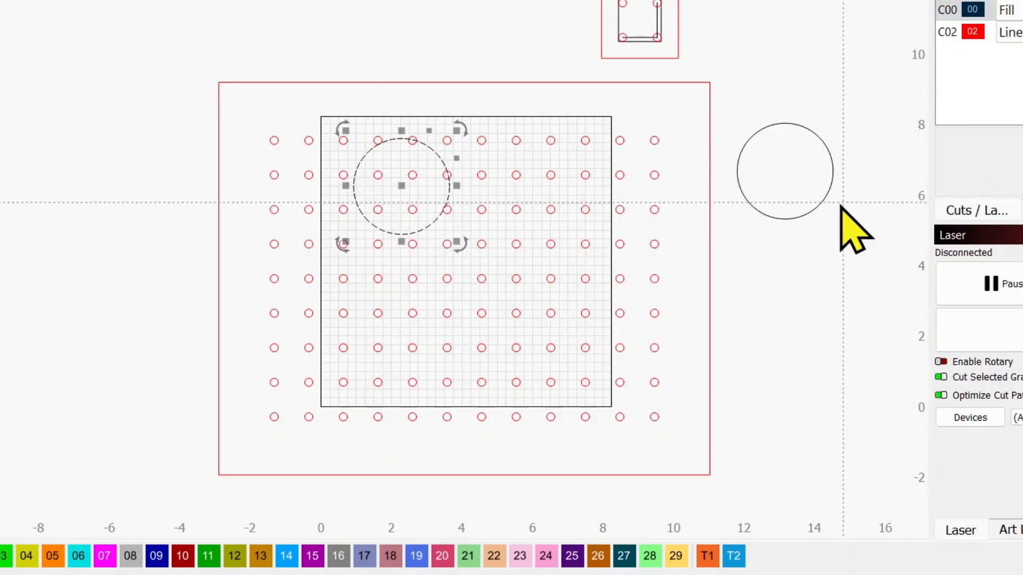
click(813, 206)
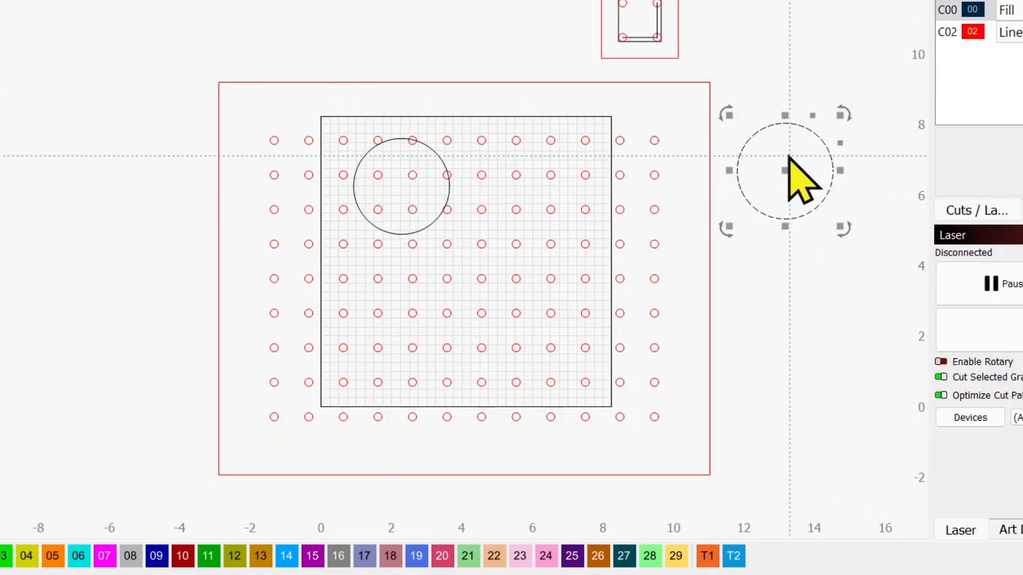
drag(787, 155, 526, 185)
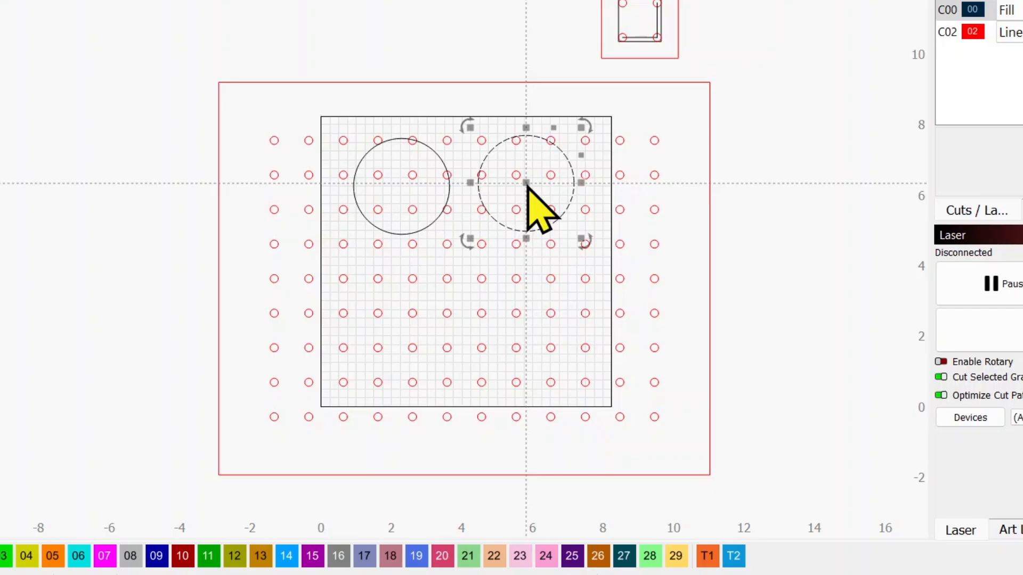
Step: Make two more copies of the large circle and place them as a middle row, offset to the right between the upper ones
right_click(527, 184)
click(539, 267)
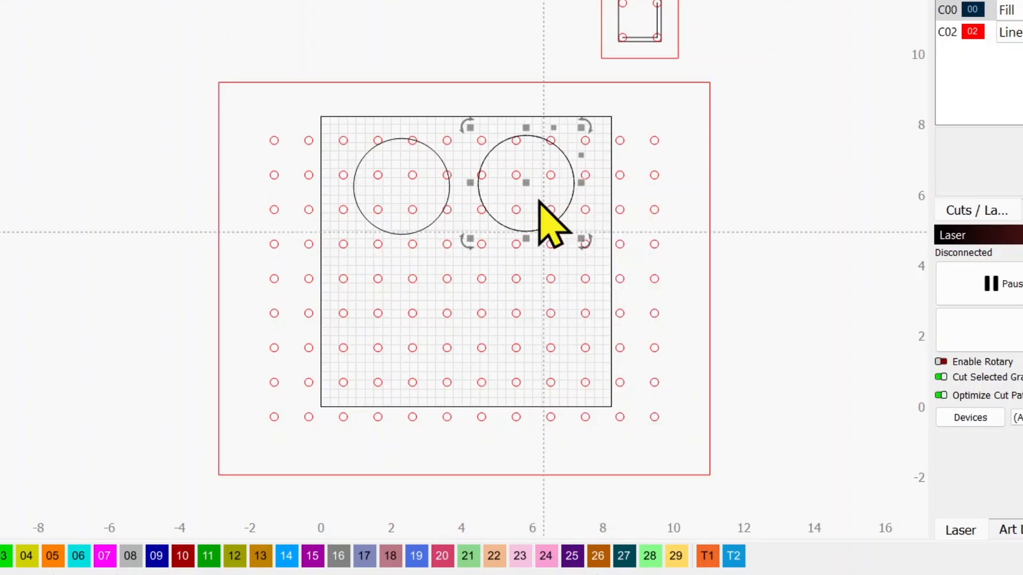
drag(526, 178, 463, 268)
right_click(463, 267)
click(501, 336)
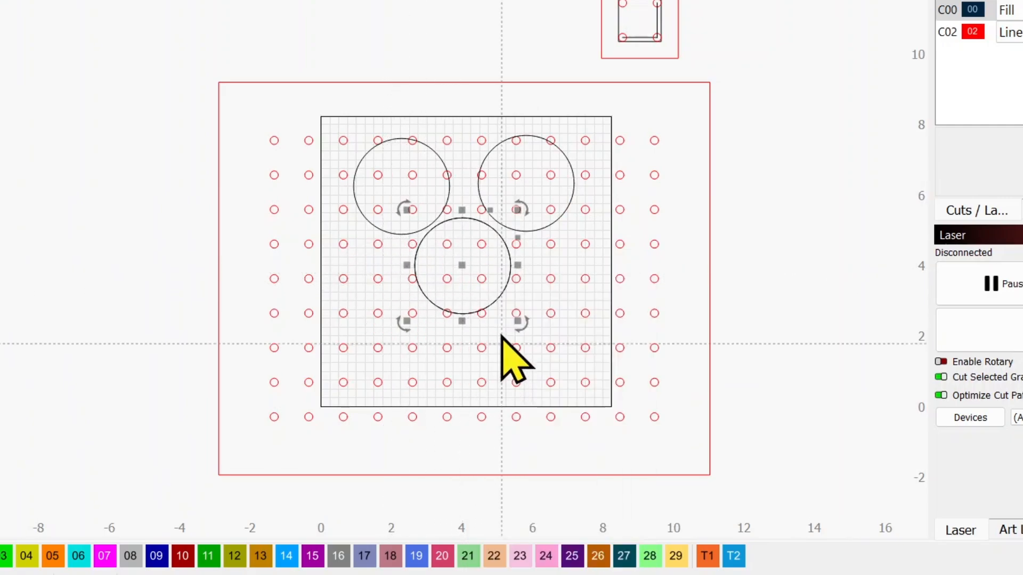
drag(465, 265, 583, 269)
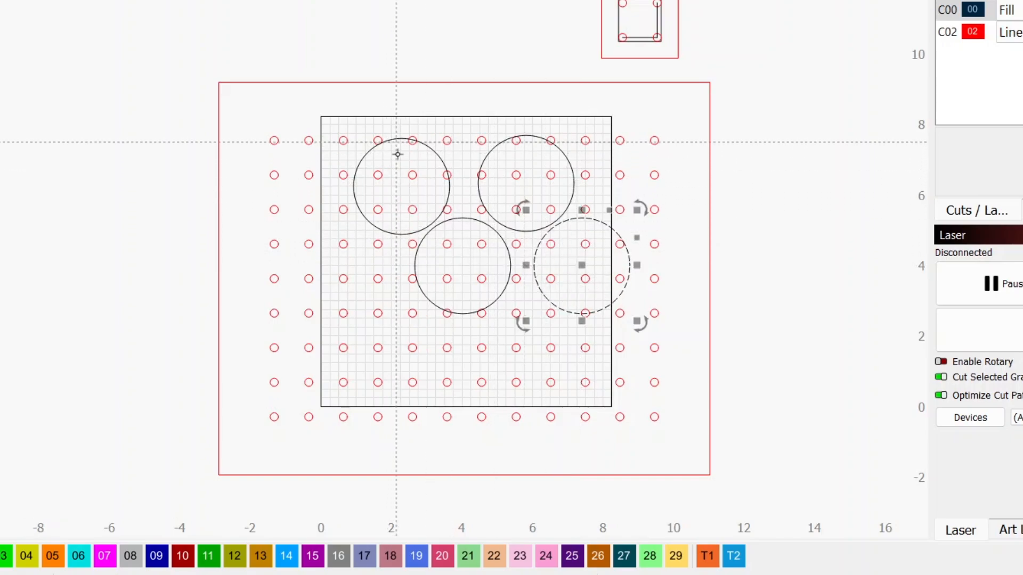
Step: Duplicate the middle pair of large circles as a lower row, and shift all six together to fit inside the square work area
click(429, 232)
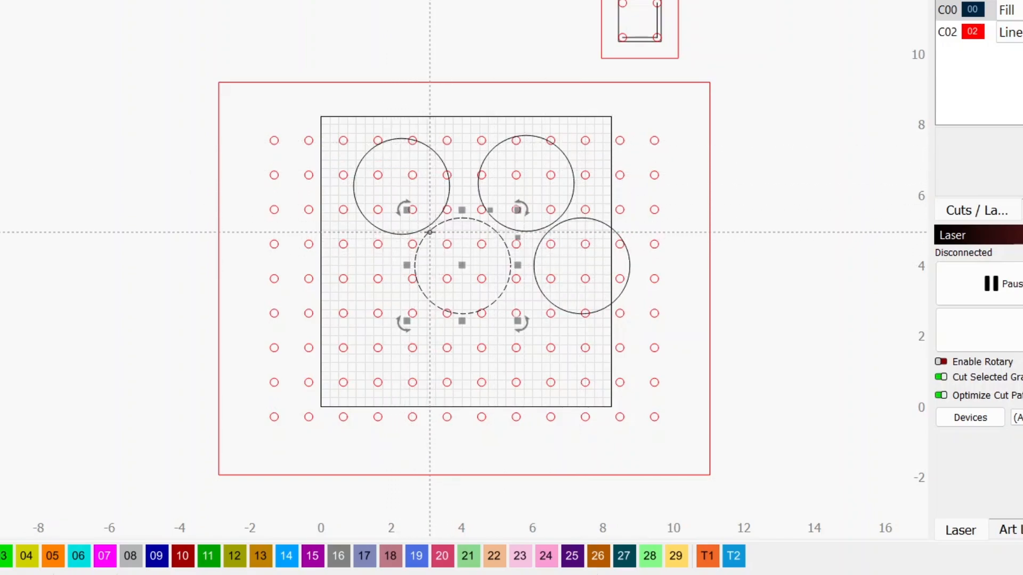
shift+click(535, 259)
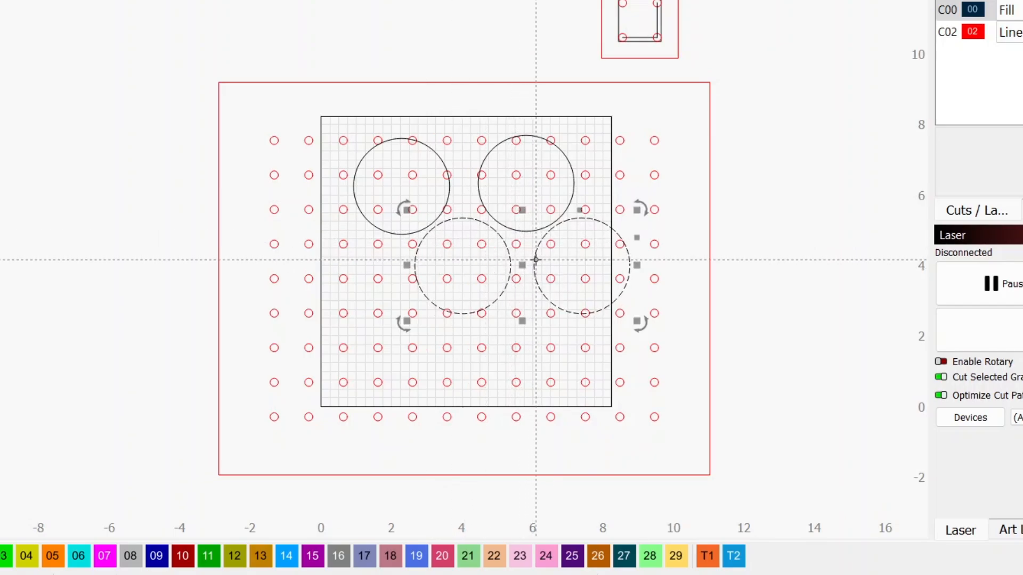
right_click(536, 259)
click(564, 346)
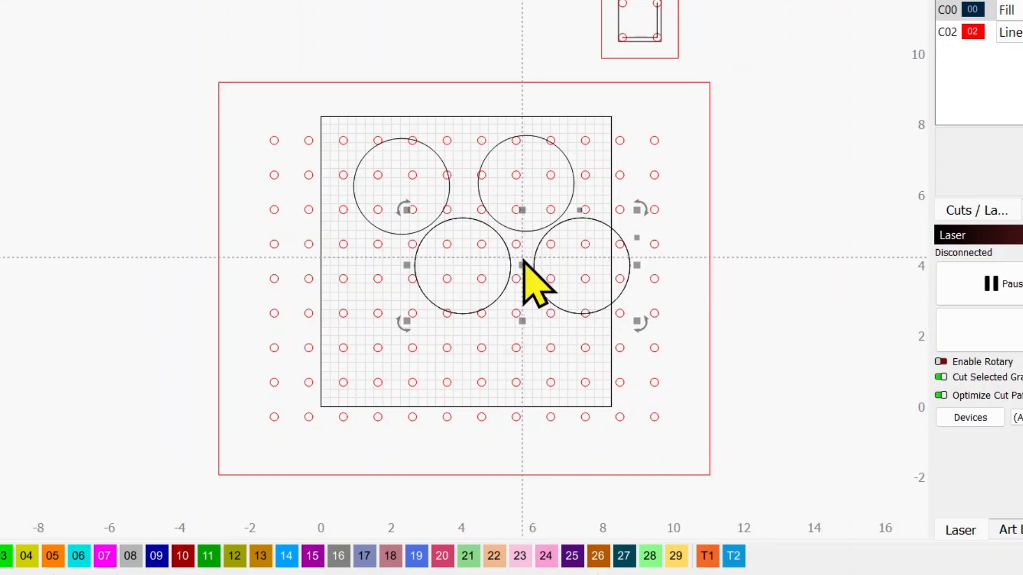
drag(521, 262, 463, 350)
click(772, 182)
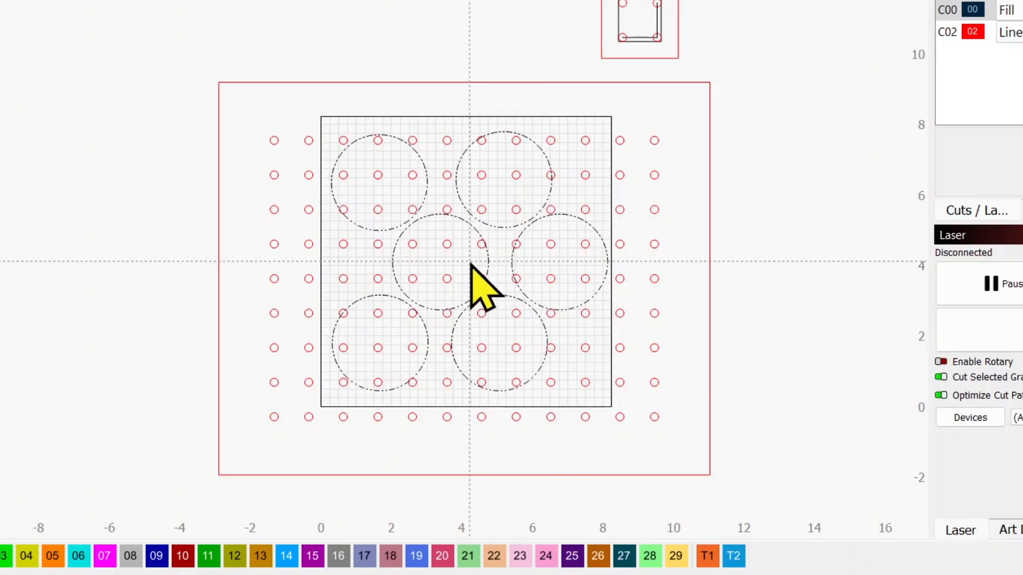
click(472, 262)
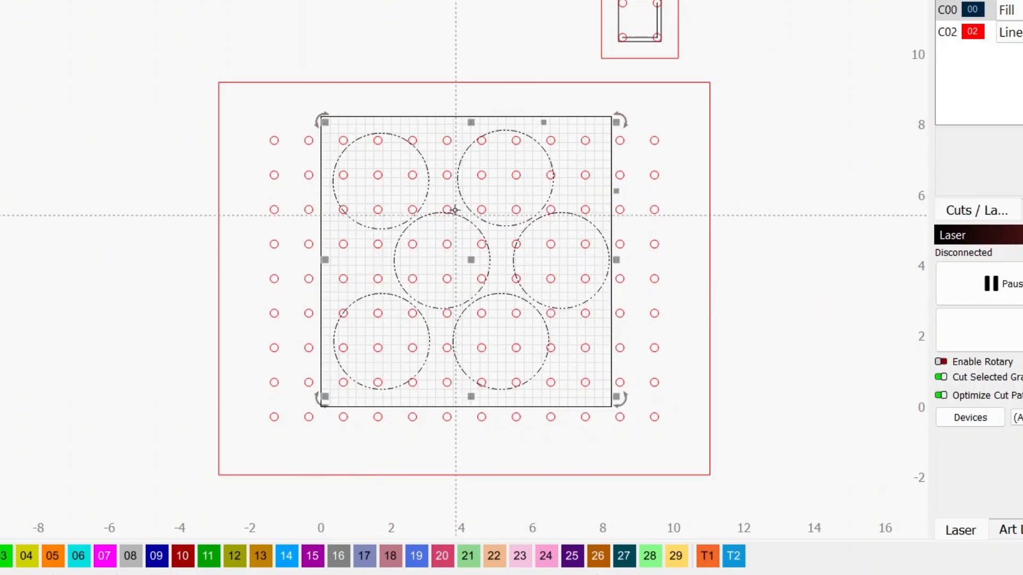
scroll(454, 210, up, 5)
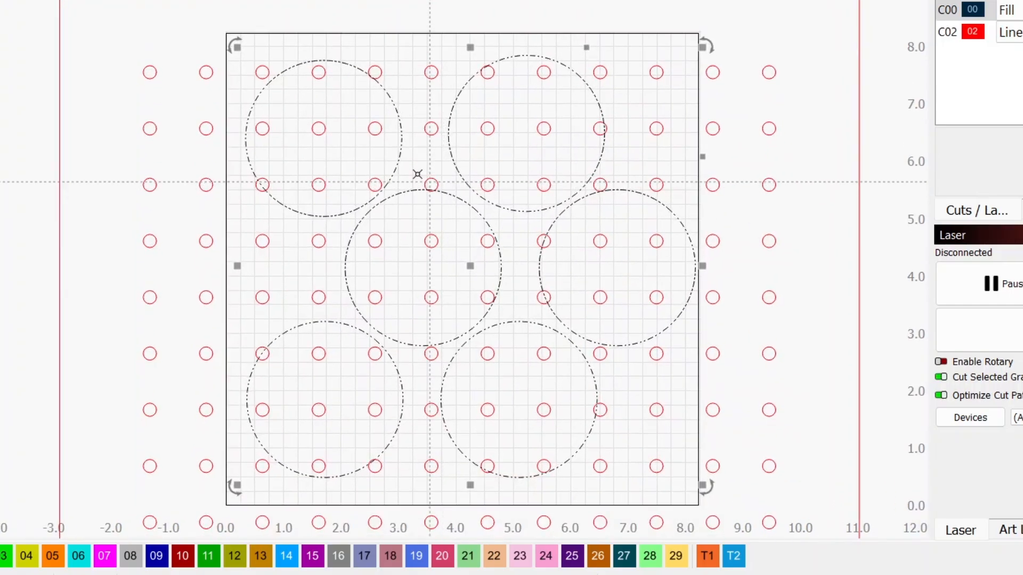
click(330, 164)
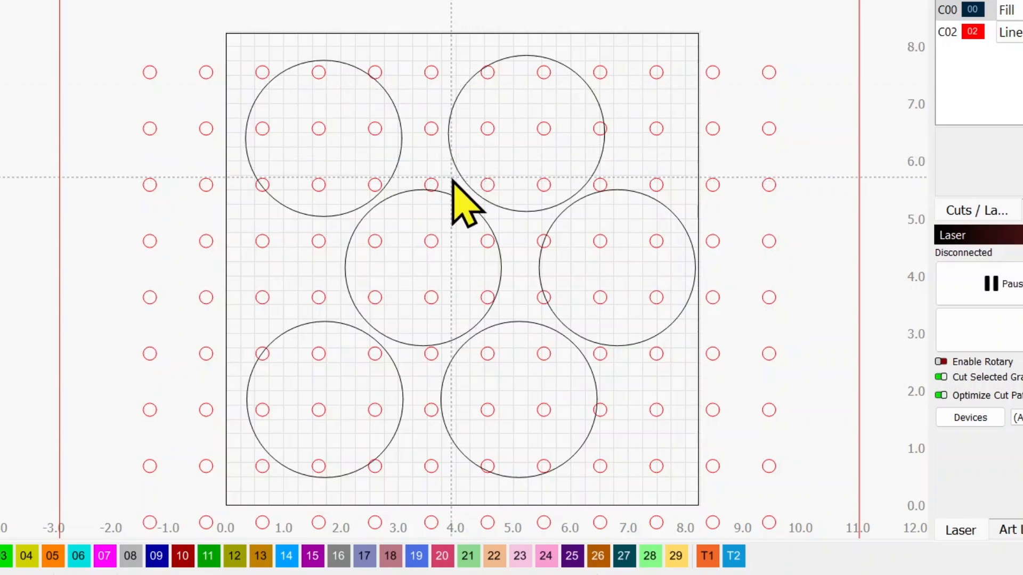
Step: Select the grid of small circles and ungroup it into individual circles
scroll(452, 180, down, 2)
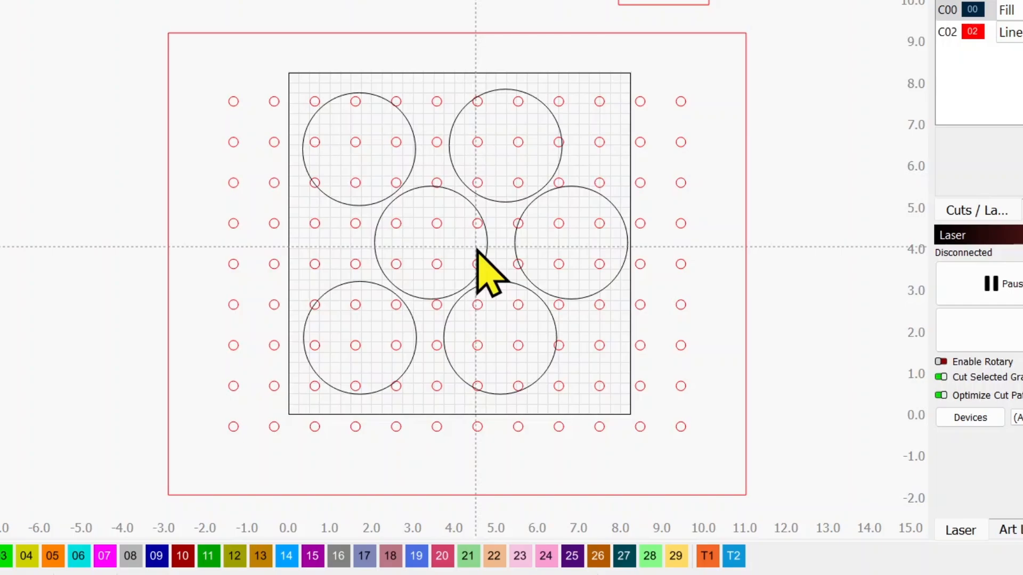
scroll(475, 264, up, 1)
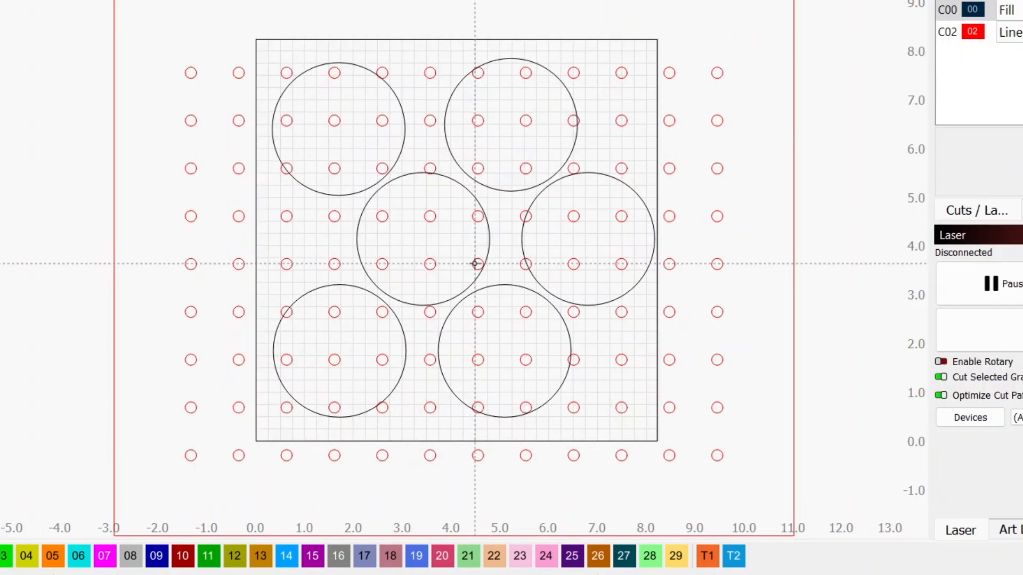
scroll(475, 264, down, 1)
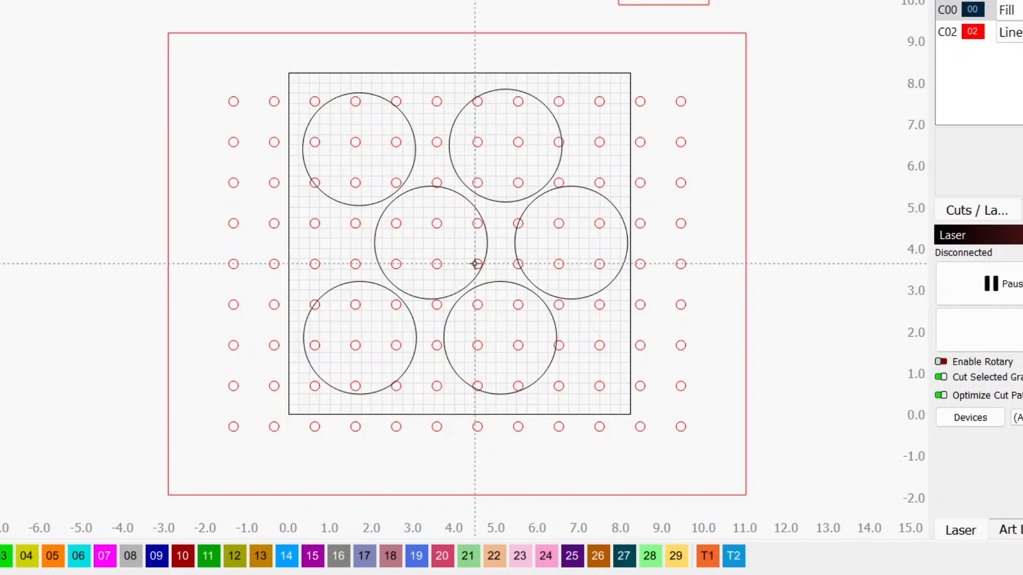
scroll(346, 156, up, 2)
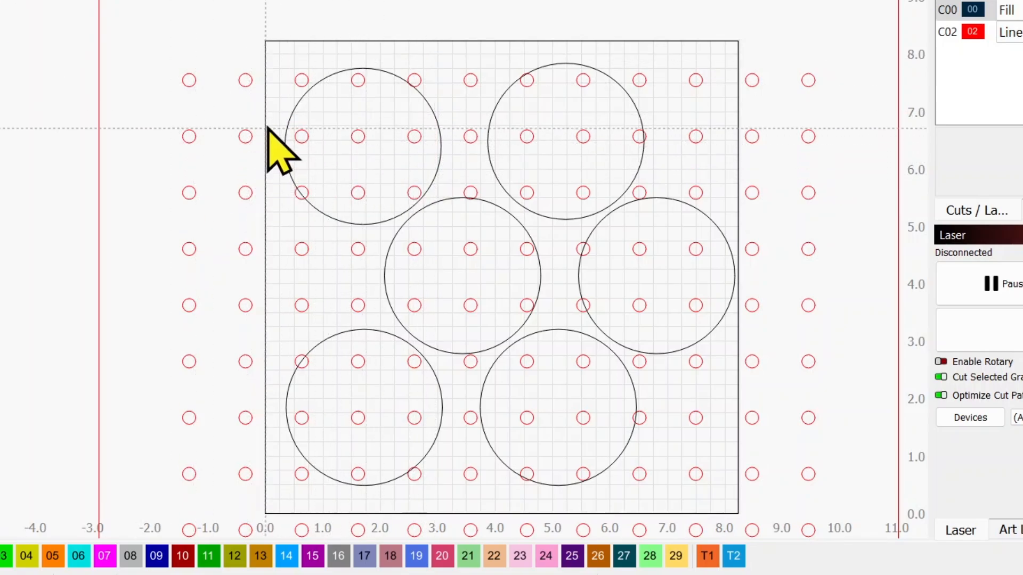
drag(268, 117, 456, 194)
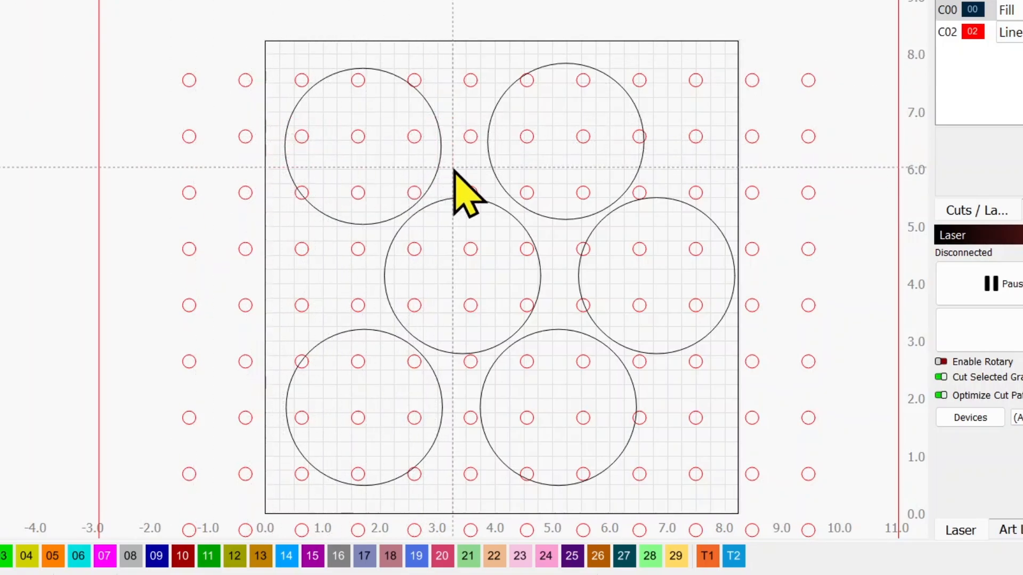
click(411, 142)
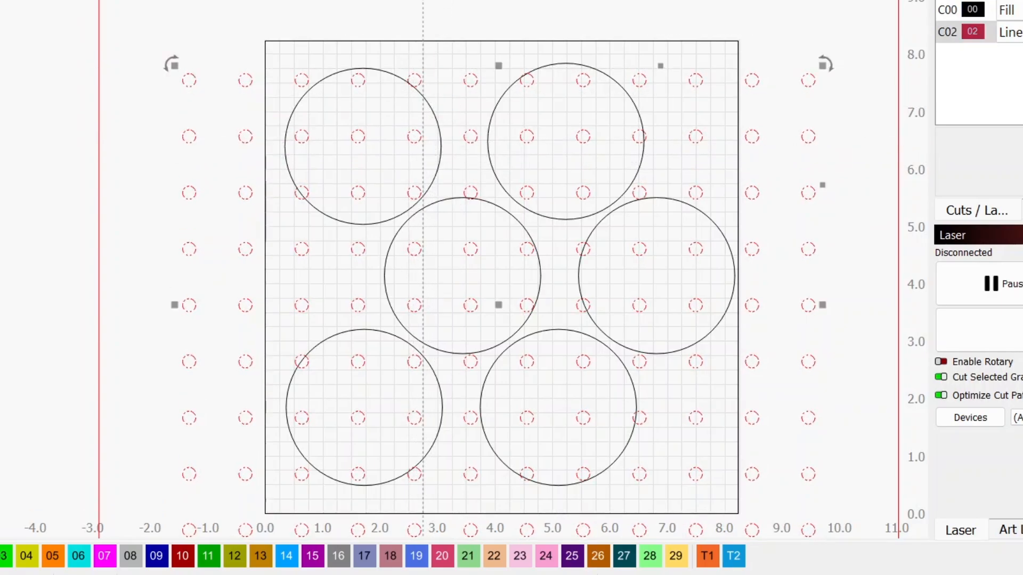
click(468, 6)
Step: Delete the small circles in the upper two rows of the upper-left large circle and all those overlapping the upper-right large circle
drag(277, 126, 432, 159)
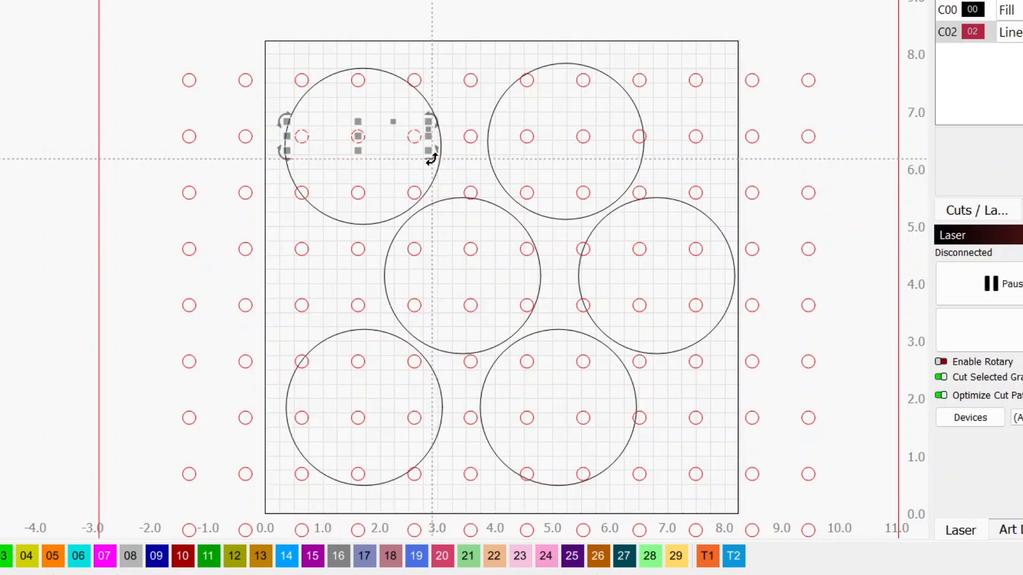
key(Delete)
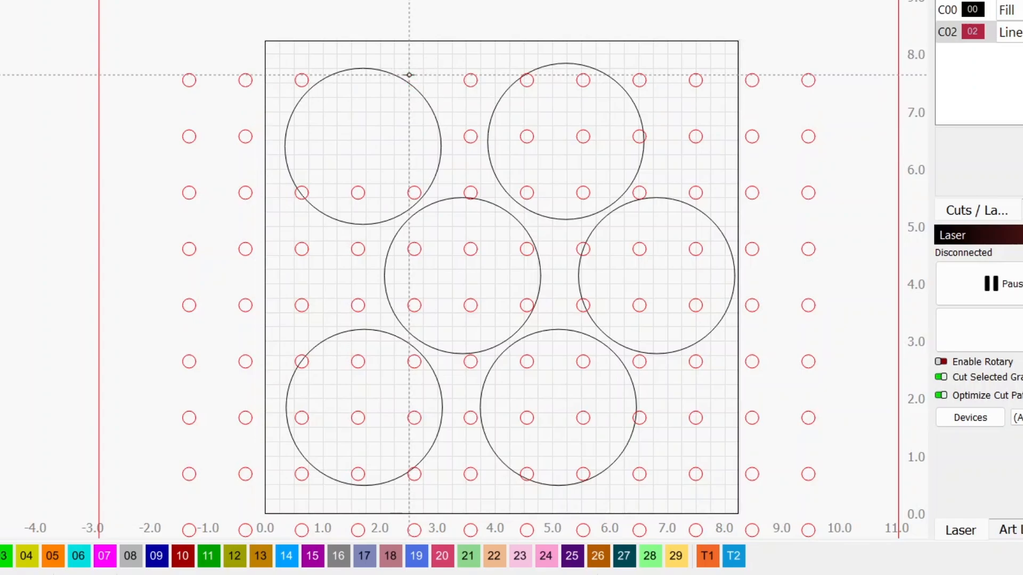
drag(513, 118, 674, 171)
key(Delete)
drag(510, 68, 624, 155)
key(Delete)
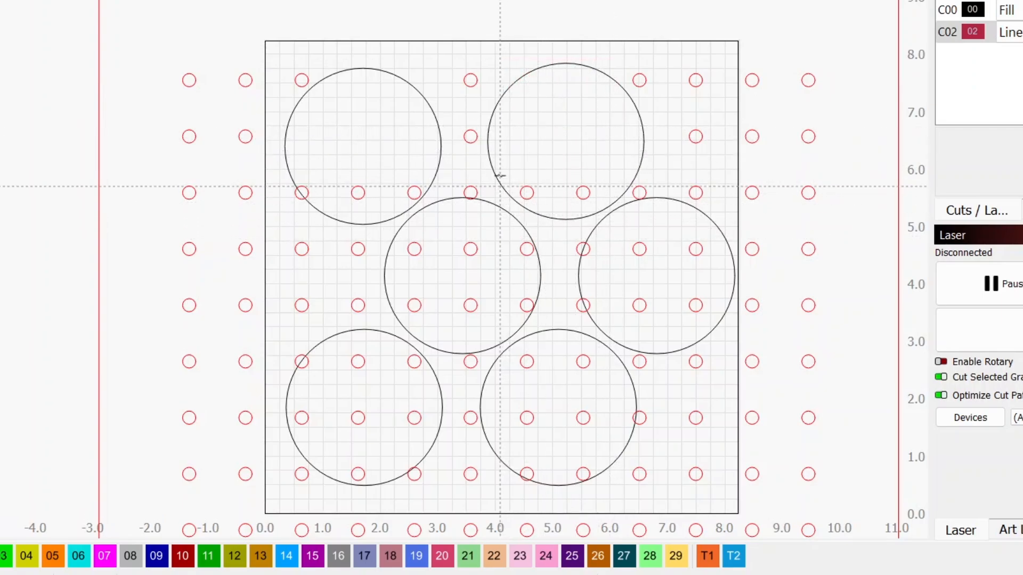
drag(505, 171, 604, 212)
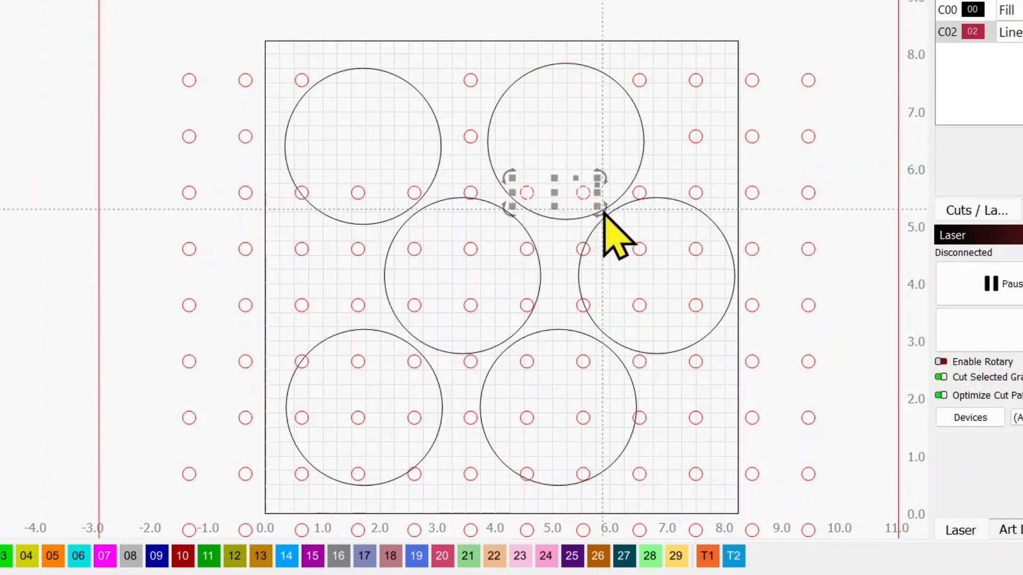
key(Delete)
Step: Delete the two rows of small circles overlapping the large circle at the right of the middle row
drag(553, 235, 714, 290)
key(Delete)
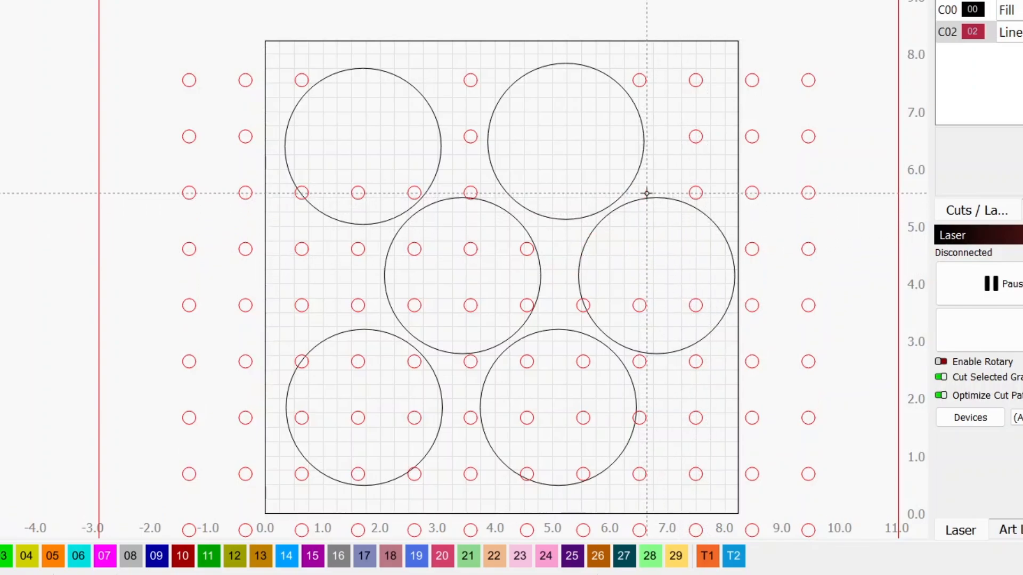
drag(561, 279, 708, 322)
key(Delete)
Step: Delete the small circles inside or touching the lower-right large circle
click(638, 367)
key(Delete)
drag(501, 349, 634, 394)
key(Delete)
drag(510, 406, 666, 445)
key(Delete)
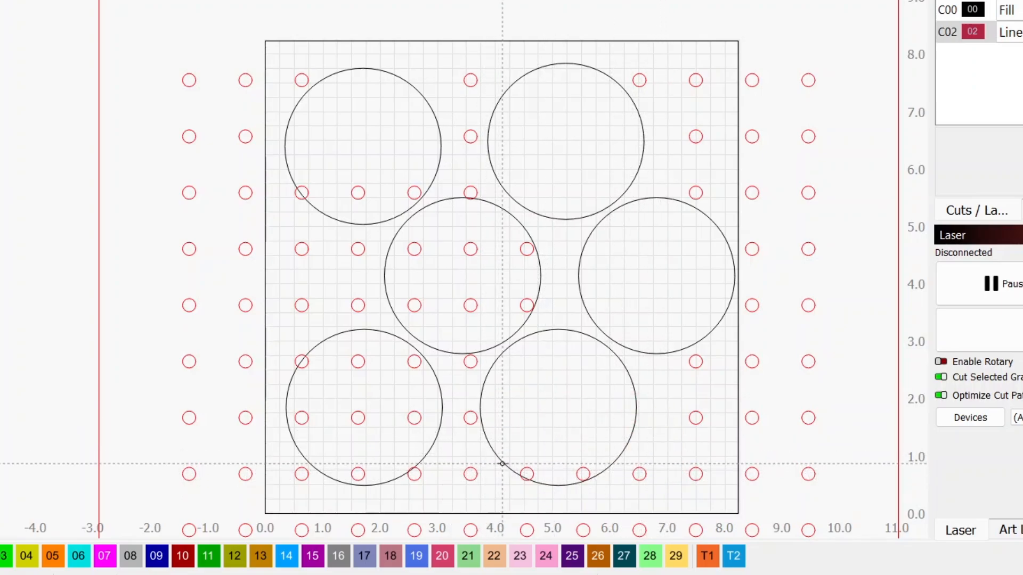
click(501, 466)
drag(501, 465, 618, 489)
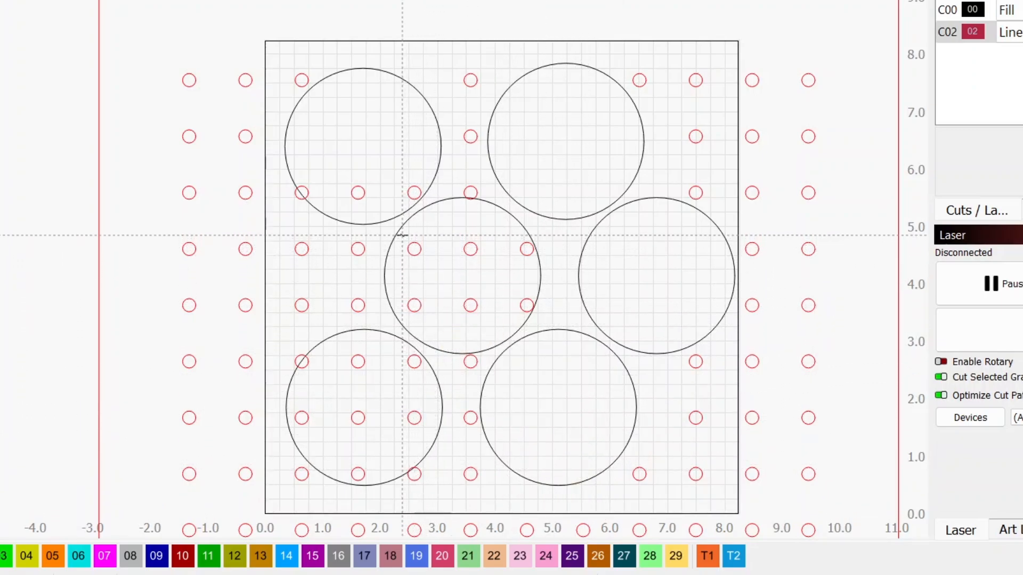
Step: Delete the small circles overlapping the middle row's left large circle and the remaining row in the upper-left large circle
drag(540, 323, 541, 322)
key(Delete)
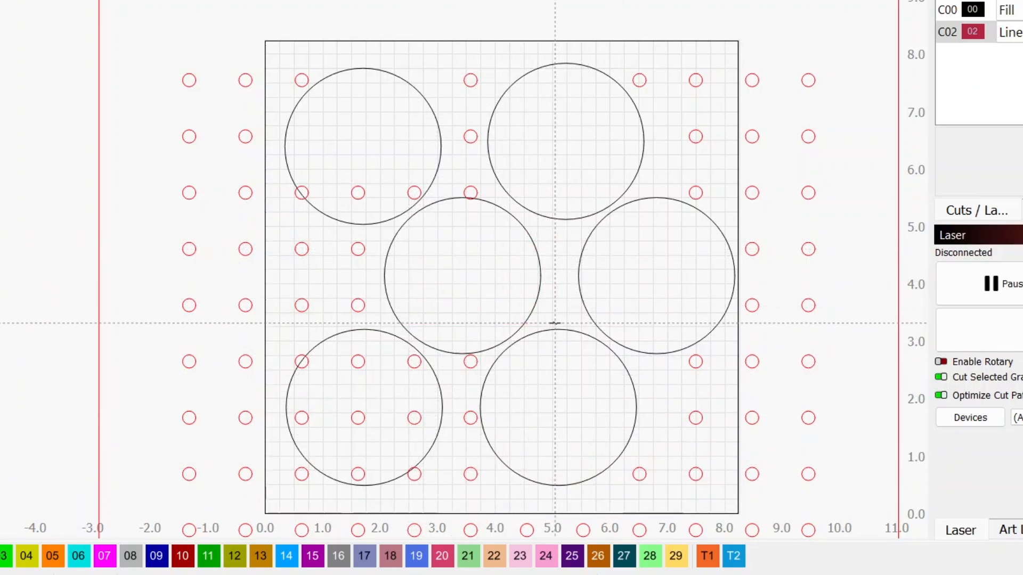
drag(451, 200, 481, 171)
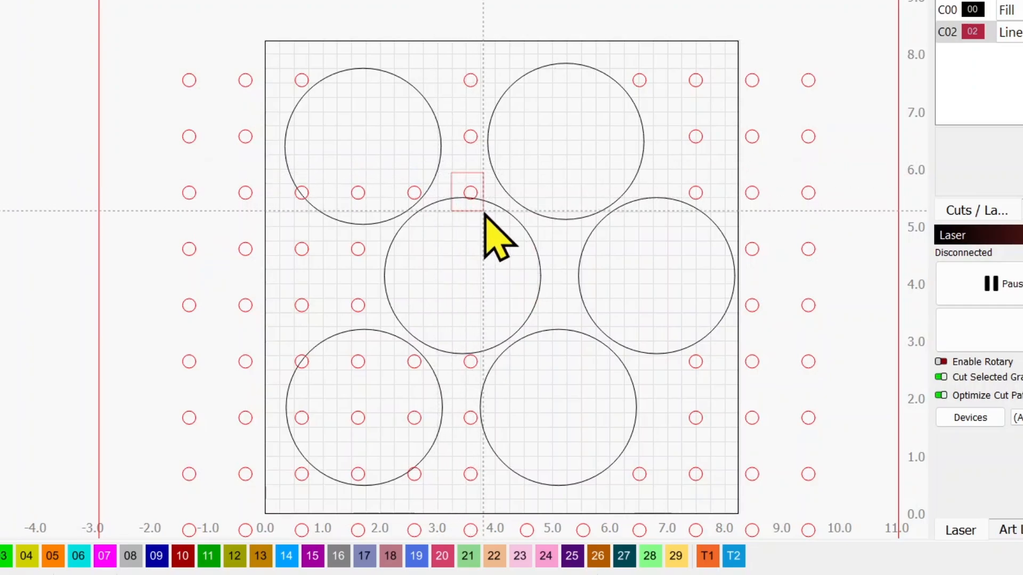
key(Delete)
drag(278, 172, 429, 199)
key(Delete)
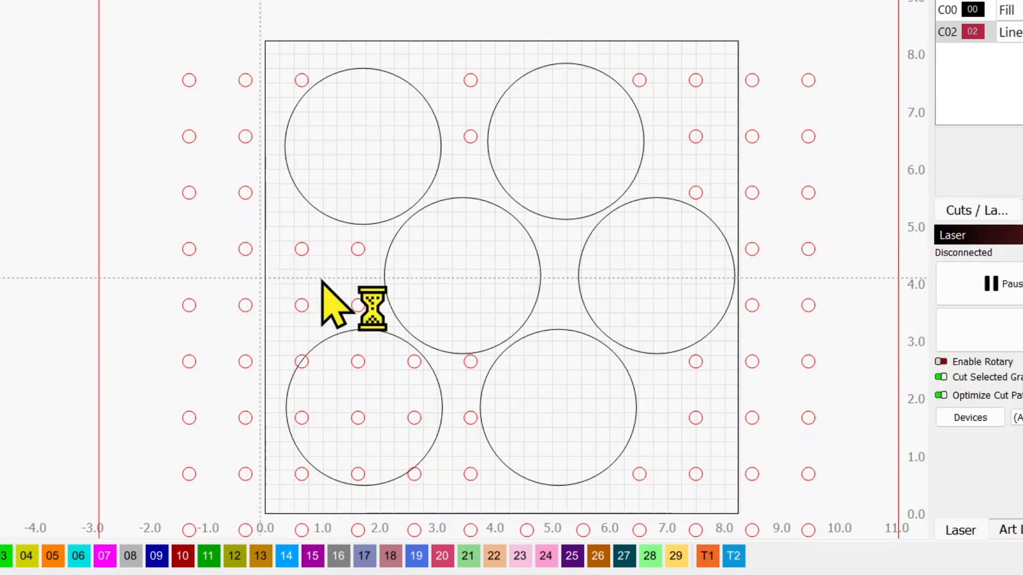
Step: Delete the small circles overlapping the lower-left large circle, keeping the two on either side in its lowest row
drag(281, 345, 494, 381)
key(Delete)
drag(275, 398, 484, 438)
key(Delete)
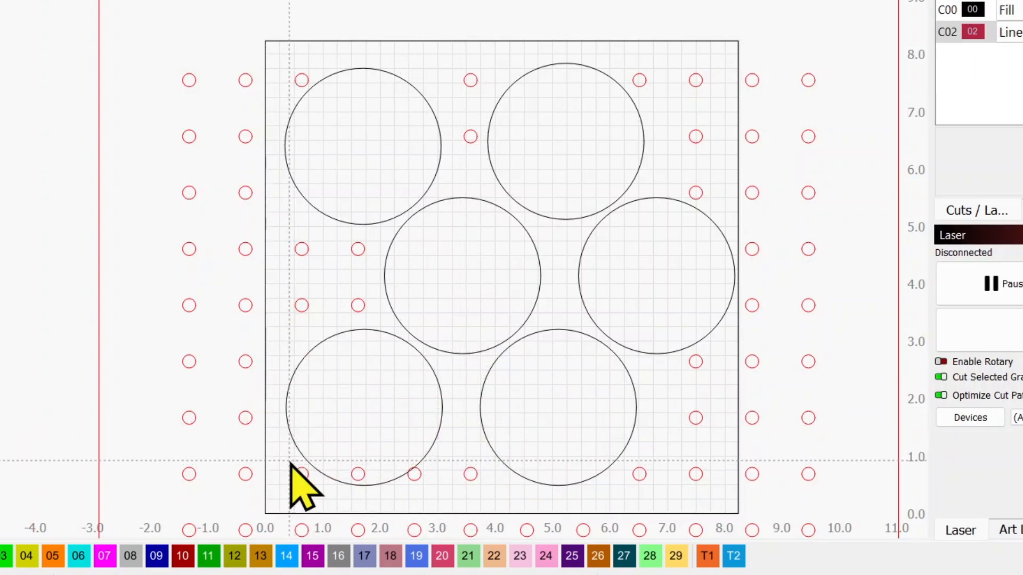
drag(322, 449, 426, 484)
key(Delete)
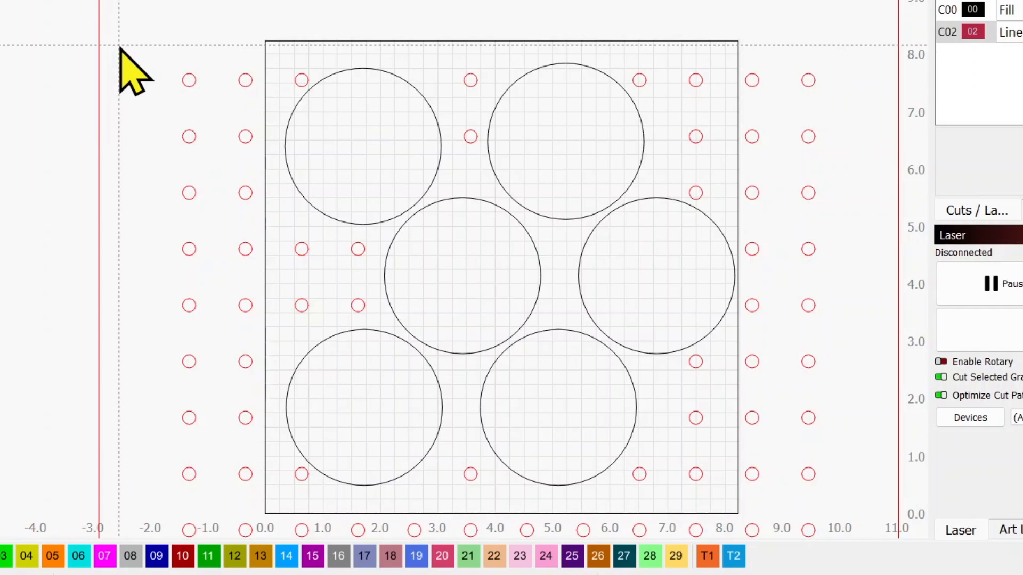
Step: Draw a circle about 0.65 in wide near the outer rectangle's upper-left corner and assign it to layer 00
drag(120, 47, 149, 81)
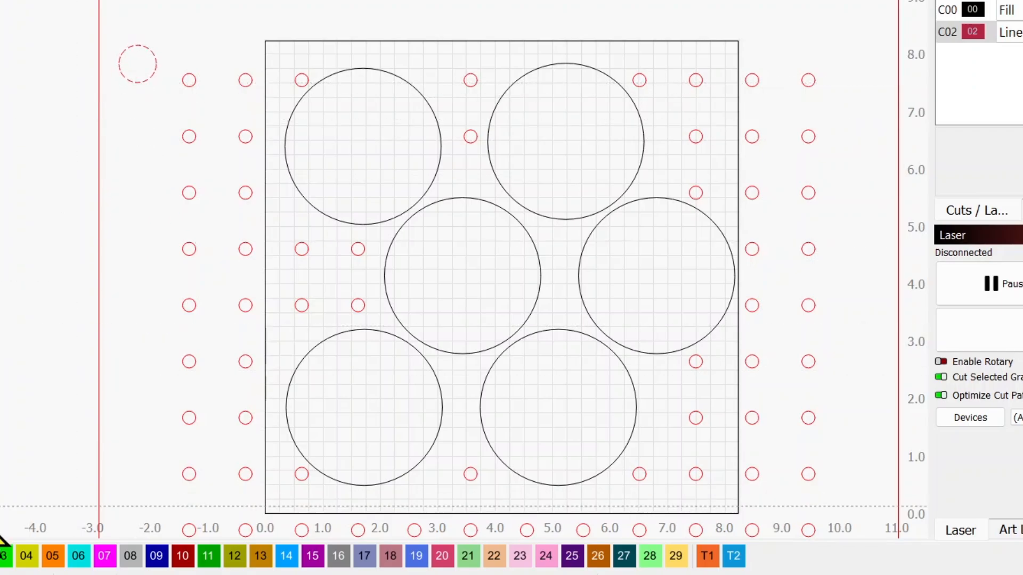
click(0, 556)
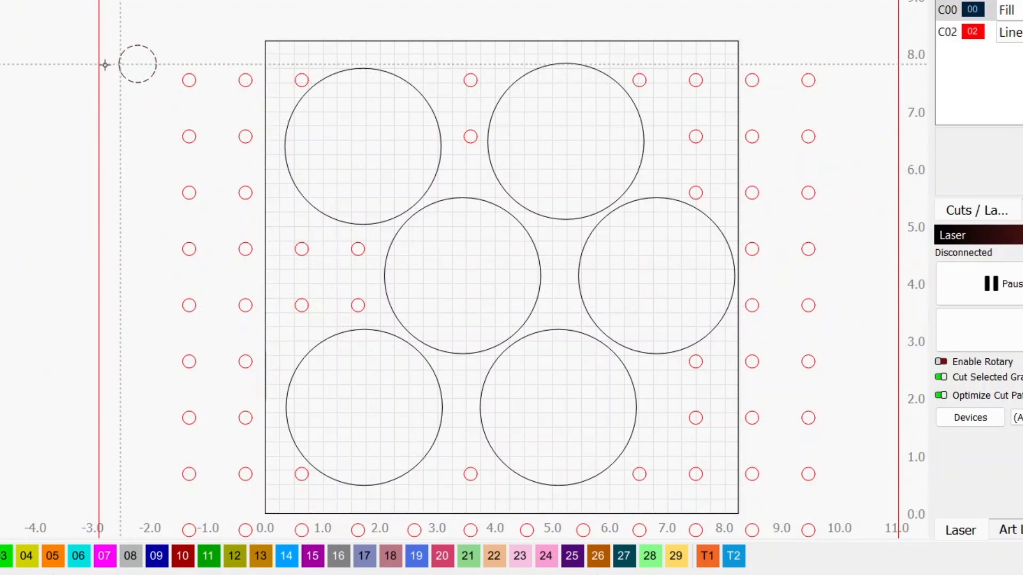
Step: Check the grid and snapping settings, then move the 0.65 in circle onto the upper-right edge of the upper-left large circle
click(0, 58)
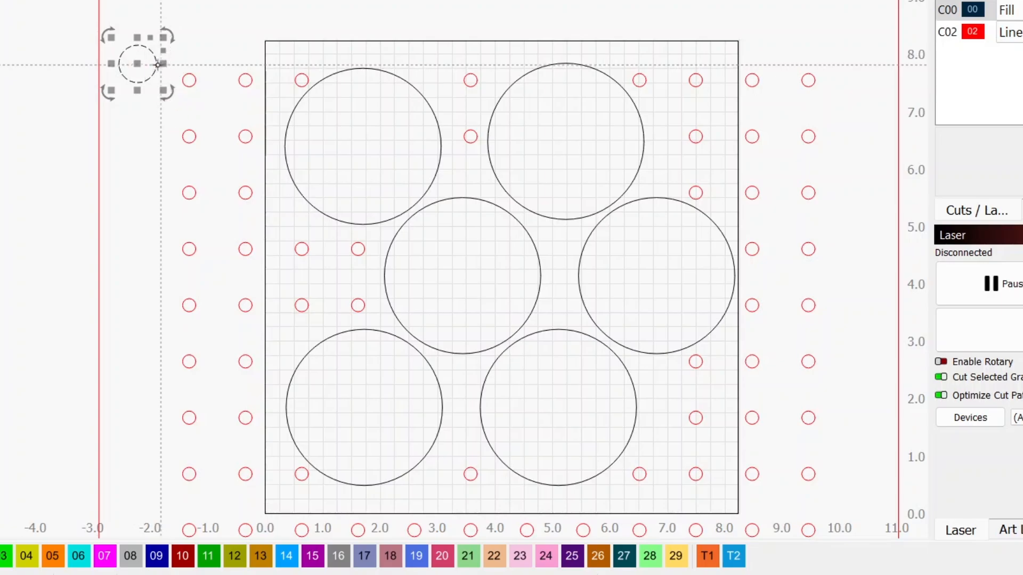
click(437, 0)
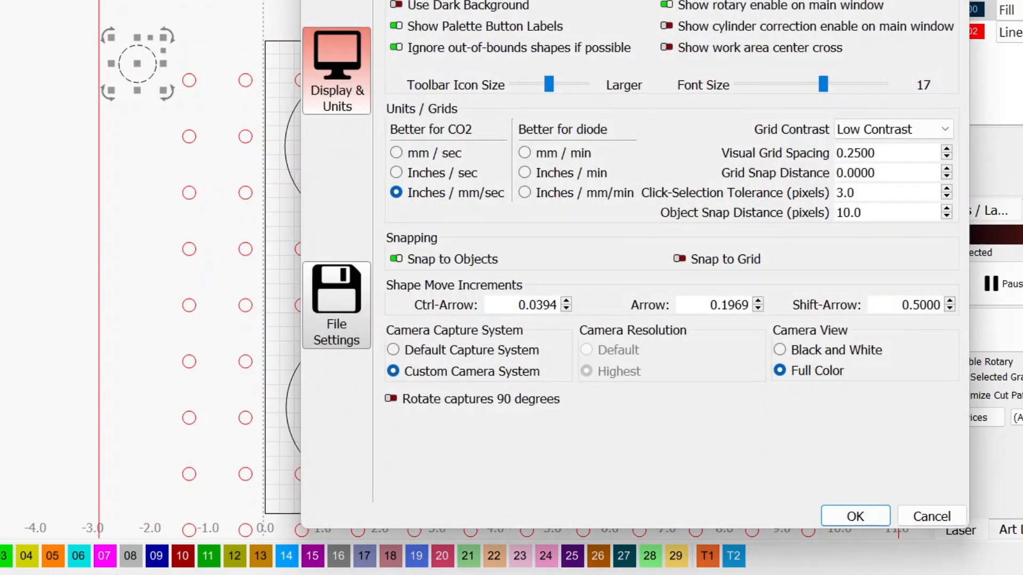
click(854, 516)
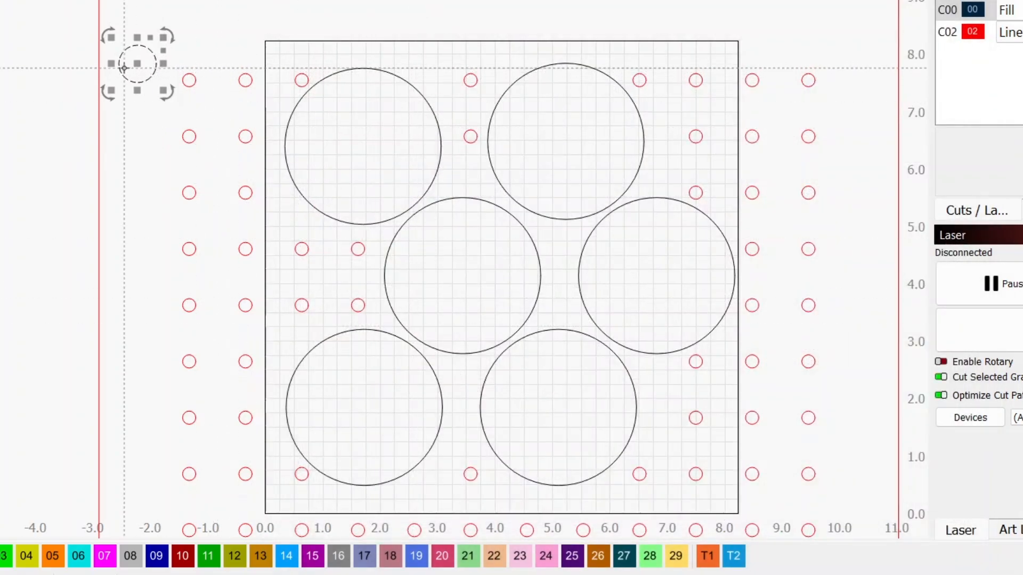
drag(141, 62, 302, 73)
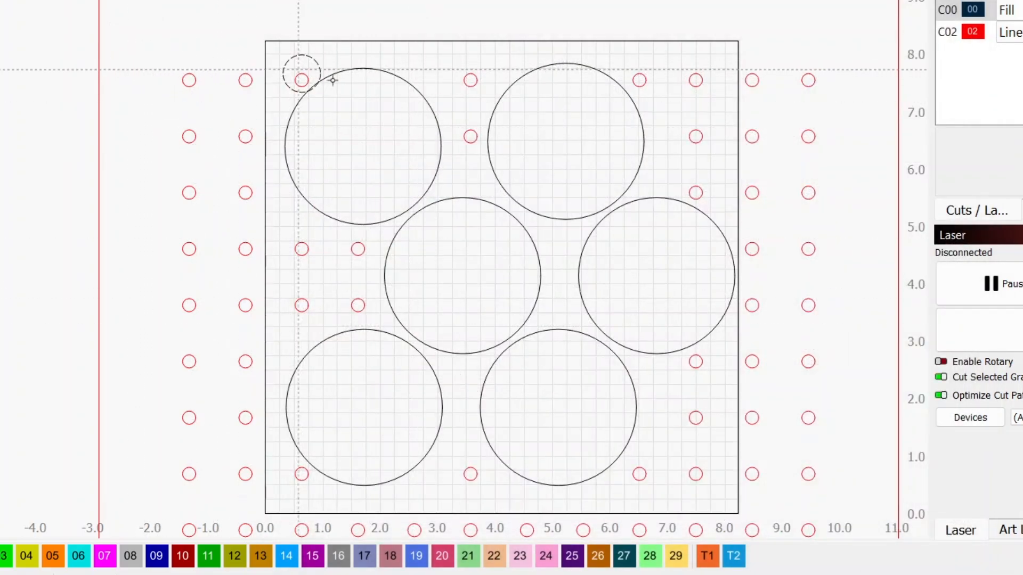
click(414, 92)
scroll(417, 90, up, 3)
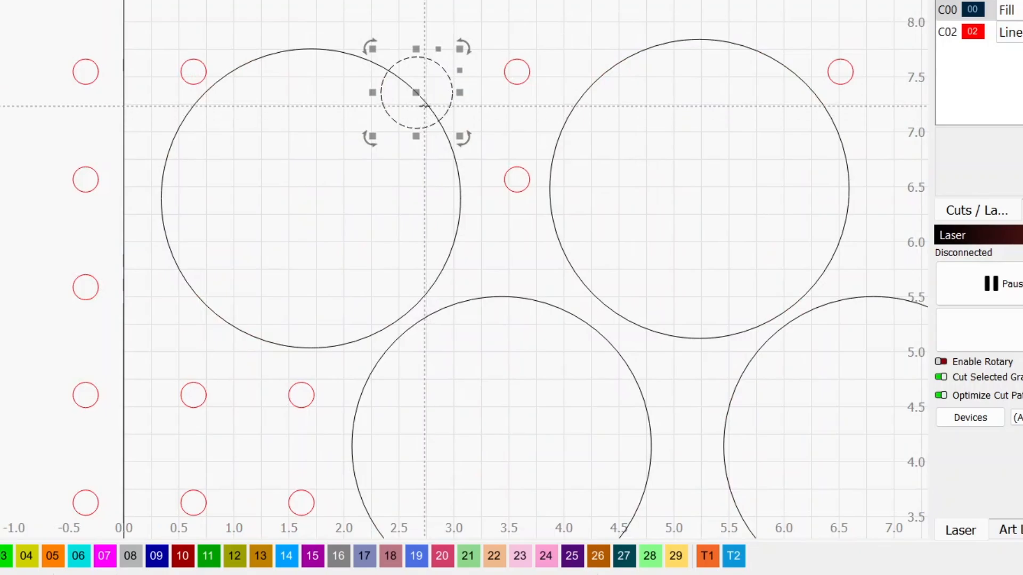
Step: Place duplicates of the notch circle on the upper-right large circle's upper-left edge and the left edge of the middle row's left large circle
right_click(419, 94)
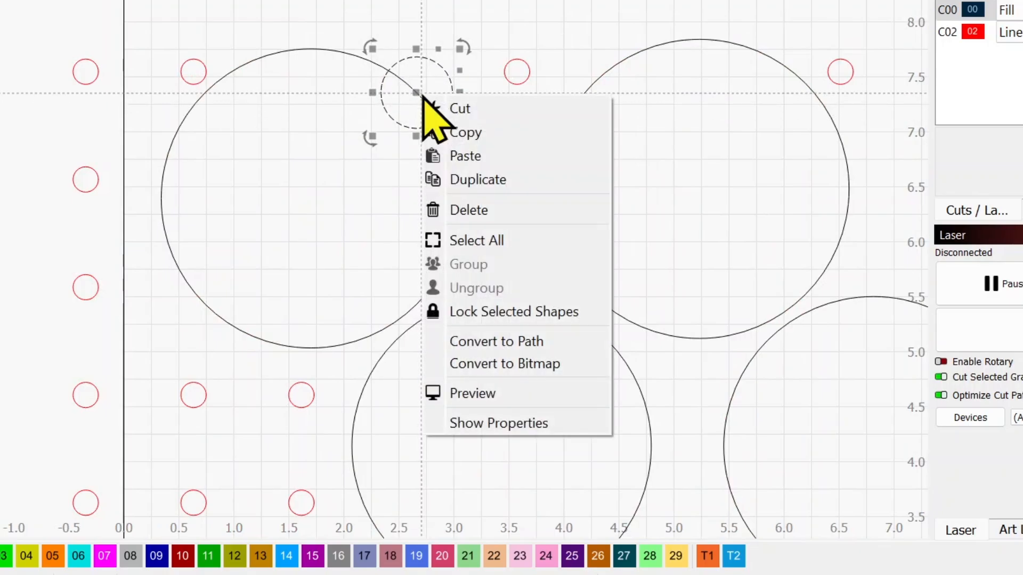
click(430, 155)
drag(416, 105, 611, 67)
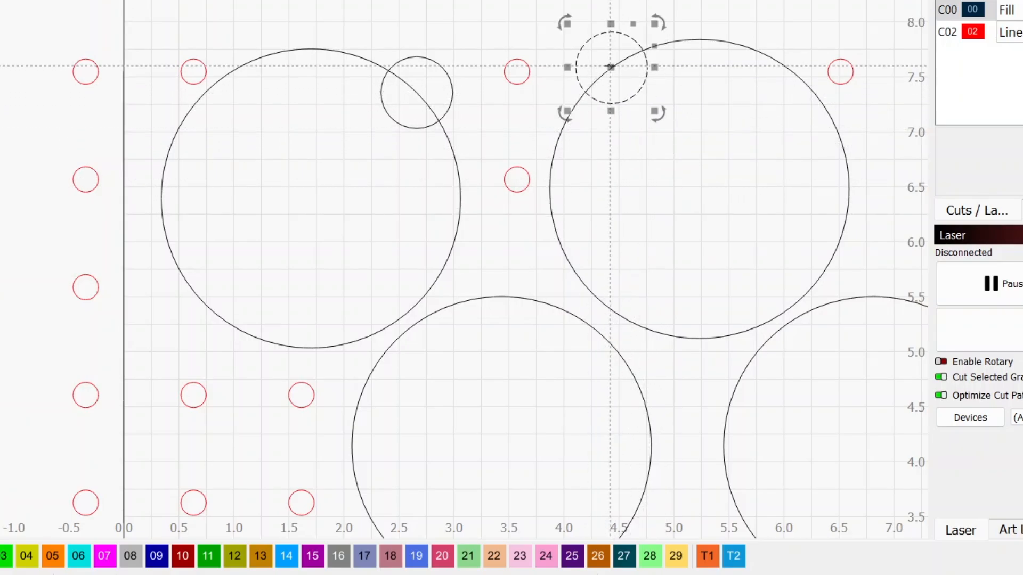
right_click(611, 68)
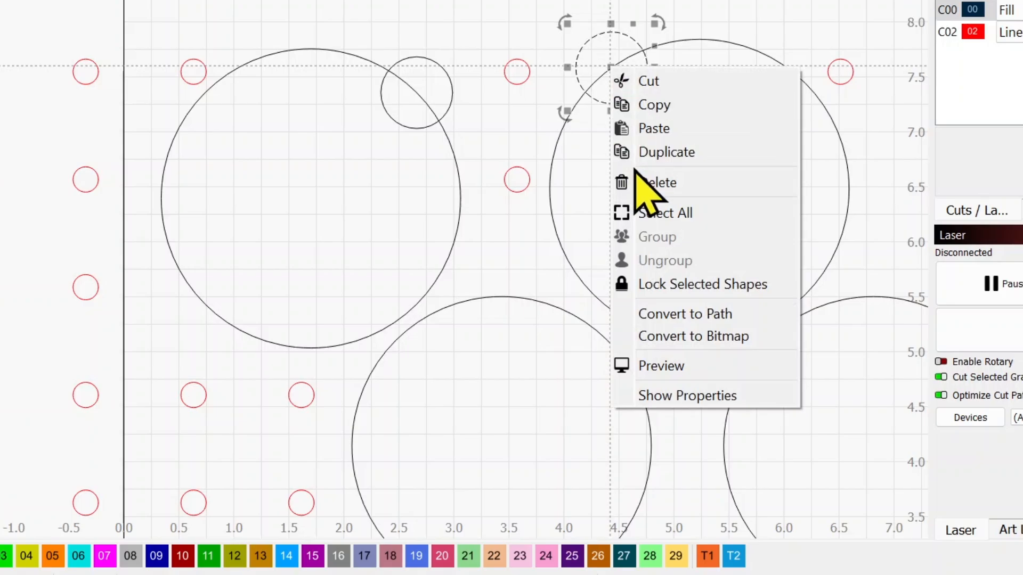
click(637, 152)
drag(605, 64, 250, 296)
Step: Duplicate the notch circle onto the upper-right edge of the middle row's right large circle and delete the small red circle overlapping it
right_click(250, 296)
click(286, 386)
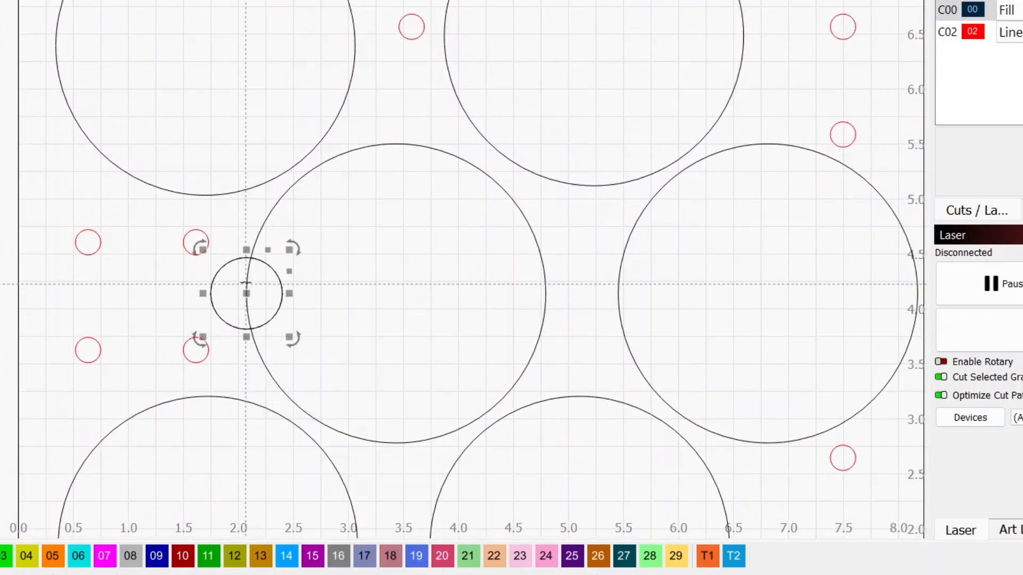
drag(249, 292, 828, 135)
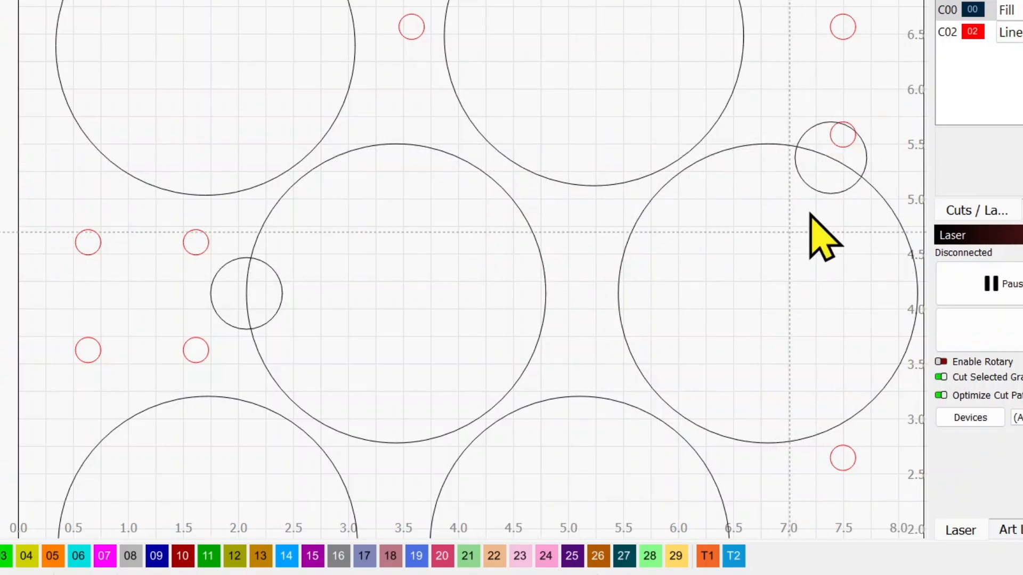
click(838, 148)
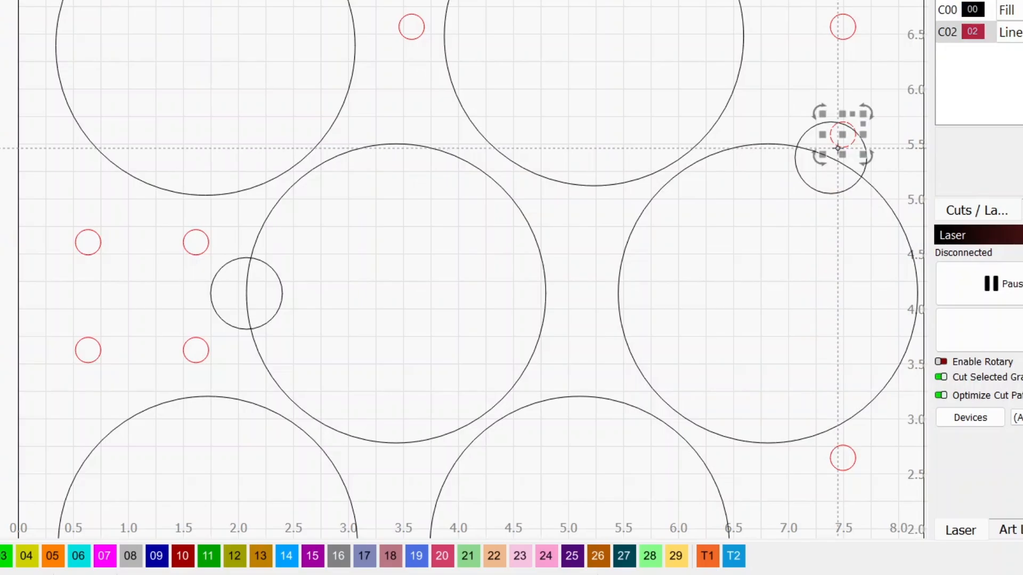
scroll(635, 213, down, 3)
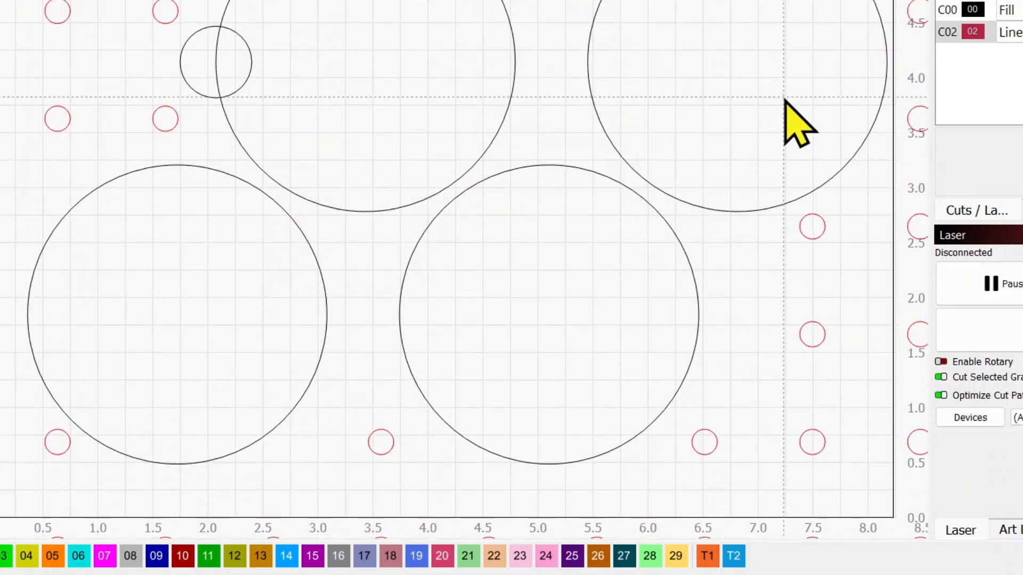
scroll(776, 200, down, 2)
Step: Place duplicates of the notch circle on the lower-right large circle's right edge and the lower-left large circle's upper-left edge
right_click(784, 27)
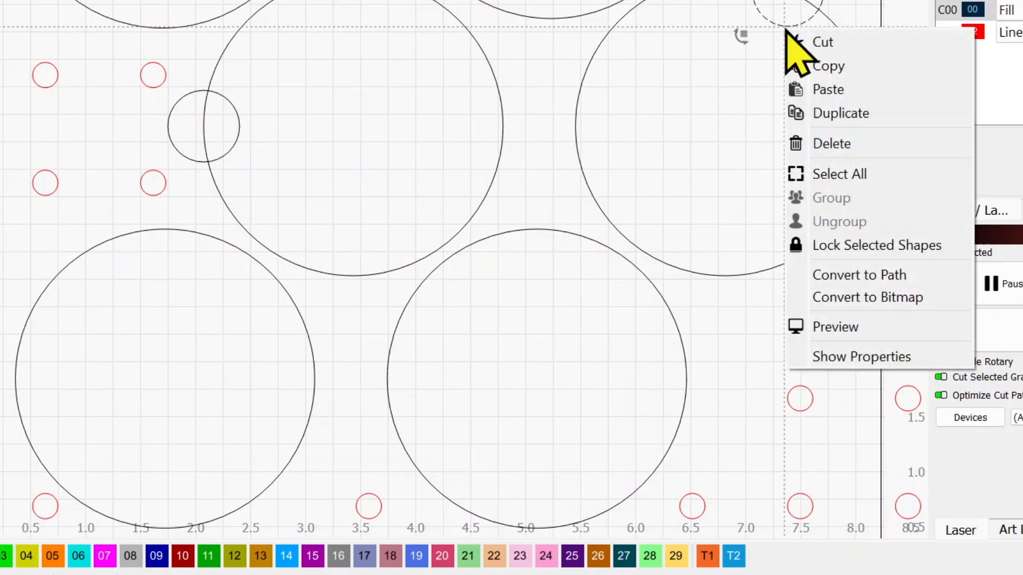
click(799, 112)
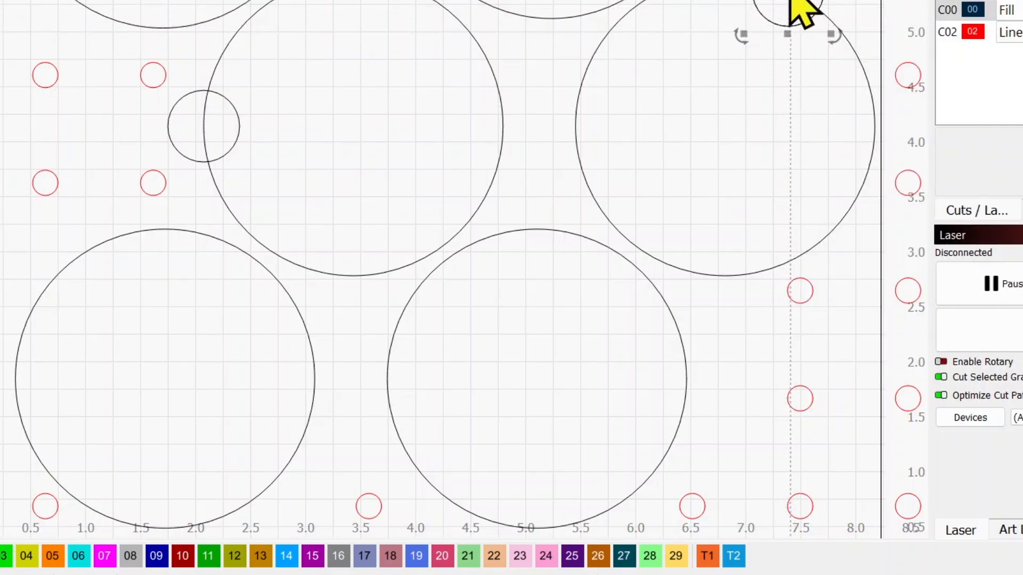
drag(786, 8, 686, 394)
right_click(686, 394)
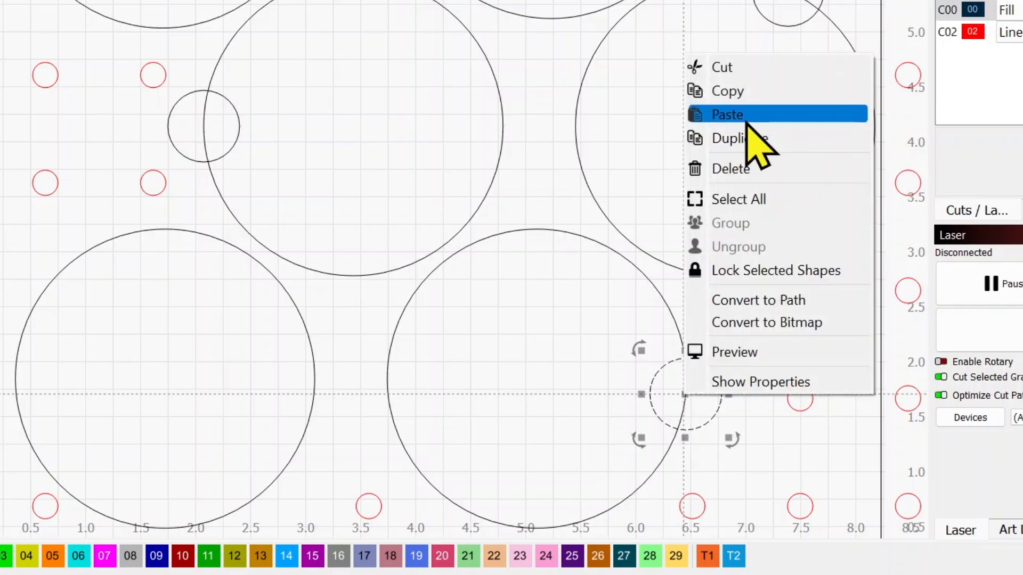
click(745, 140)
drag(685, 395, 80, 255)
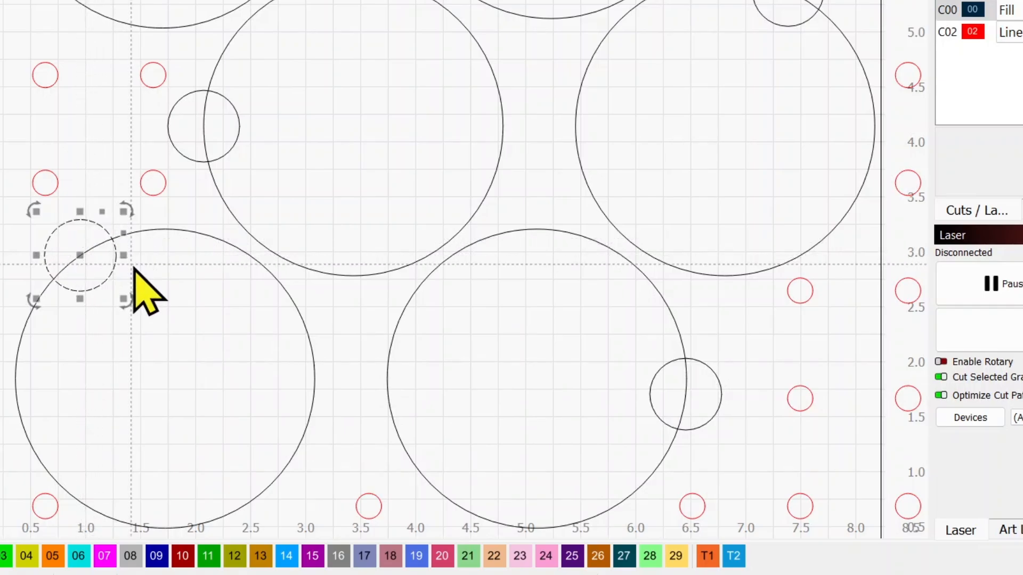
Step: Ungroup the large circles and weld the notch circles to the upper-left and upper-right large circles
scroll(137, 228, down, 5)
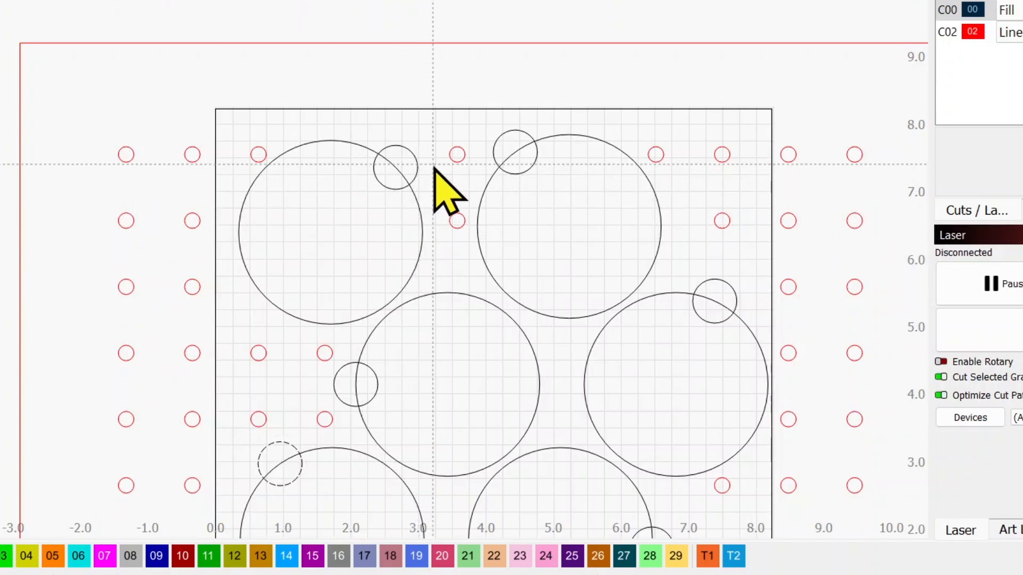
click(373, 229)
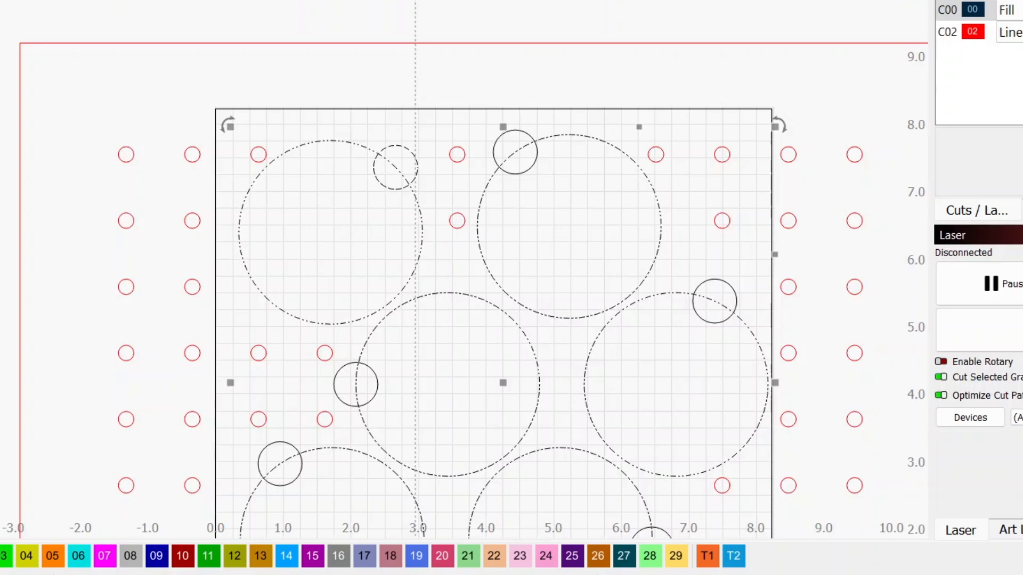
click(512, 130)
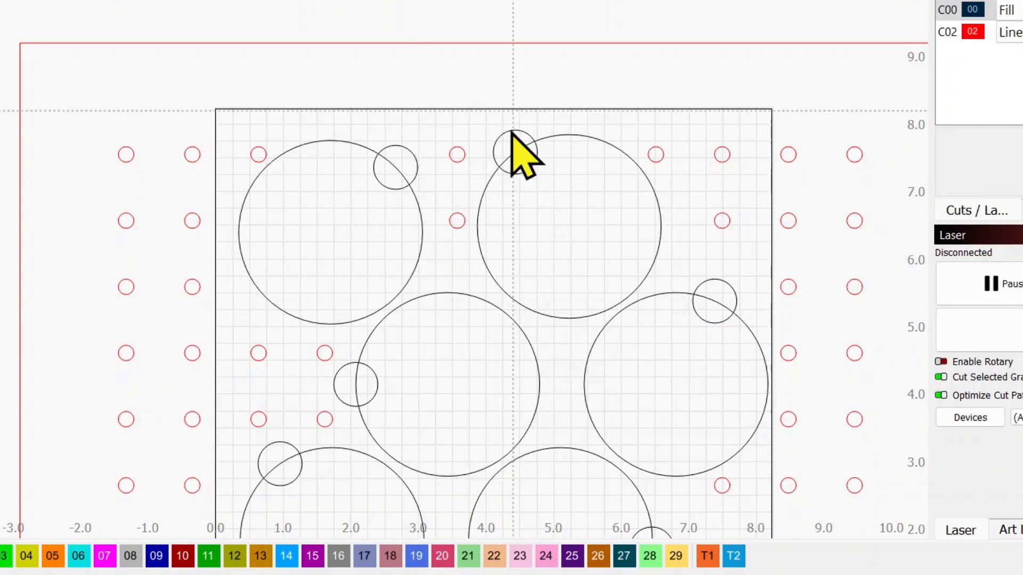
drag(438, 170, 379, 220)
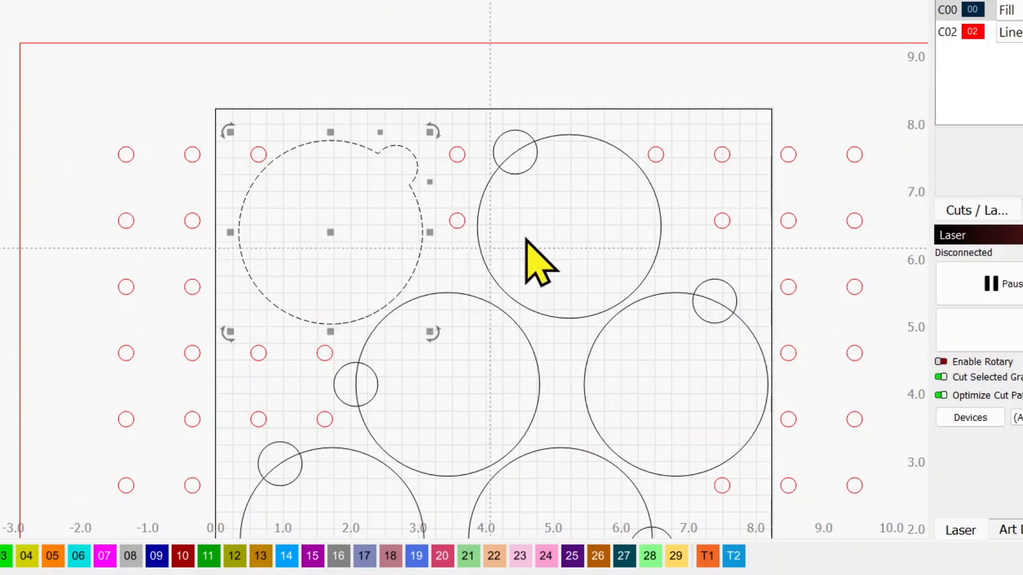
drag(570, 144, 494, 181)
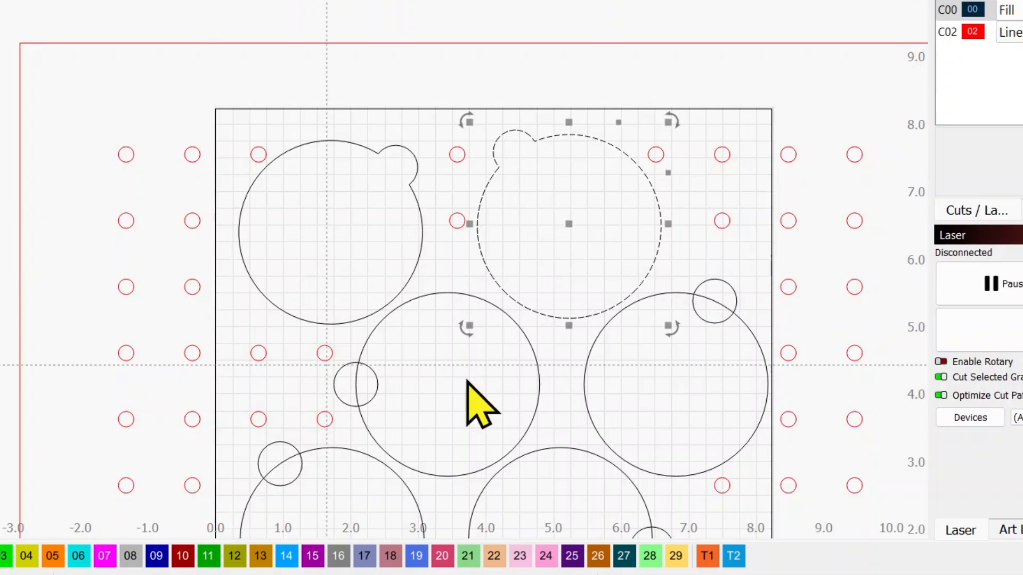
Step: Weld the notch circles to the two large circles in the middle row
drag(761, 304, 629, 373)
key(ctrl+w)
drag(438, 355, 346, 425)
key(ctrl+w)
Step: Weld the notch circles to the lower-left and lower-right large circles
drag(662, 480, 575, 256)
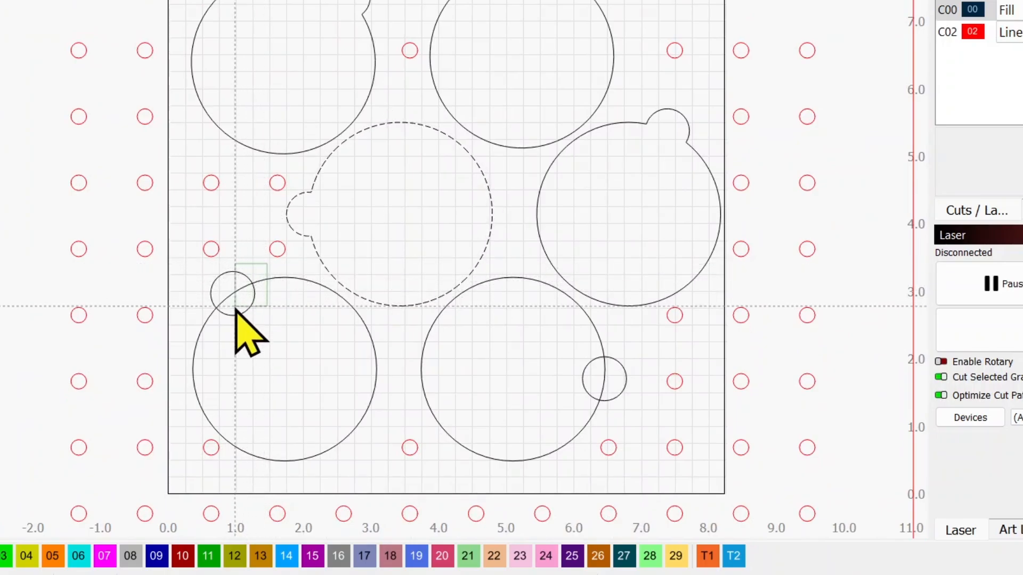
drag(234, 308, 64, 253)
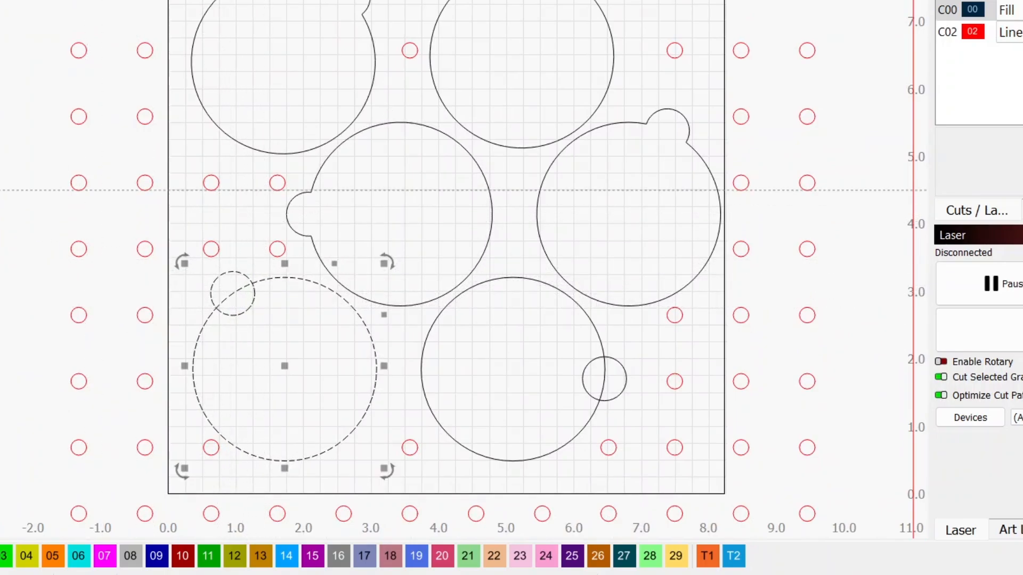
key(ctrl+w)
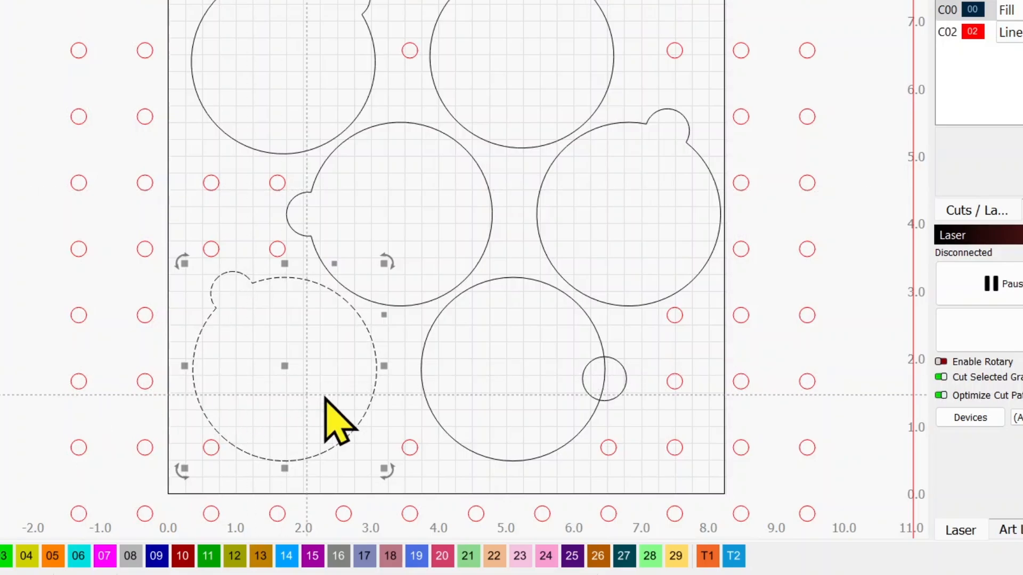
drag(651, 354, 585, 406)
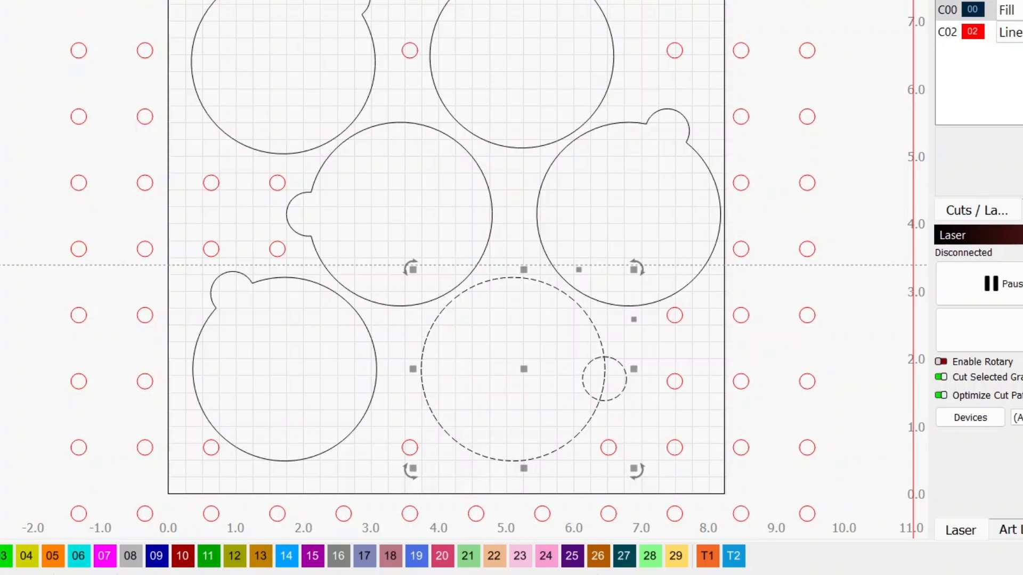
key(ctrl+w)
Step: Select all shapes on layer 00 and assign the notched circles to layer 02
scroll(369, 356, down, 2)
drag(369, 356, 340, 475)
drag(530, 32, 673, 156)
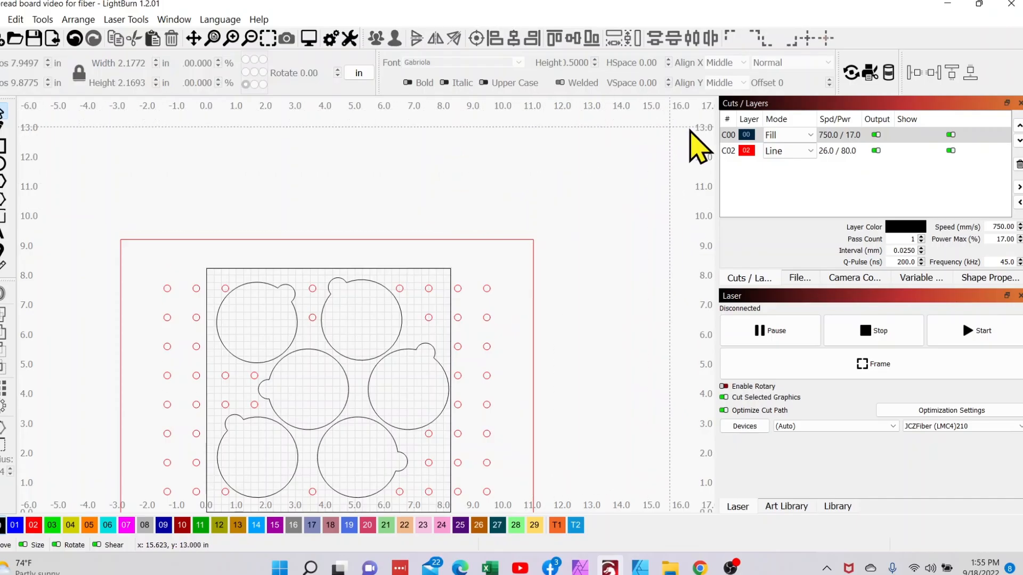
drag(449, 287, 460, 241)
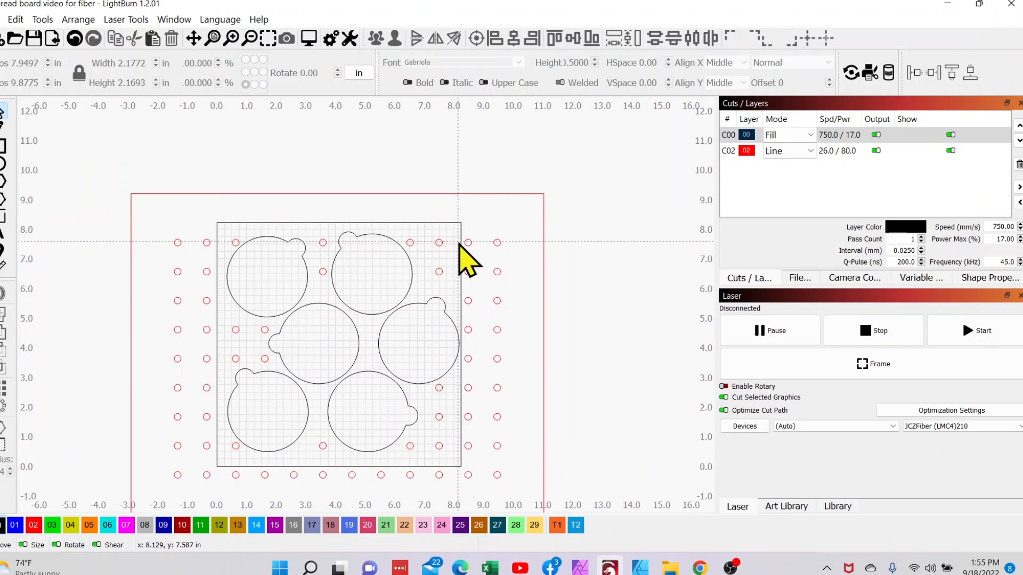
click(728, 136)
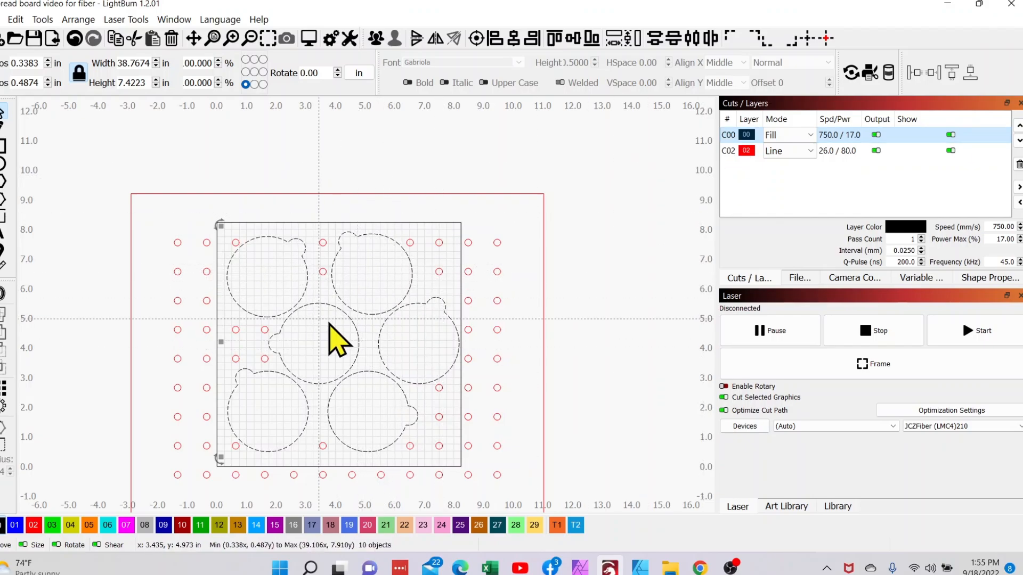
drag(331, 323, 360, 243)
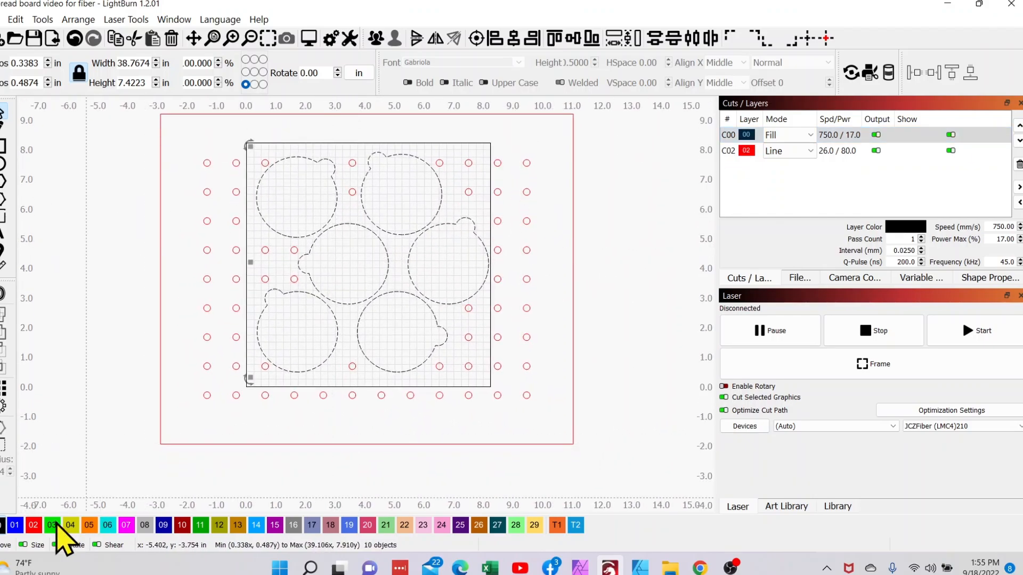
click(35, 529)
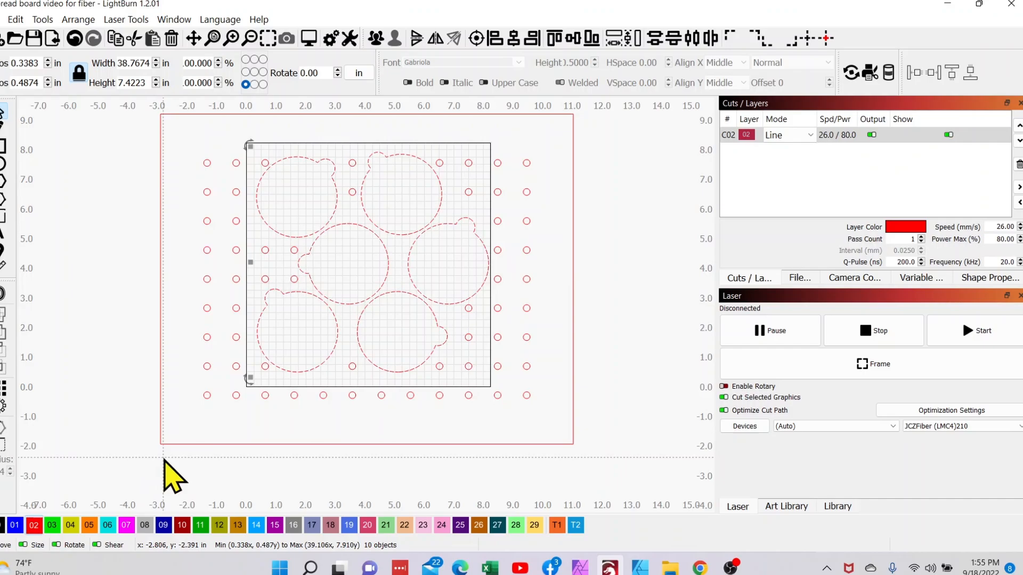
Step: Select the outer rectangle with all the circles inside it and group them into one object
scroll(164, 461, down, 3)
drag(164, 461, 186, 454)
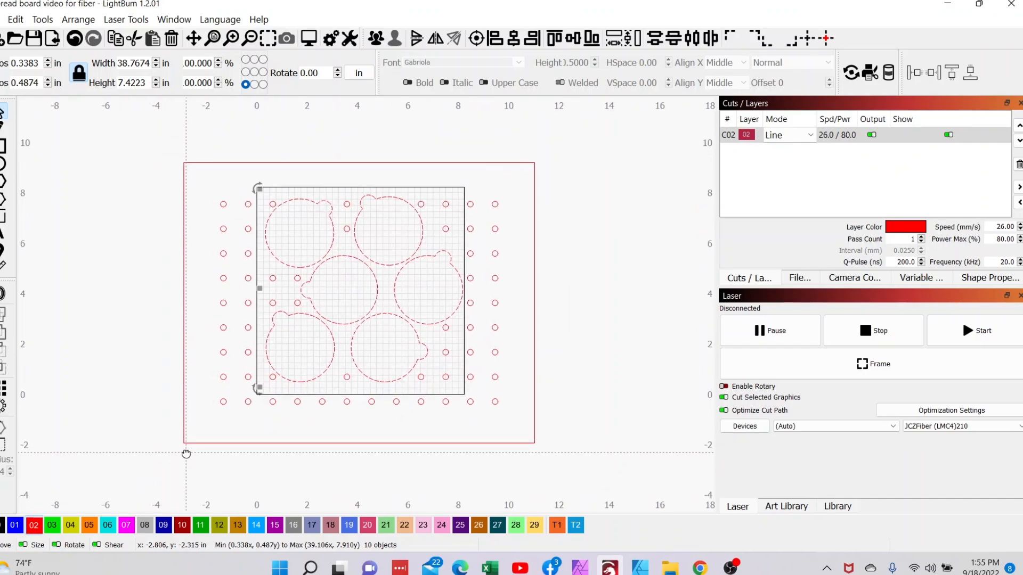
click(135, 323)
drag(146, 129, 604, 469)
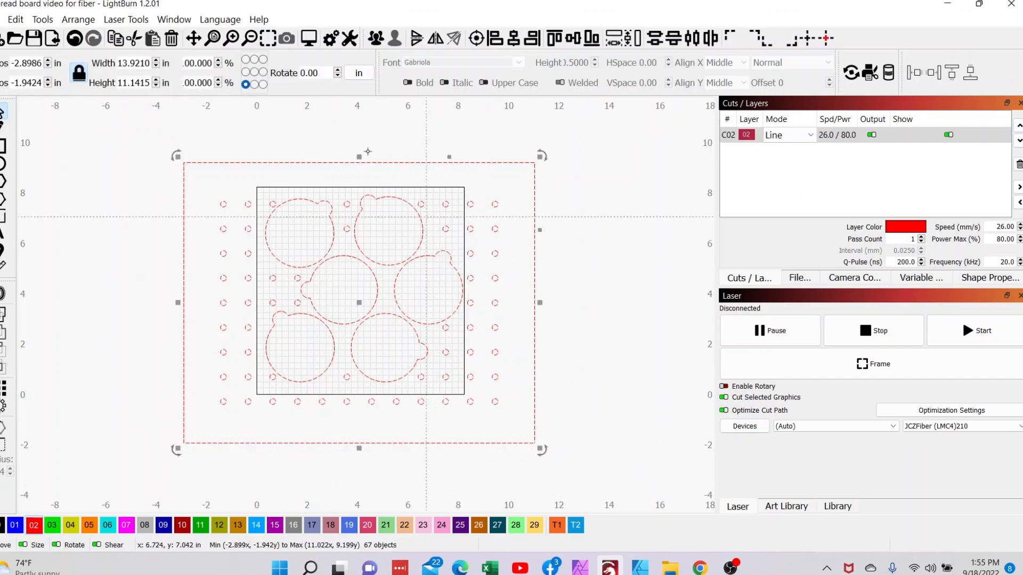
click(376, 38)
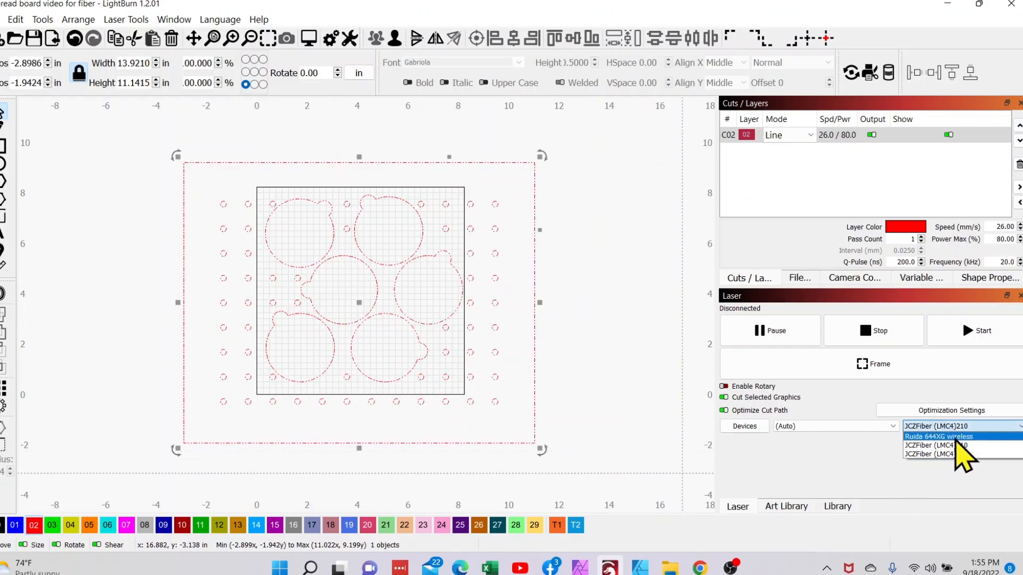
Step: Switch the laser device to Ruida 644XG wireless and move the grouped jig fully inside its work area
click(927, 436)
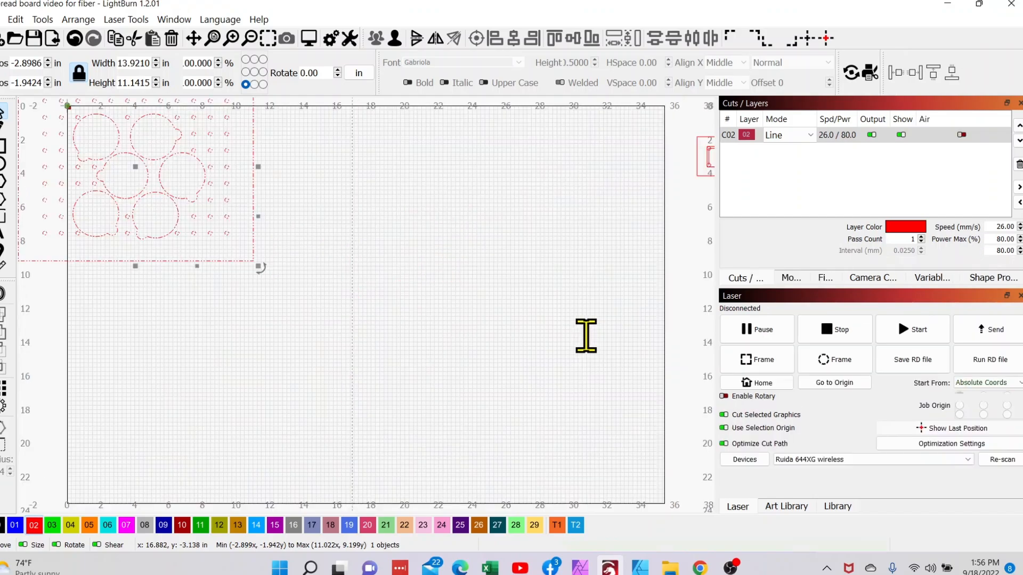
drag(503, 317, 529, 325)
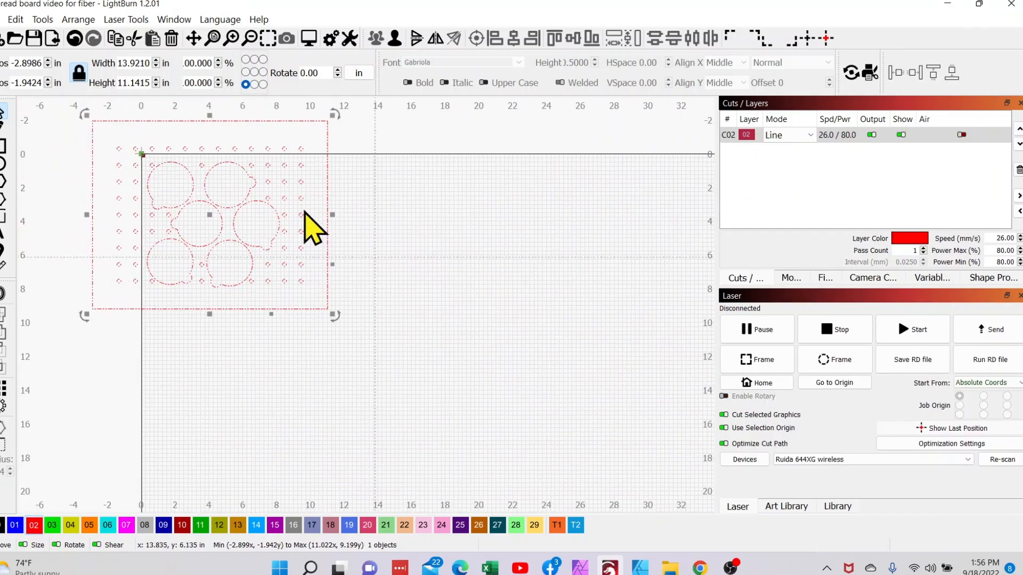
drag(208, 215, 382, 327)
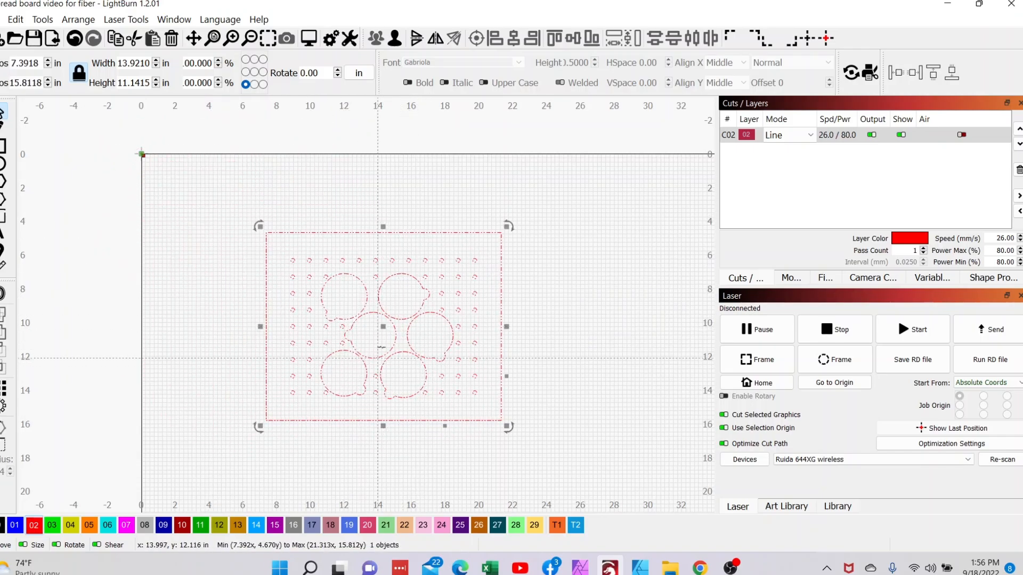
scroll(384, 354, up, 2)
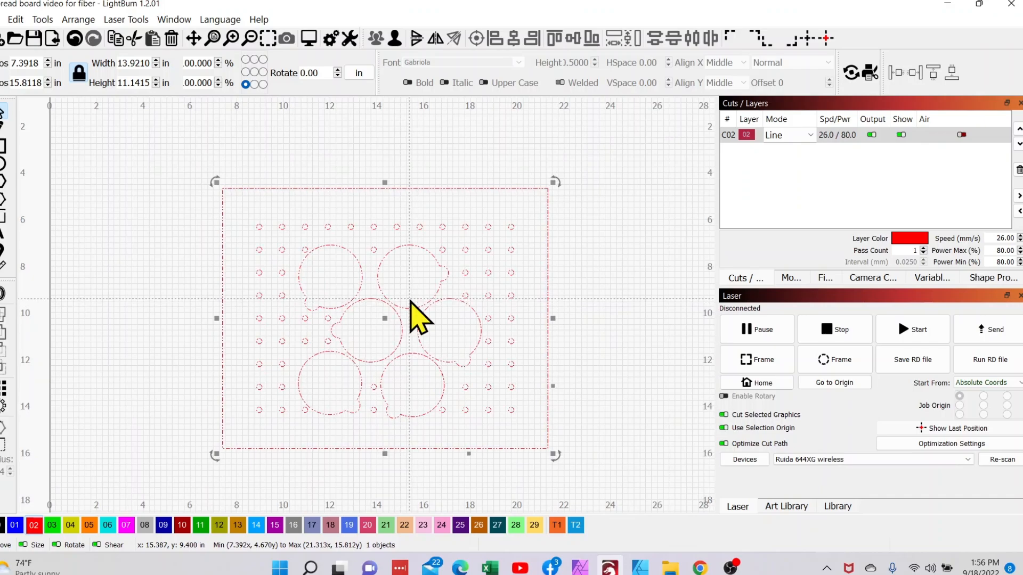